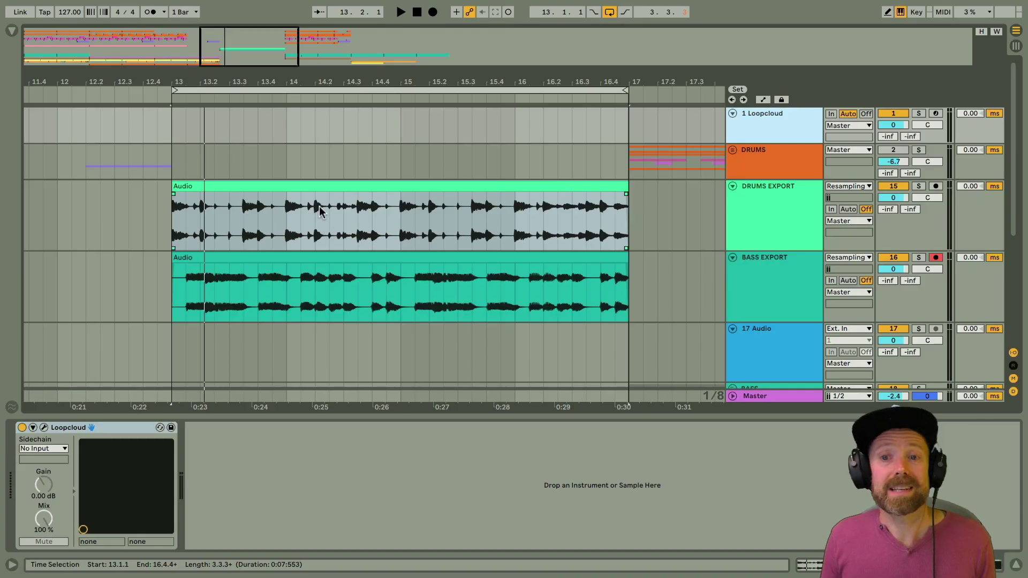
Play back the looped drum and bass export clips from bar 13
{"action": "left_click", "coordinate": [385, 189]}
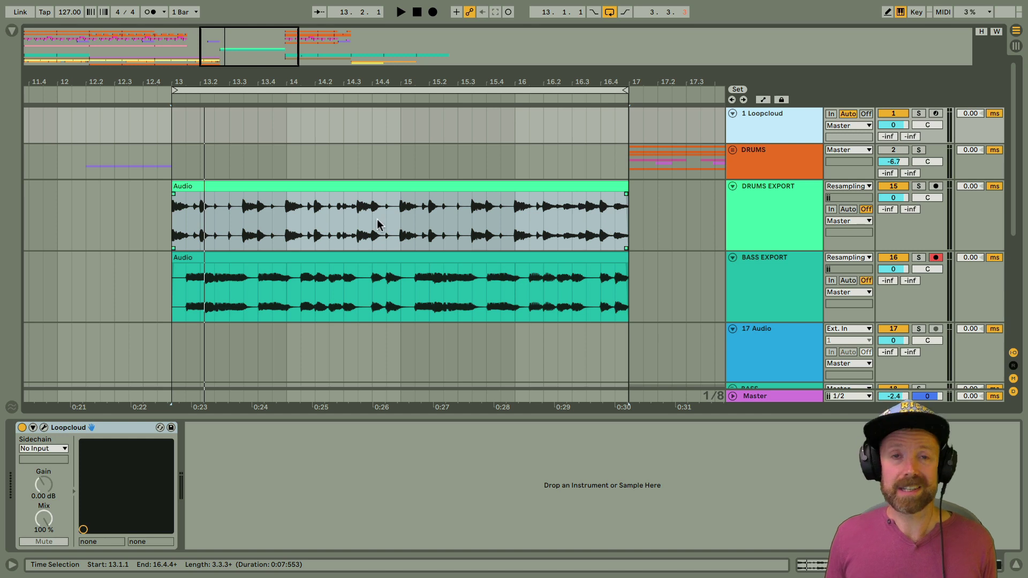
{"action": "left_click", "coordinate": [377, 89]}
{"action": "key", "text": "space"}
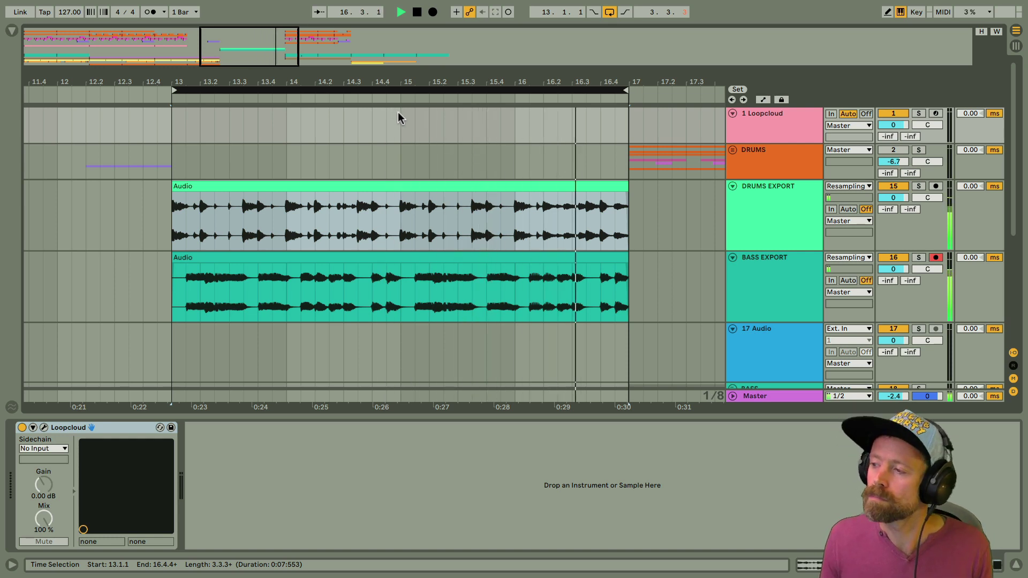
{"action": "key", "text": "space"}
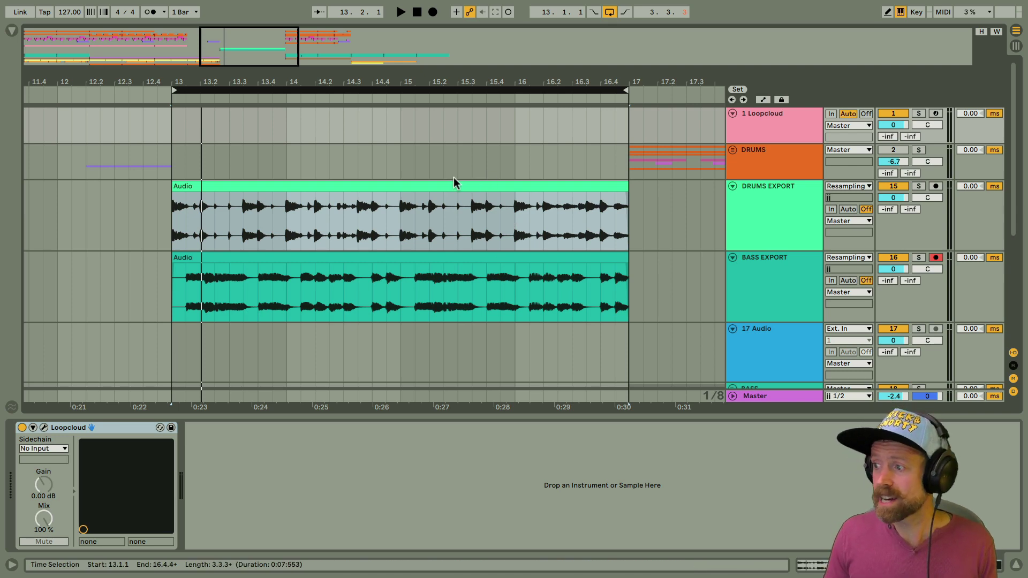
Show the Loopmasters plug-ins in the browser and fit the looped drum and bass section in the arrangement
{"action": "left_click", "coordinate": [12, 31]}
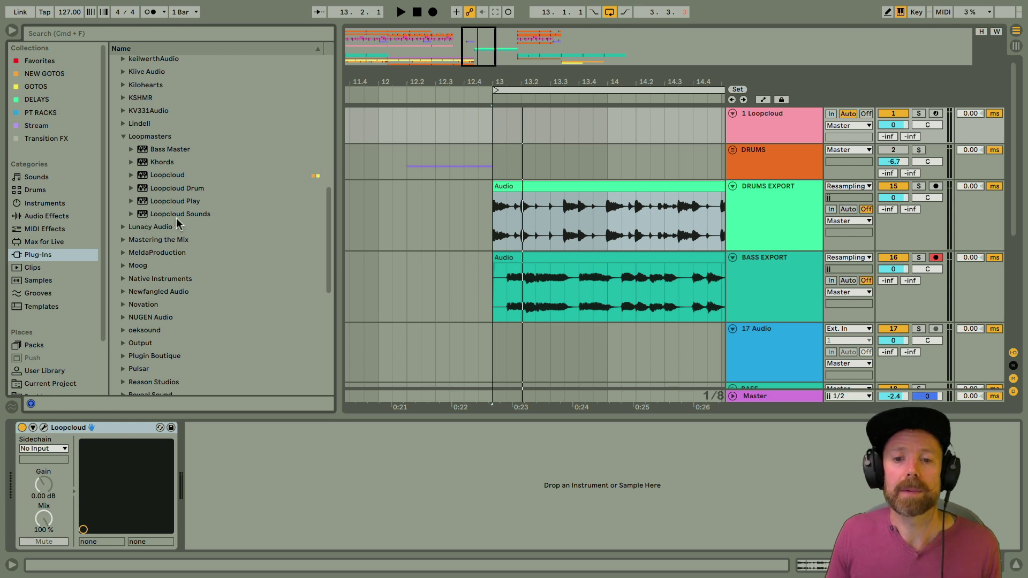
{"action": "scroll", "coordinate": [189, 219], "scroll_direction": "down", "scroll_amount": 1}
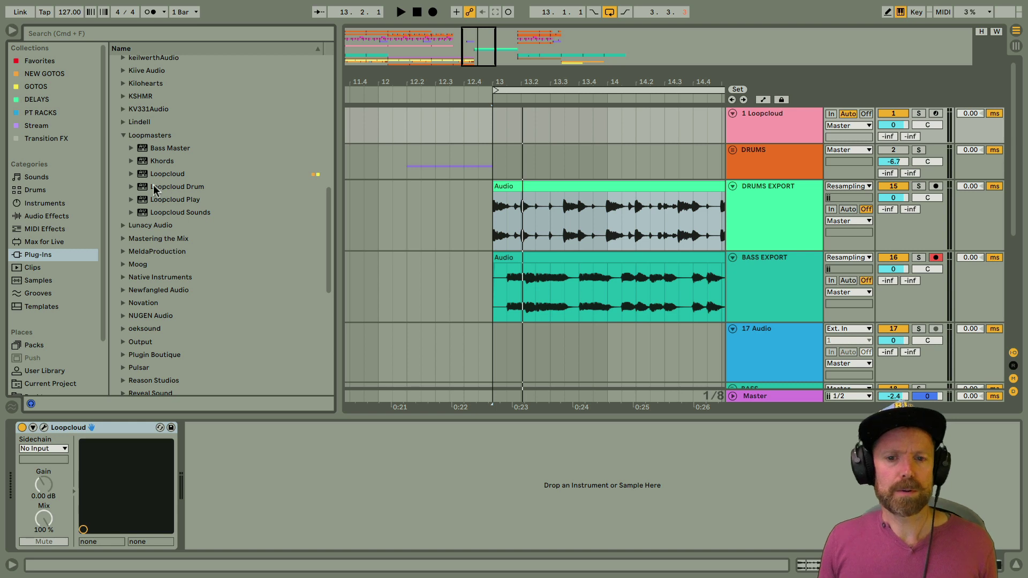
{"action": "left_click", "coordinate": [568, 212]}
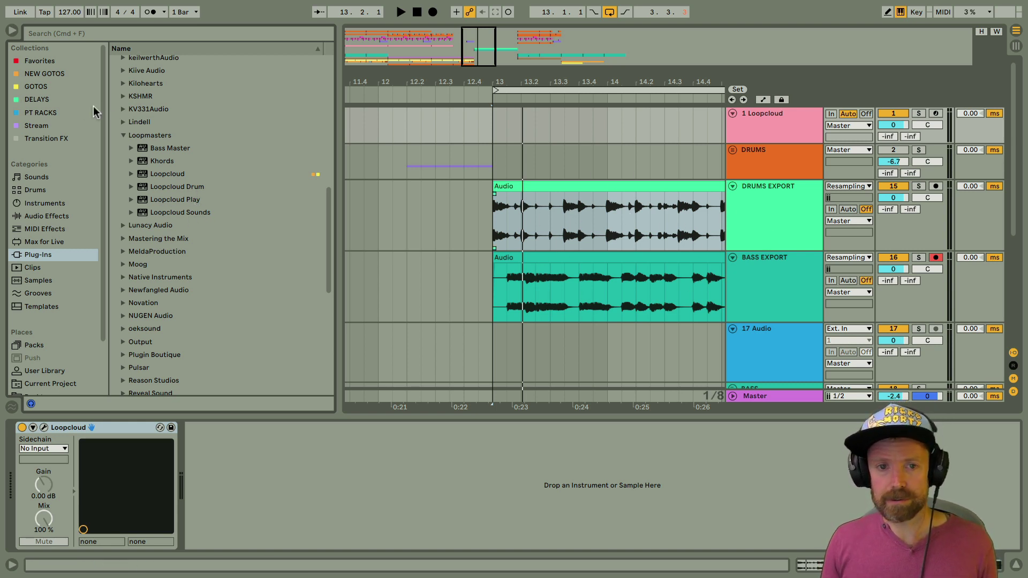
{"action": "left_click_drag", "start_coordinate": [547, 87], "coordinate": [508, 61]}
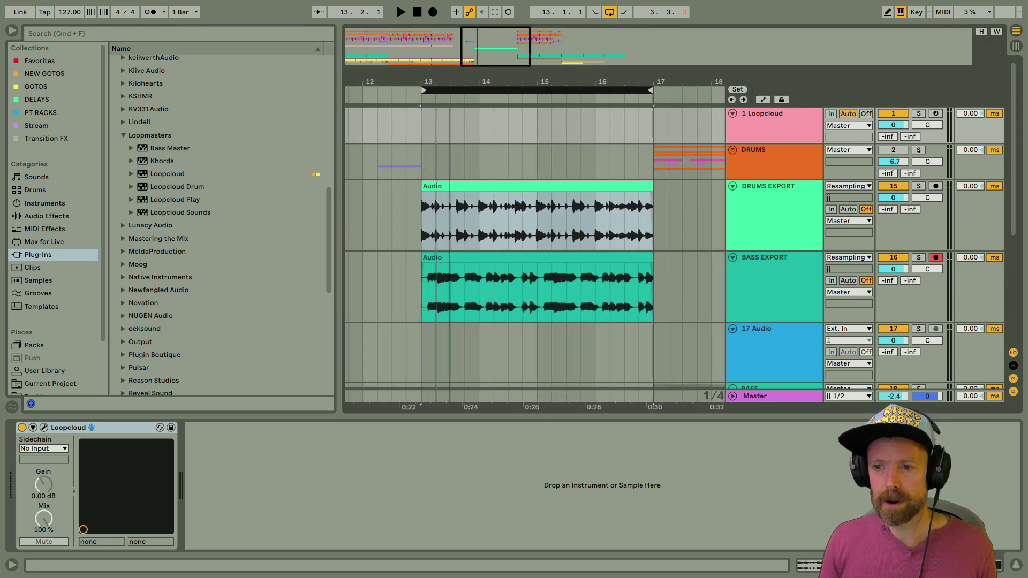
View the Loopcloud Play instrument with the Heavy Sub Bass preset, and return to the upper tracks
{"action": "scroll", "coordinate": [784, 343], "scroll_direction": "down", "scroll_amount": 5}
{"action": "left_click", "coordinate": [775, 315]}
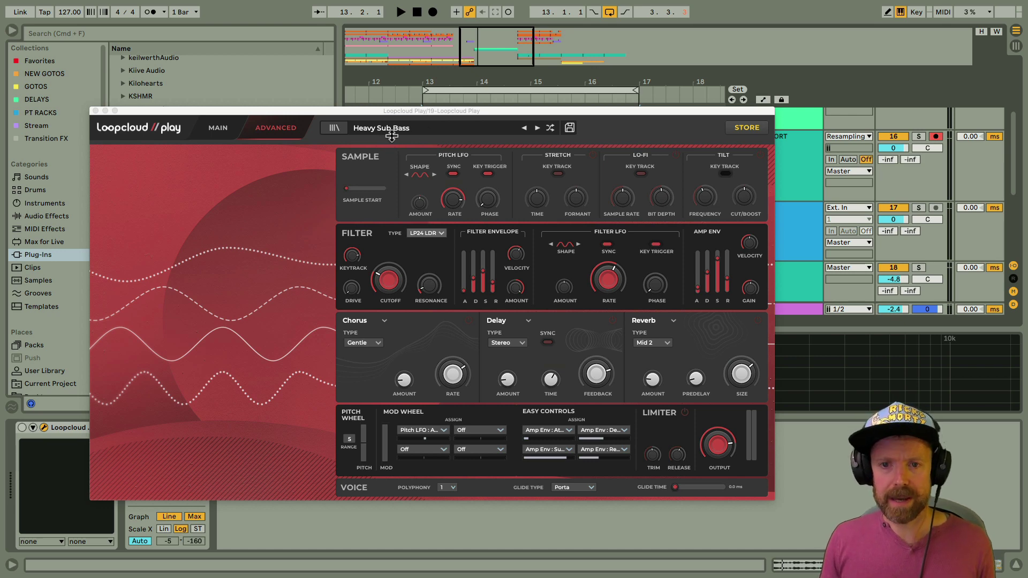
{"action": "left_click", "coordinate": [794, 155]}
{"action": "scroll", "coordinate": [795, 156], "scroll_direction": "up", "scroll_amount": 5}
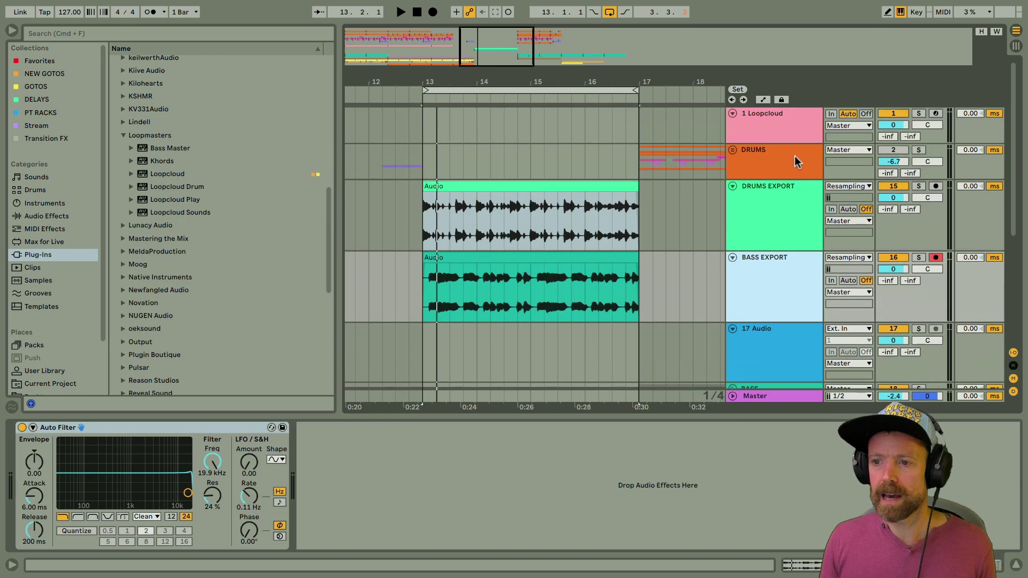
Unfold the DRUMS group, view the Loopcloud Drum instrument on track 4, and hide its plug-in window
{"action": "left_click", "coordinate": [798, 160]}
{"action": "left_click", "coordinate": [733, 150]}
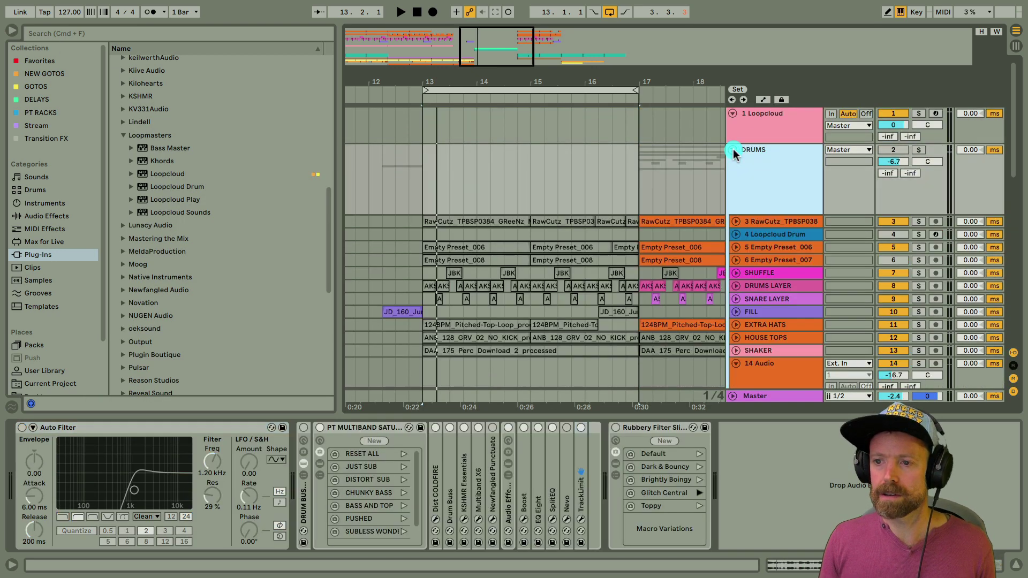
{"action": "left_click", "coordinate": [776, 233]}
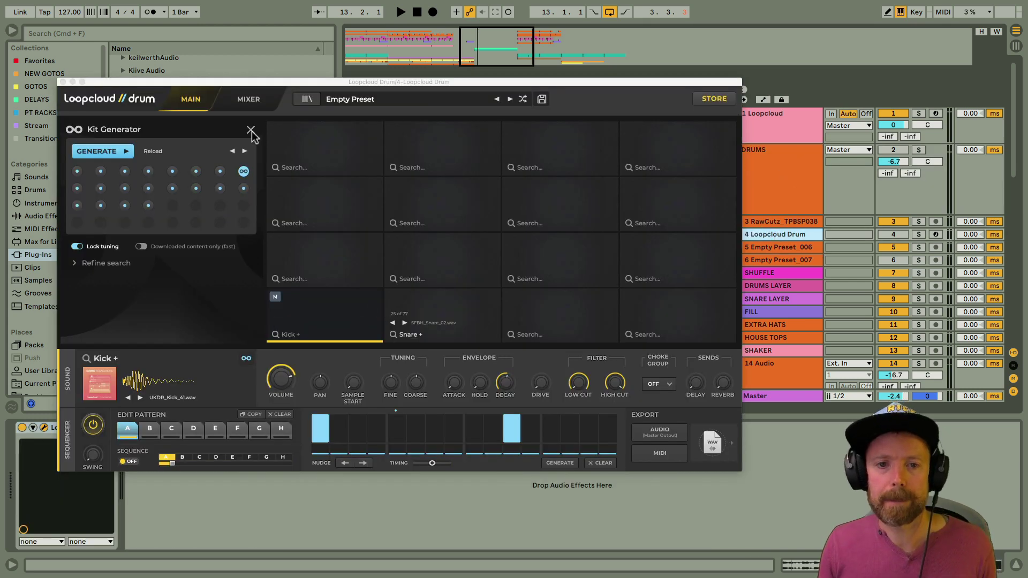
{"action": "key", "text": "super+alt+p"}
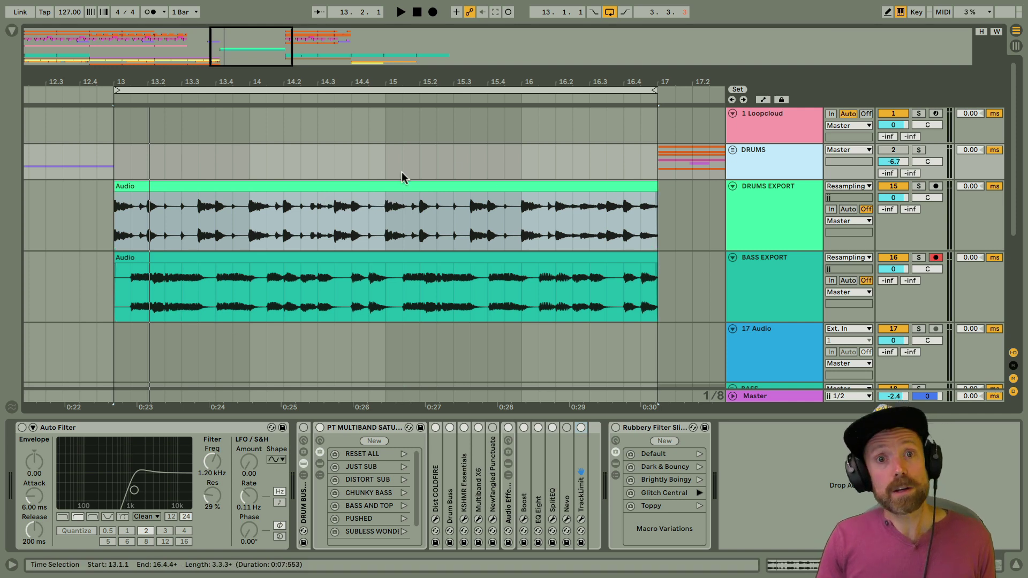
Open the Loopcloud plug-in on track 1 and switch to the full Loopcloud app
{"action": "left_click", "coordinate": [763, 114]}
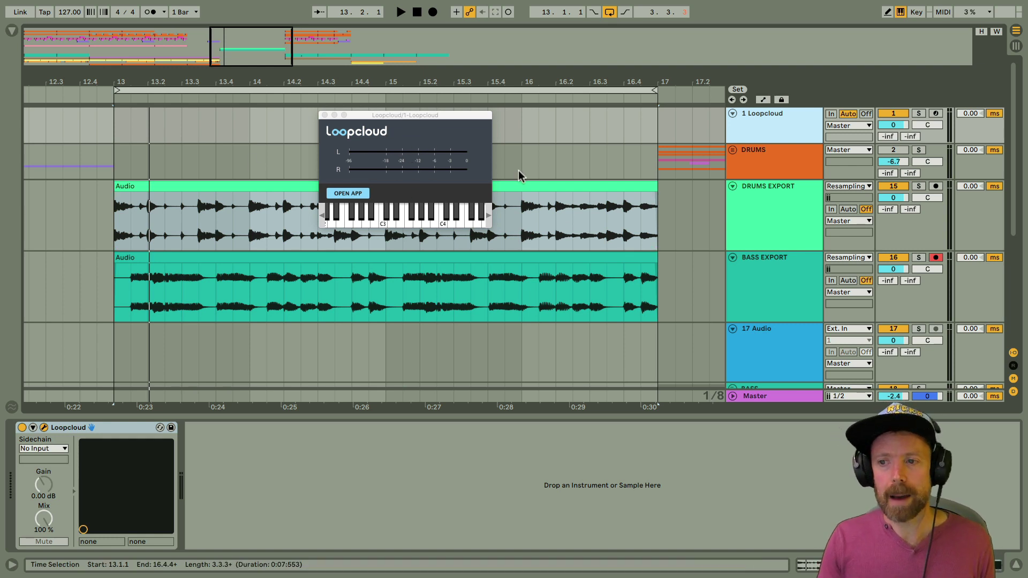
{"action": "left_click", "coordinate": [396, 114]}
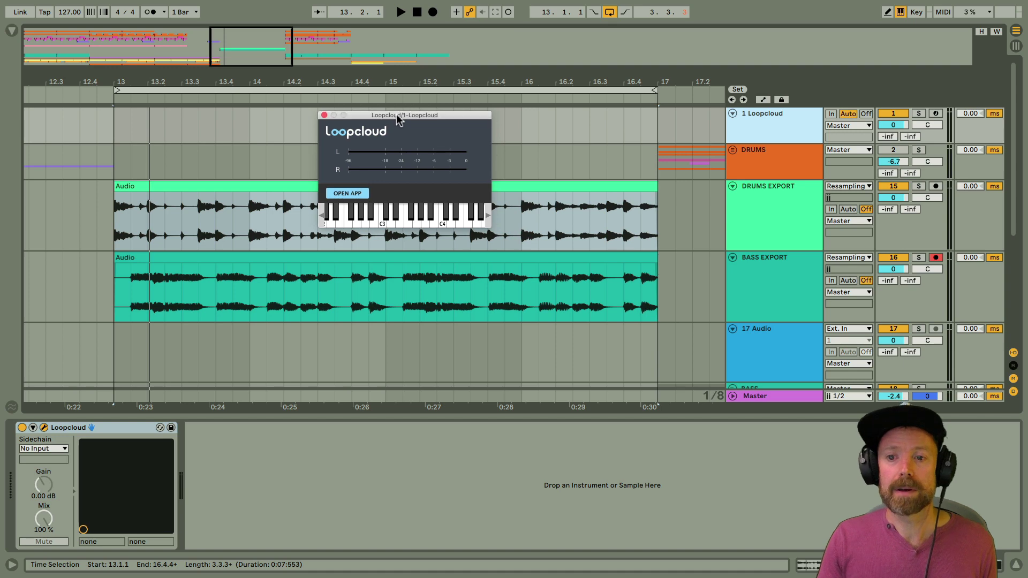
{"action": "left_click", "coordinate": [419, 176]}
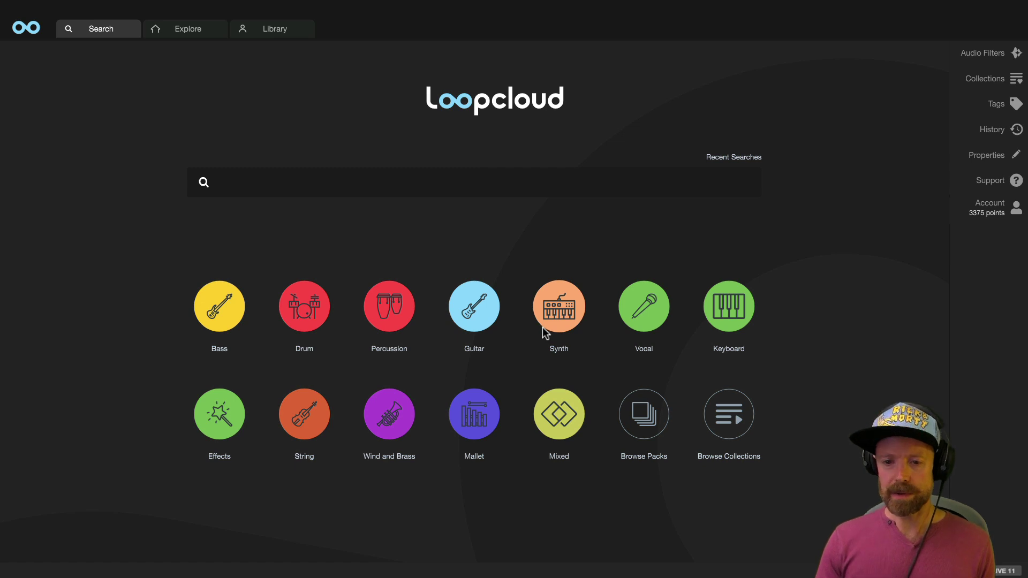
Search for sounds with the Lead instrument tag and filter the loops to match the project tempo
{"action": "left_click", "coordinate": [319, 188]}
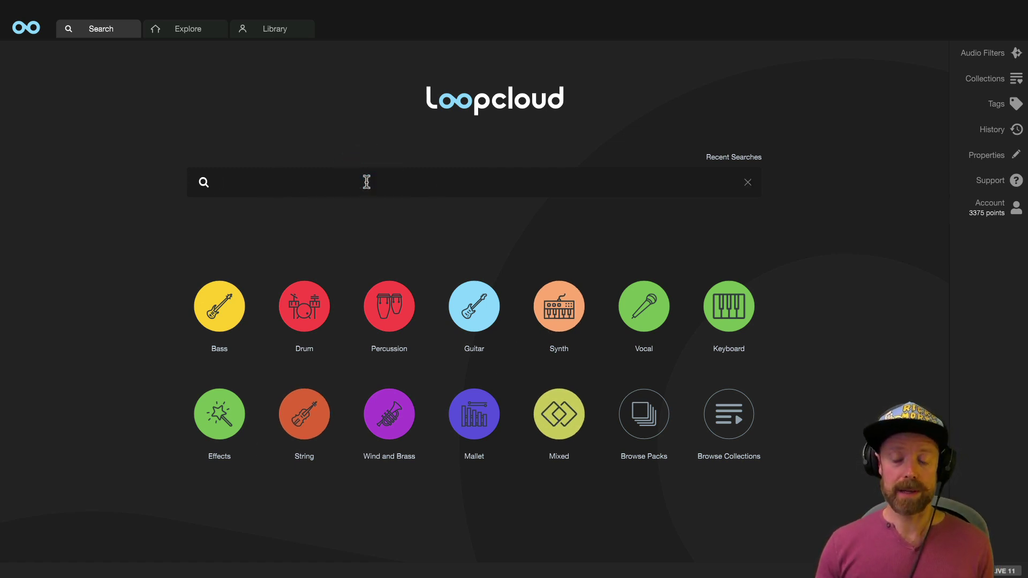
{"action": "type", "text": "l"}
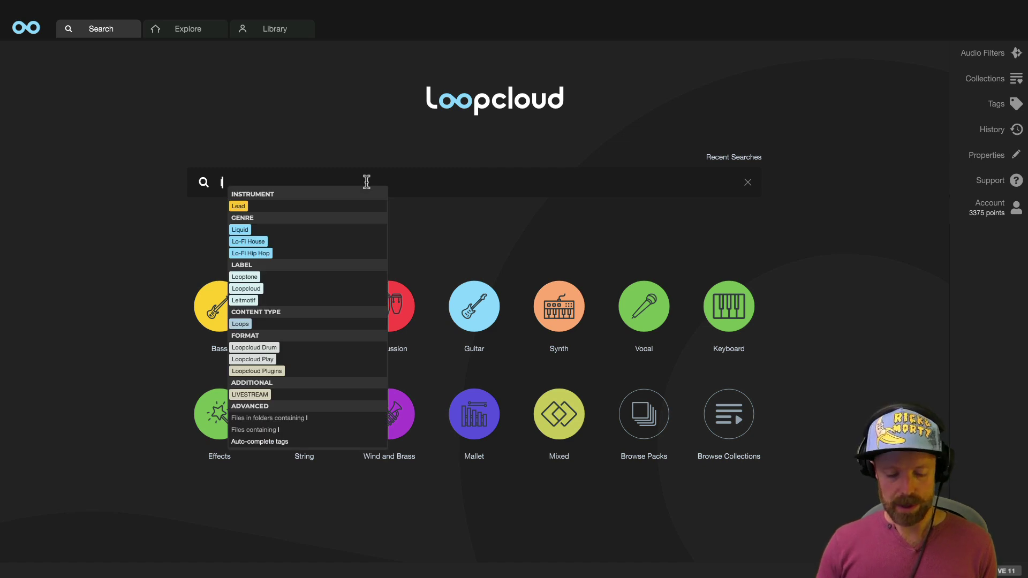
{"action": "type", "text": "e"}
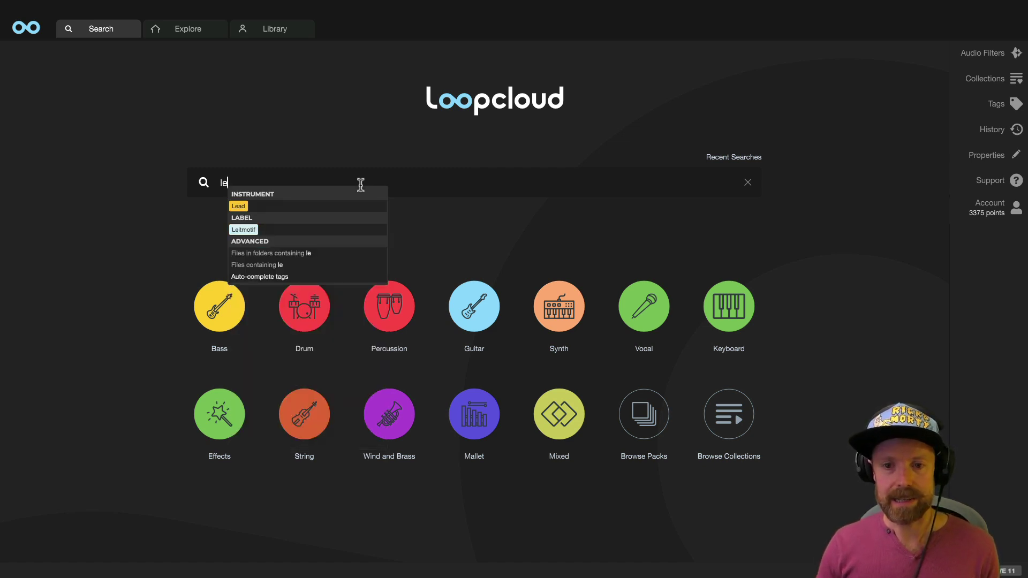
{"action": "left_click", "coordinate": [239, 206]}
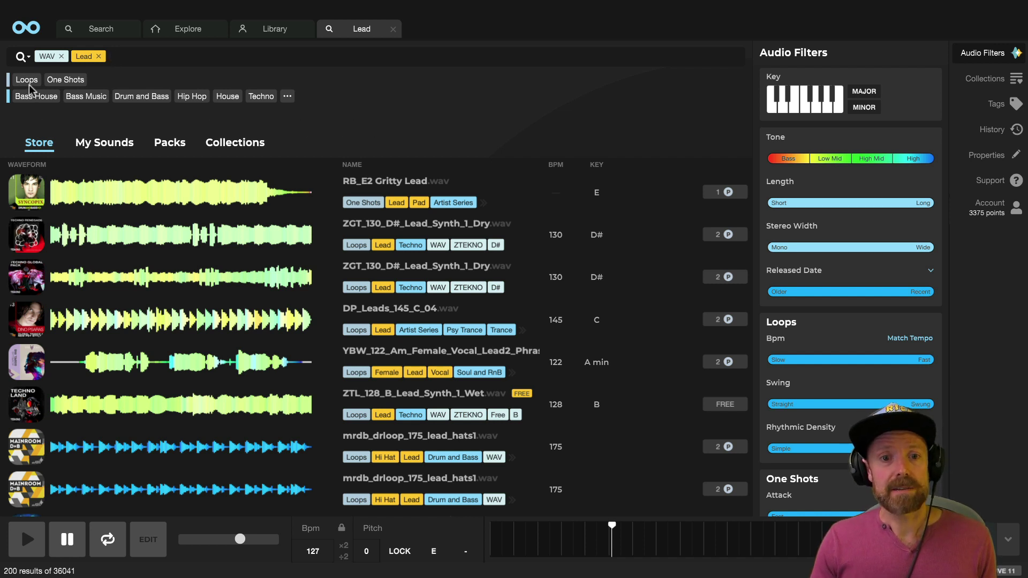
{"action": "left_click", "coordinate": [909, 340]}
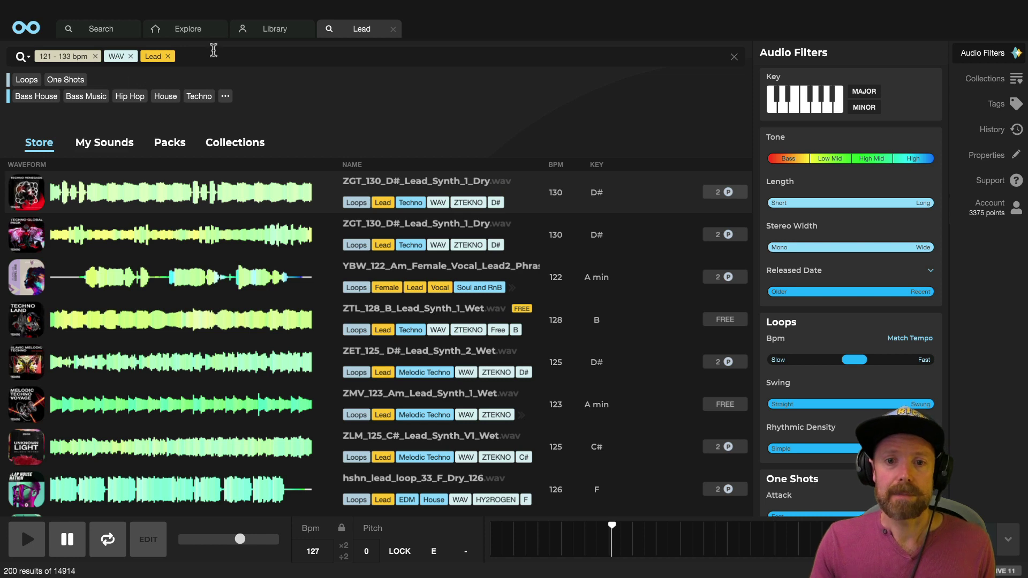
Narrow the lead results to the Breaks genre and lock the preview pitch to the key of G
{"action": "left_click", "coordinate": [210, 55]}
{"action": "type", "text": "bre"}
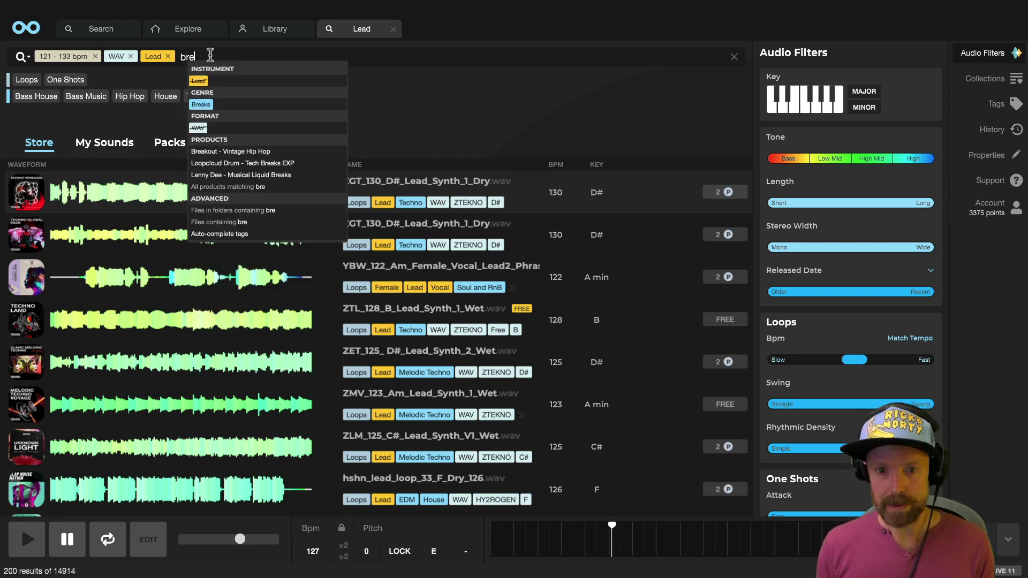
{"action": "left_click", "coordinate": [198, 104]}
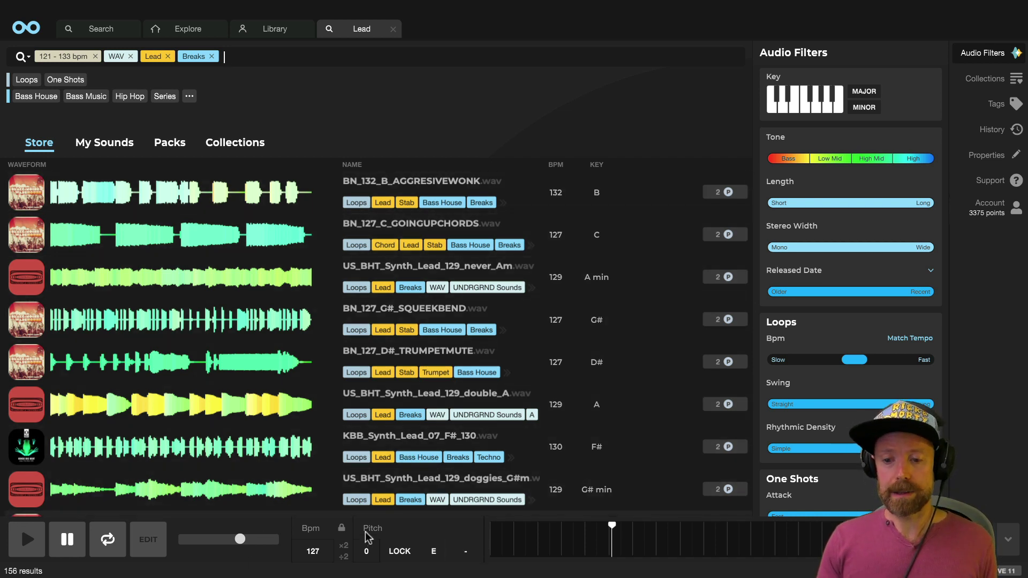
{"action": "left_click", "coordinate": [433, 557]}
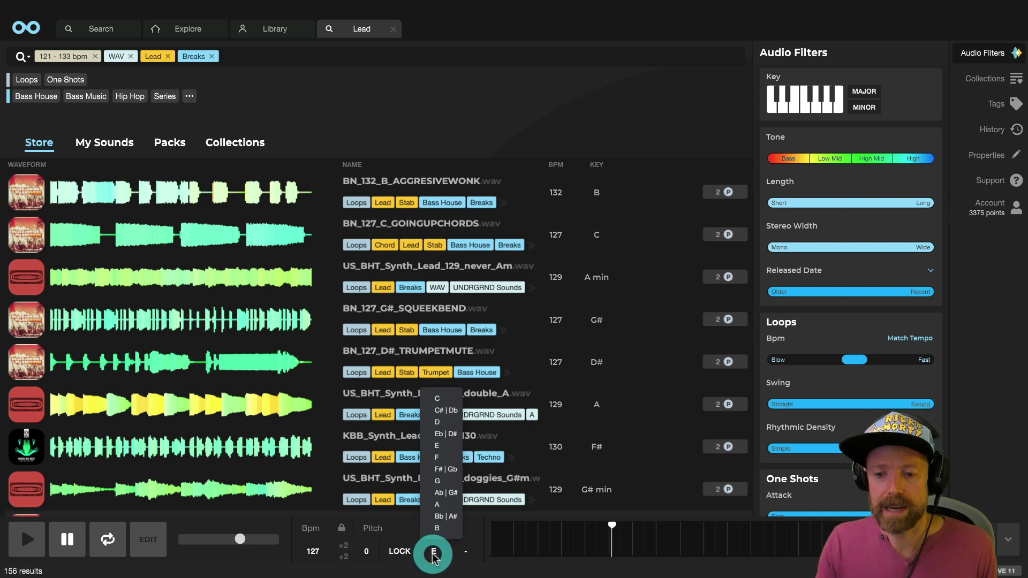
{"action": "left_click", "coordinate": [439, 481]}
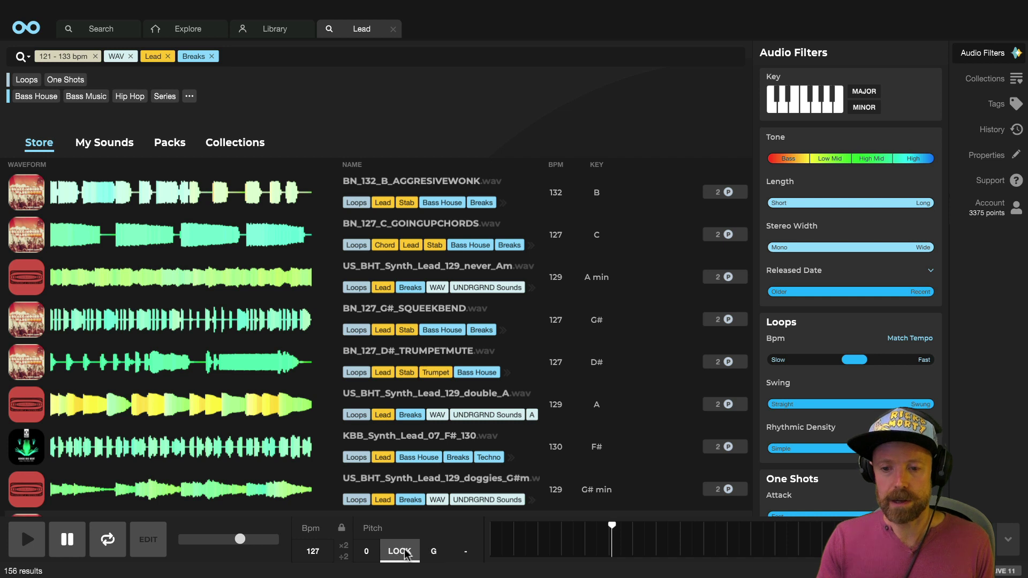
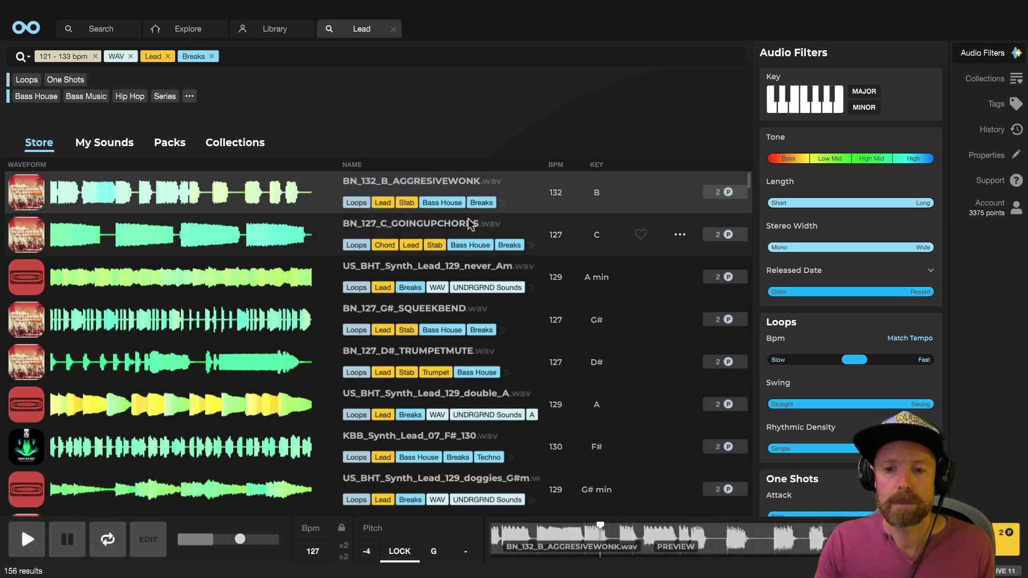
Audition the Breaks lead loops one after another, from BN_127_C_GOINGUPCHORDS through US_BHT_Synth_Lead_129_jasondonner_A
{"action": "left_click", "coordinate": [395, 223]}
{"action": "key", "text": "Down"}
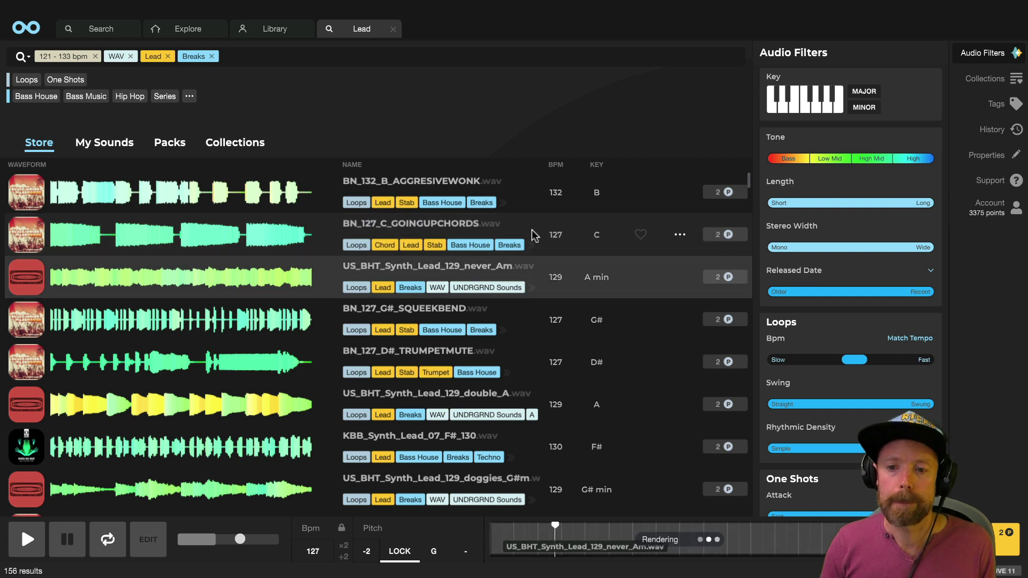
{"action": "key", "text": "Down"}
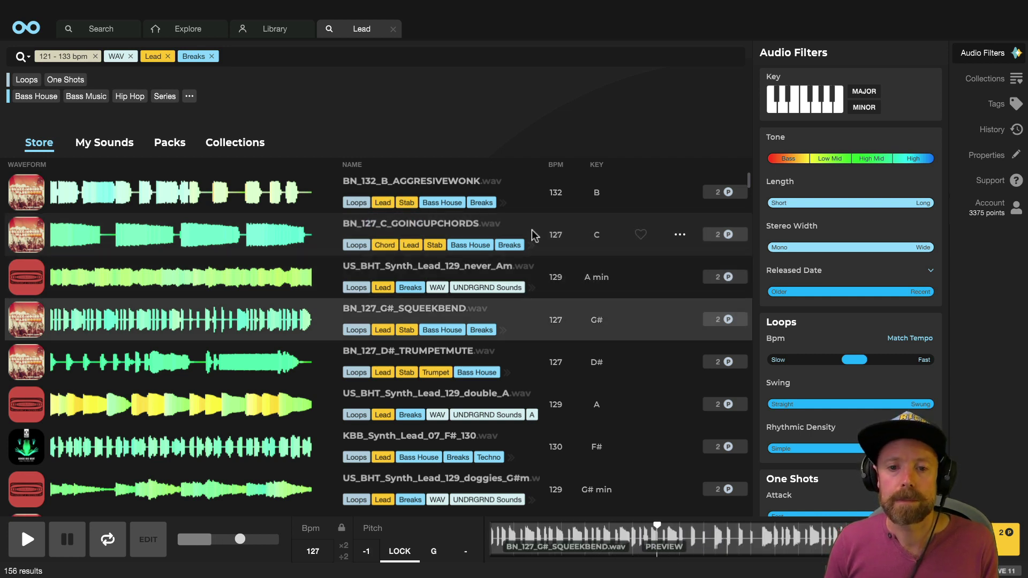
{"action": "key", "text": "Down"}
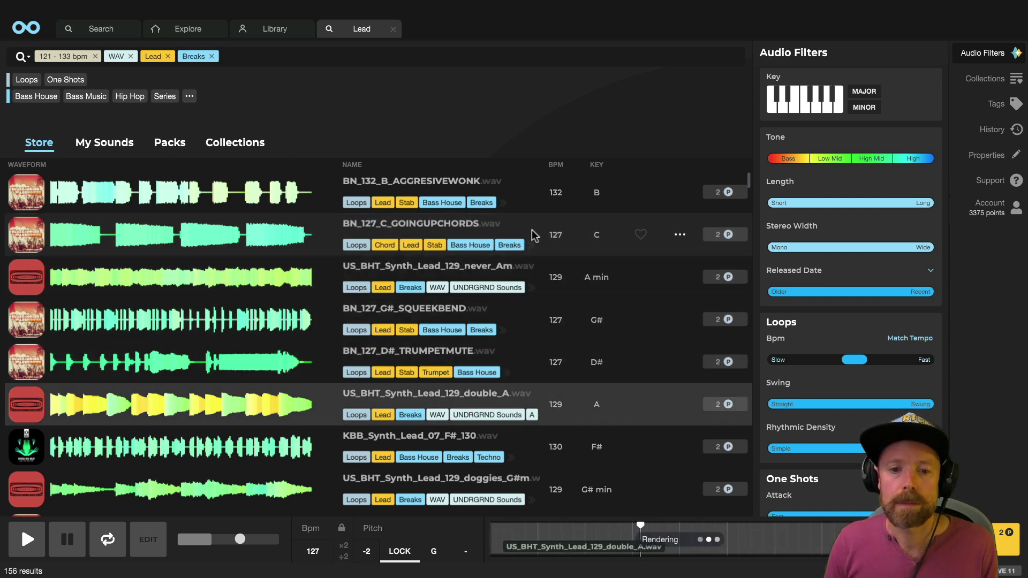
{"action": "key", "text": "Down"}
{"action": "scroll", "coordinate": [532, 236], "scroll_direction": "down", "scroll_amount": 3}
{"action": "key", "text": "Down"}
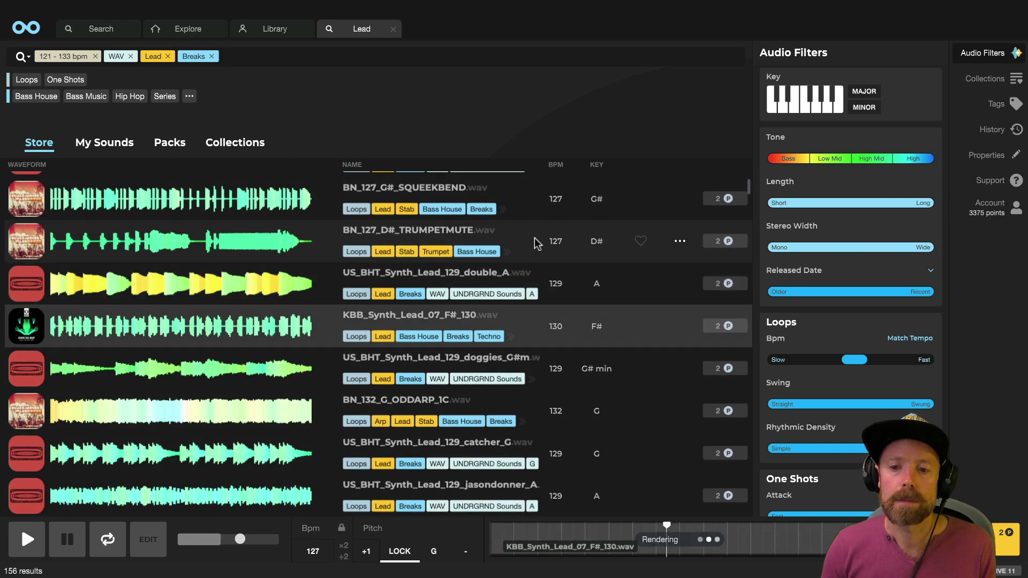
{"action": "scroll", "coordinate": [534, 239], "scroll_direction": "down", "scroll_amount": 1}
{"action": "scroll", "coordinate": [412, 283], "scroll_direction": "down", "scroll_amount": 1}
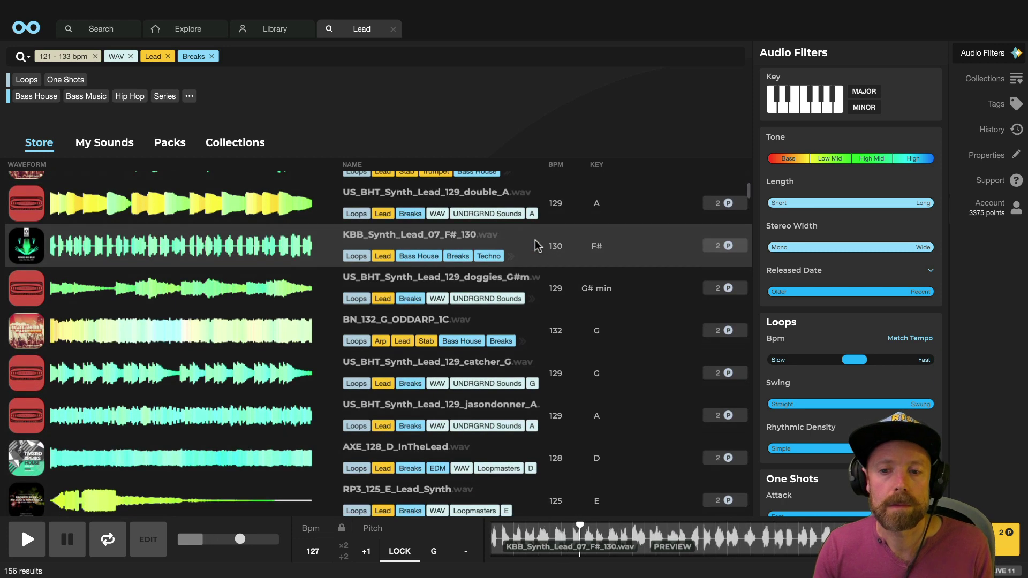
{"action": "scroll", "coordinate": [412, 283], "scroll_direction": "up", "scroll_amount": 1}
{"action": "key", "text": "Down"}
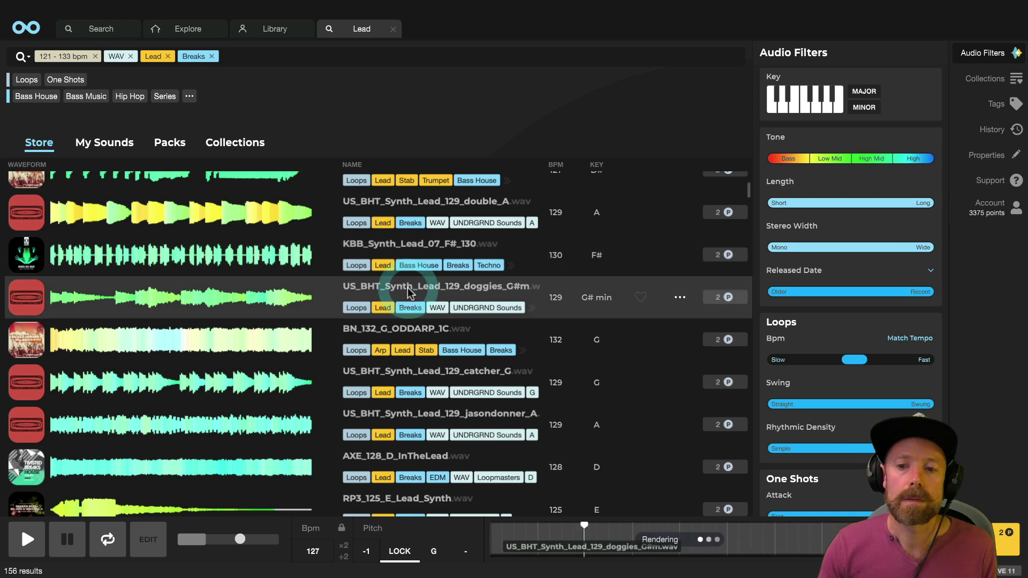
{"action": "scroll", "coordinate": [410, 293], "scroll_direction": "down", "scroll_amount": 5}
{"action": "key", "text": "Down"}
{"action": "key", "text": "Down"}
{"action": "key", "text": "Down"}
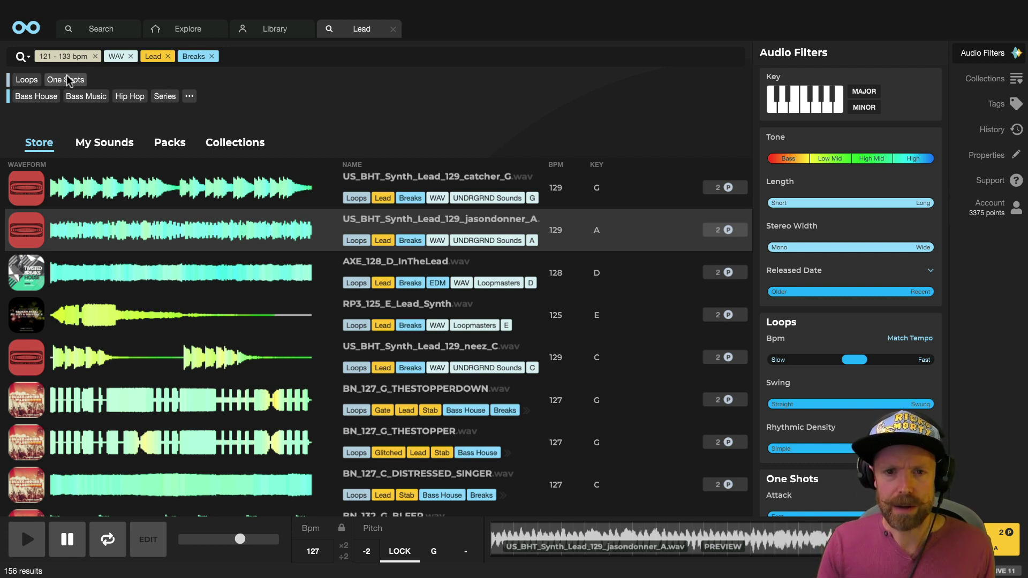
Replace the Breaks genre tag in the lead search with the House genre
{"action": "left_click", "coordinate": [212, 56]}
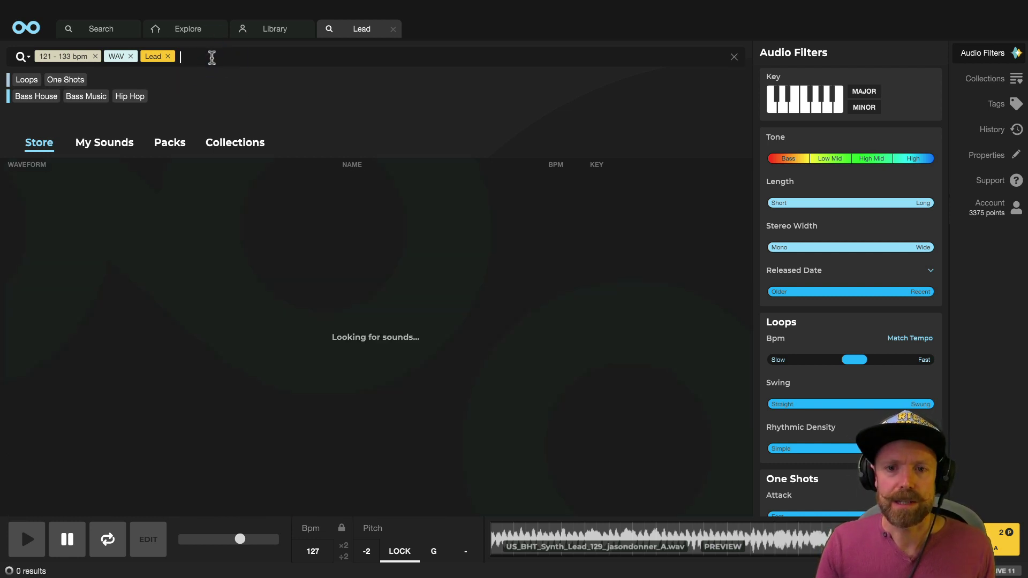
{"action": "type", "text": "house"}
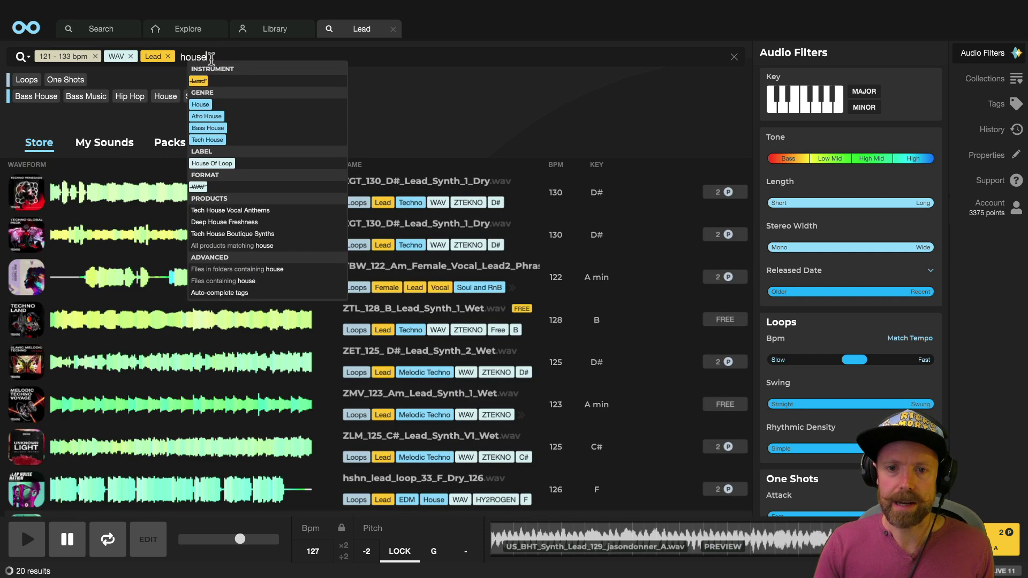
{"action": "left_click", "coordinate": [200, 104]}
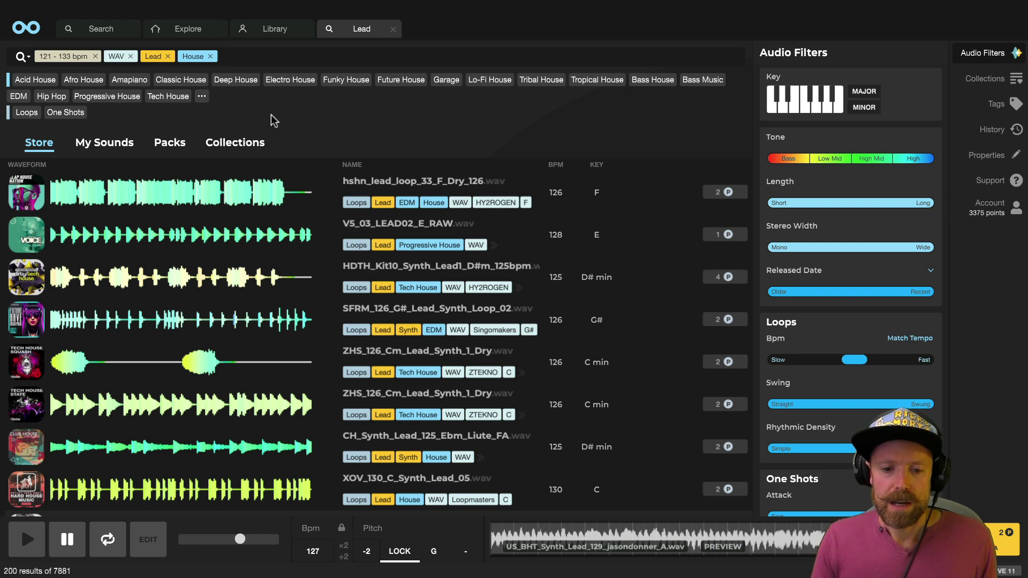
Start a new search for the Lead instrument tag and narrow it to One Shots in the Bass Music genre
{"action": "left_click", "coordinate": [110, 33]}
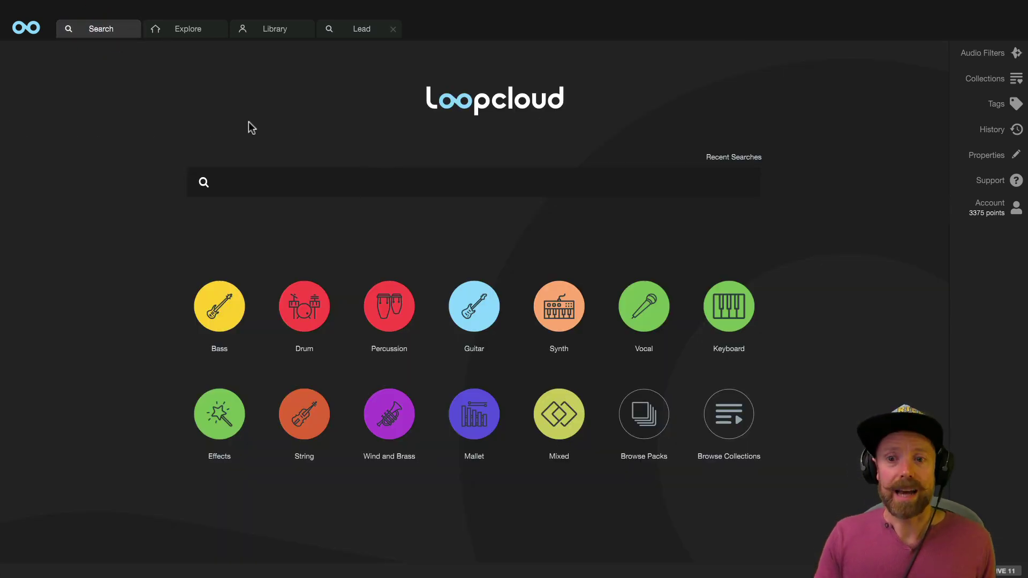
{"action": "left_click", "coordinate": [250, 182]}
{"action": "type", "text": "le"}
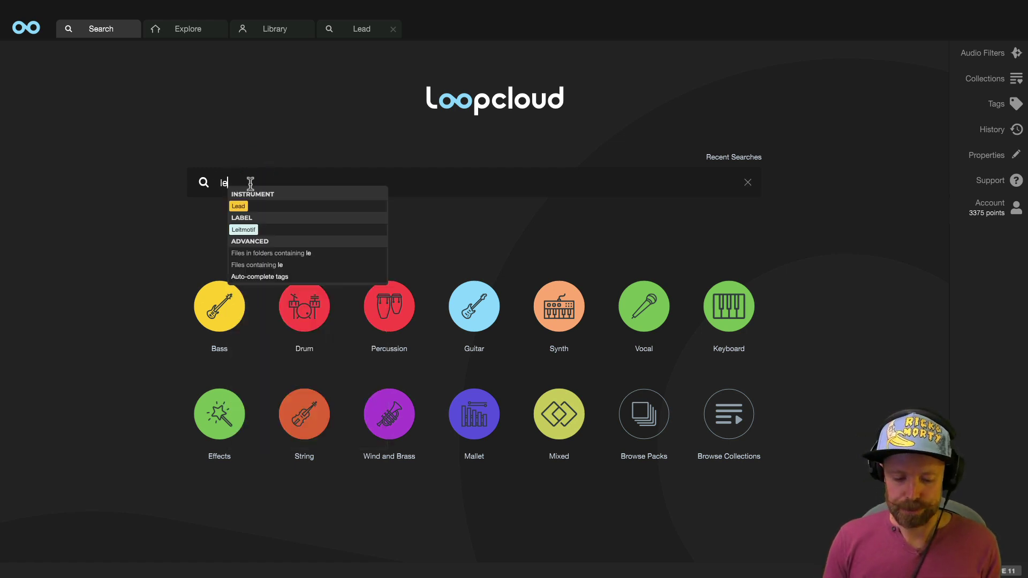
{"action": "type", "text": "ad"}
{"action": "left_click", "coordinate": [238, 206]}
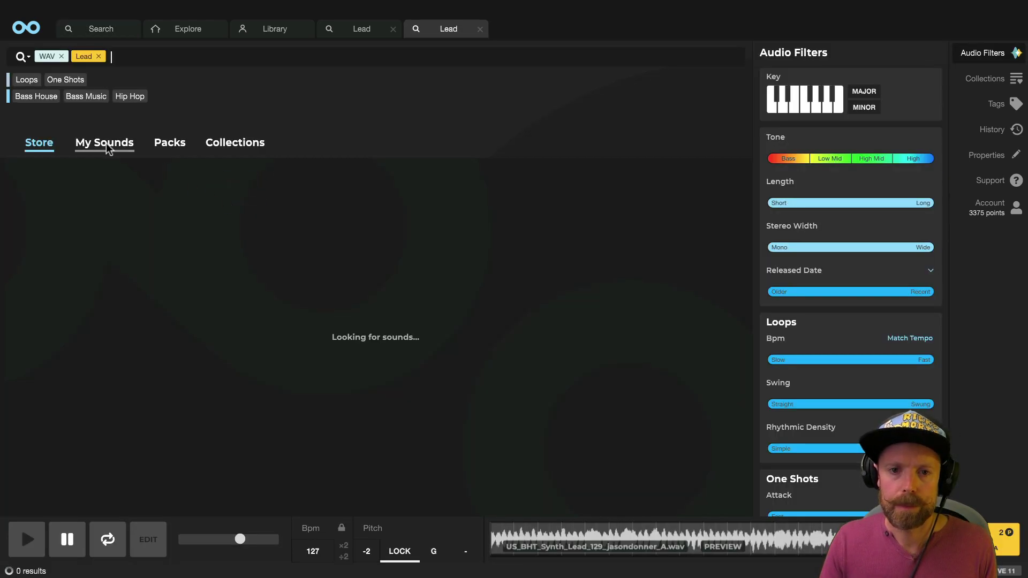
{"action": "left_click", "coordinate": [65, 79]}
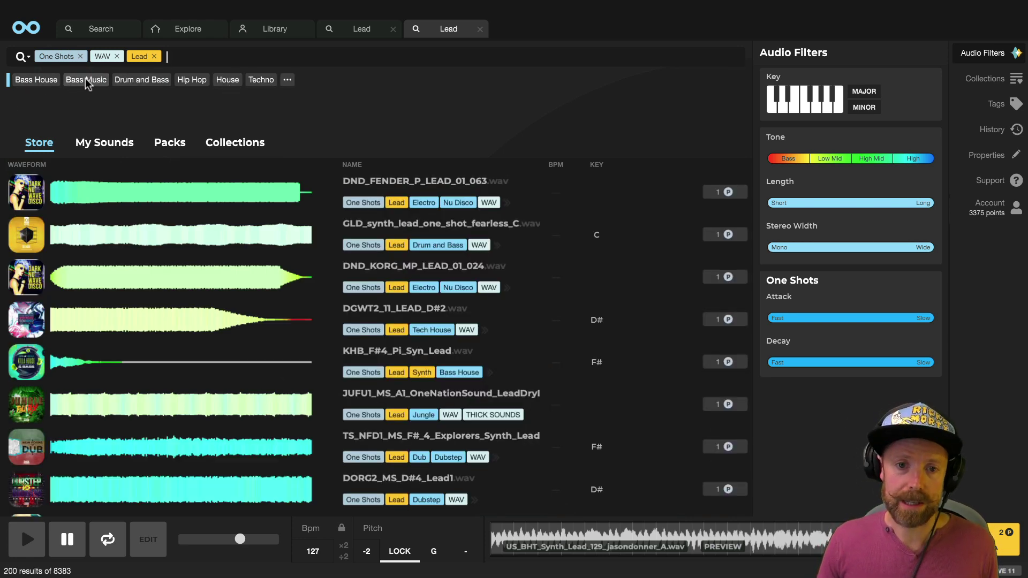
{"action": "left_click", "coordinate": [87, 80]}
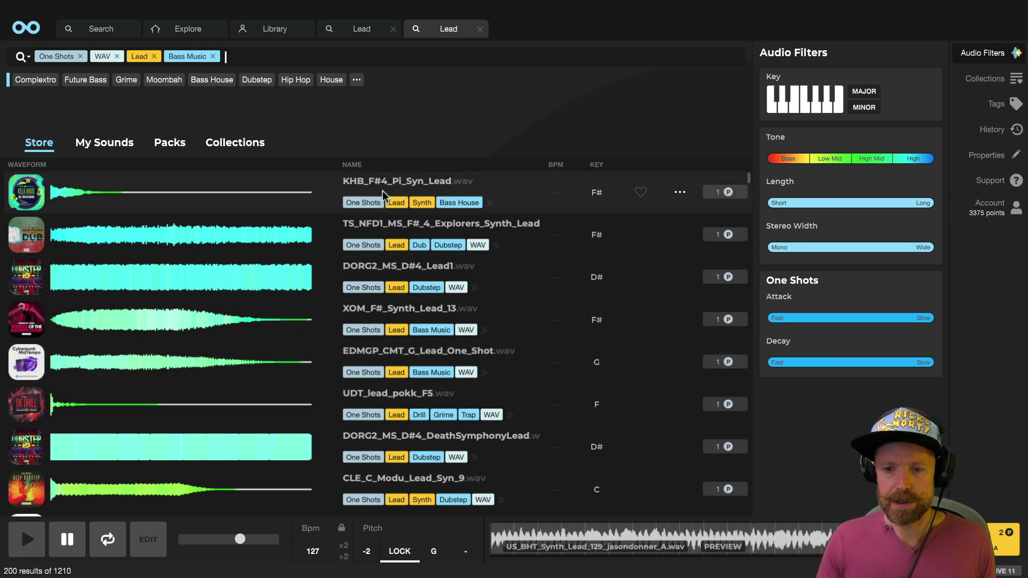
Audition the Bass Music lead one shots one after another, from KHB_F#4_Pi_Syn_Lead through DORG2_MS_D#4_DeathSymphonyLead
{"action": "left_click", "coordinate": [400, 192]}
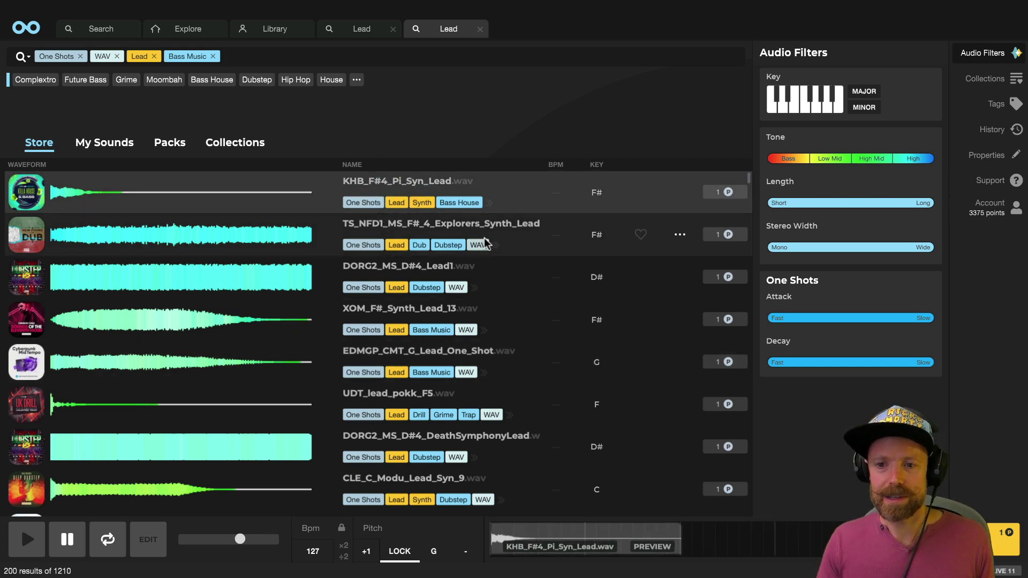
{"action": "left_click", "coordinate": [388, 231]}
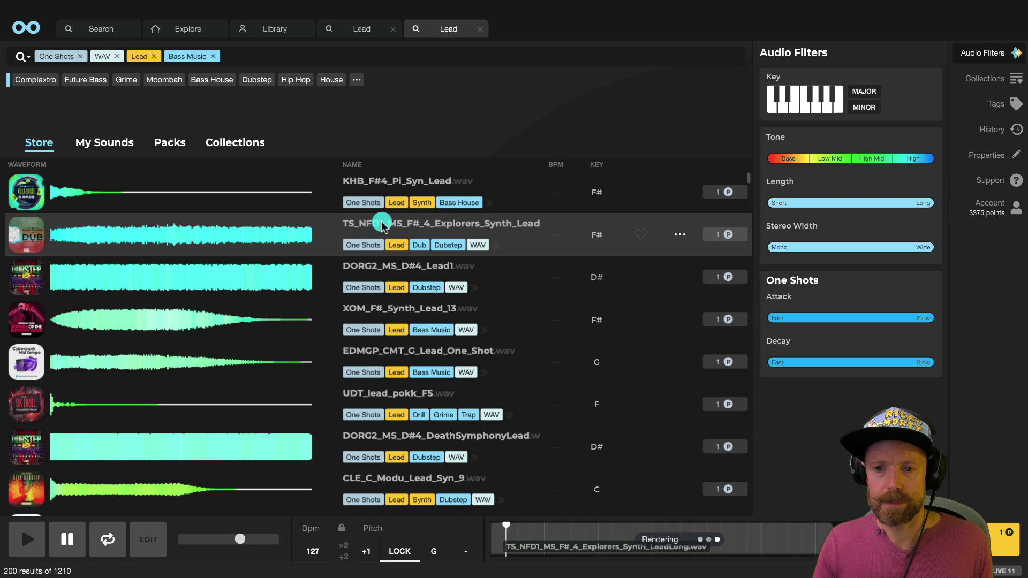
{"action": "left_click", "coordinate": [390, 269]}
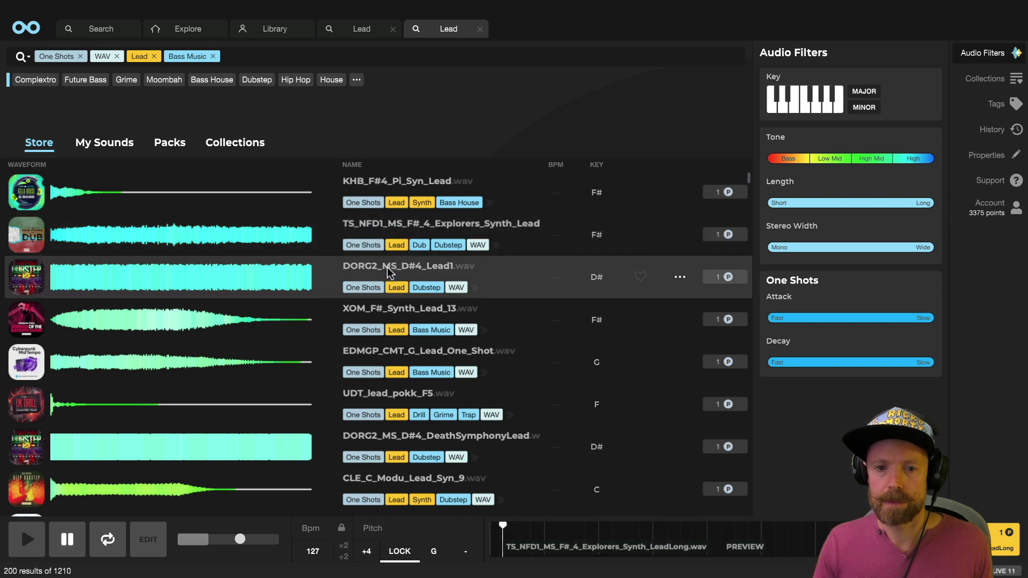
{"action": "left_click", "coordinate": [384, 312]}
{"action": "left_click", "coordinate": [389, 354]}
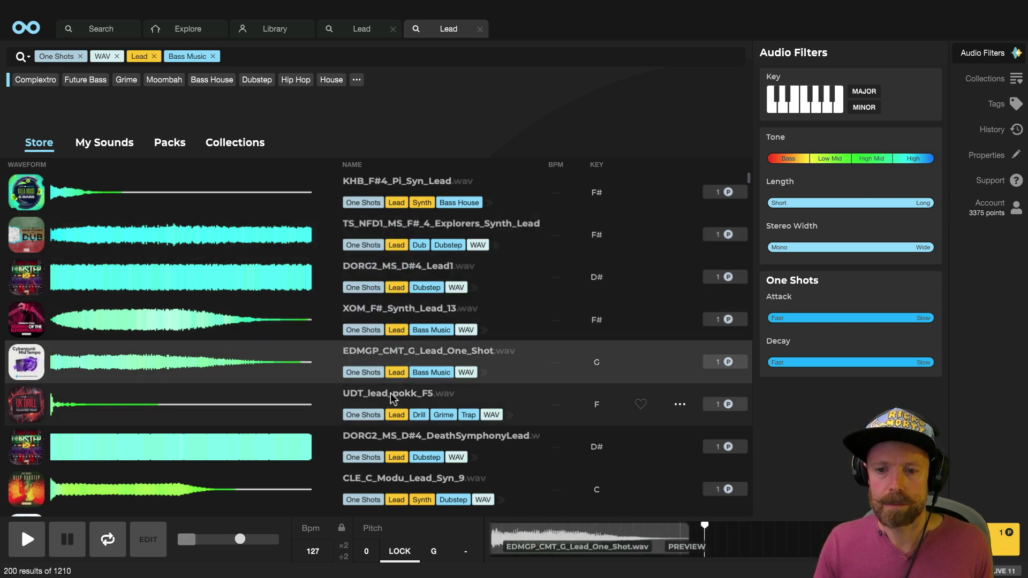
{"action": "left_click", "coordinate": [390, 392]}
{"action": "left_click", "coordinate": [393, 435]}
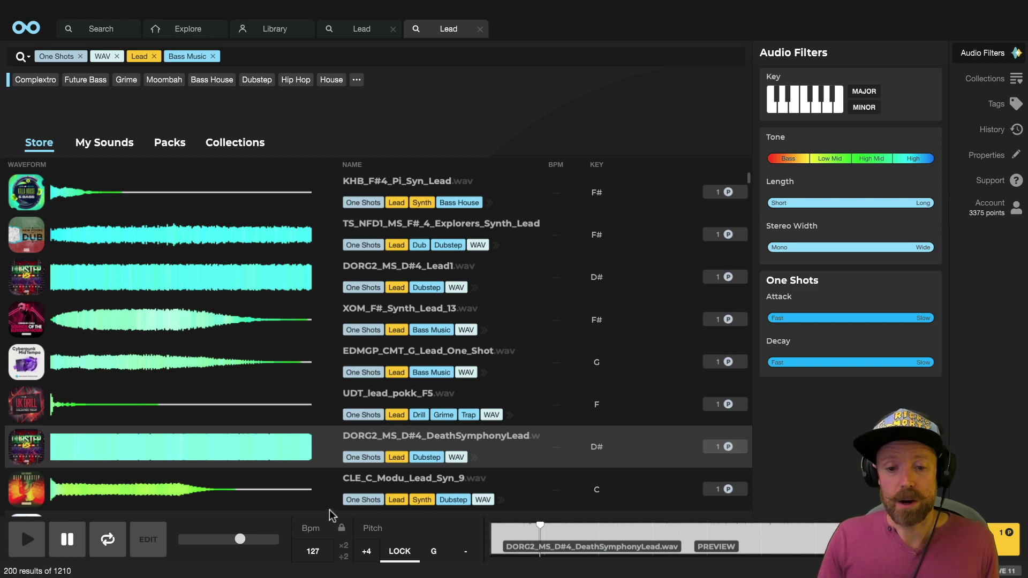
Open the DORG2_MS_D#4_DeathSymphonyLead one shot in the sample editor and enlarge its waveform area
{"action": "mouse_move", "coordinate": [243, 542]}
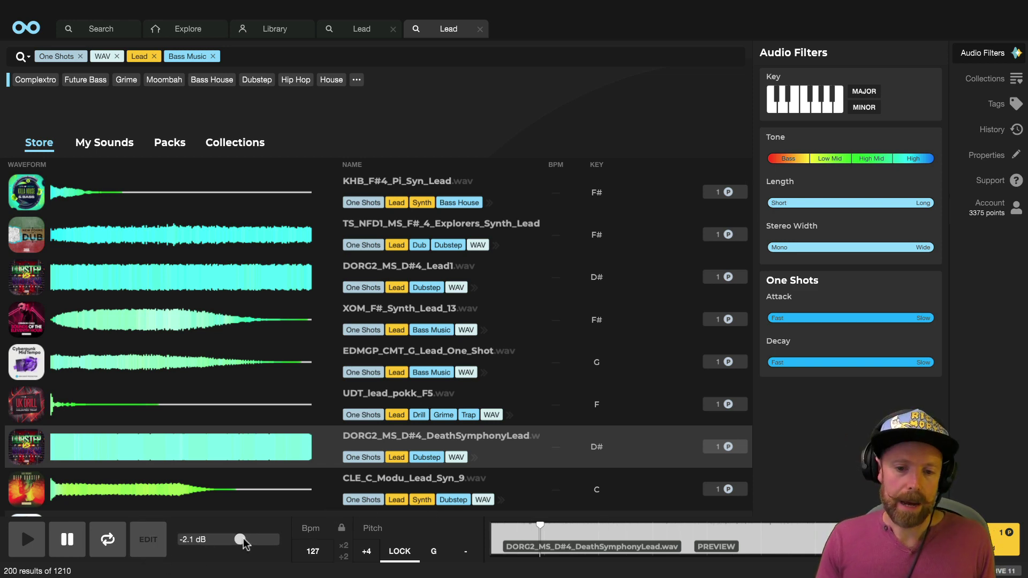
{"action": "left_click", "coordinate": [148, 539]}
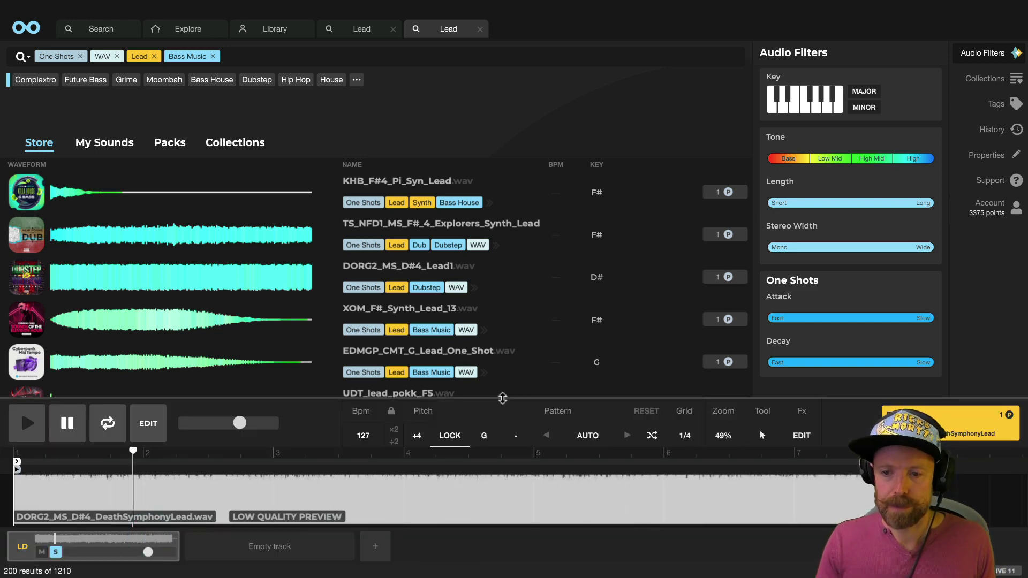
{"action": "left_click_drag", "start_coordinate": [502, 398], "coordinate": [488, 337]}
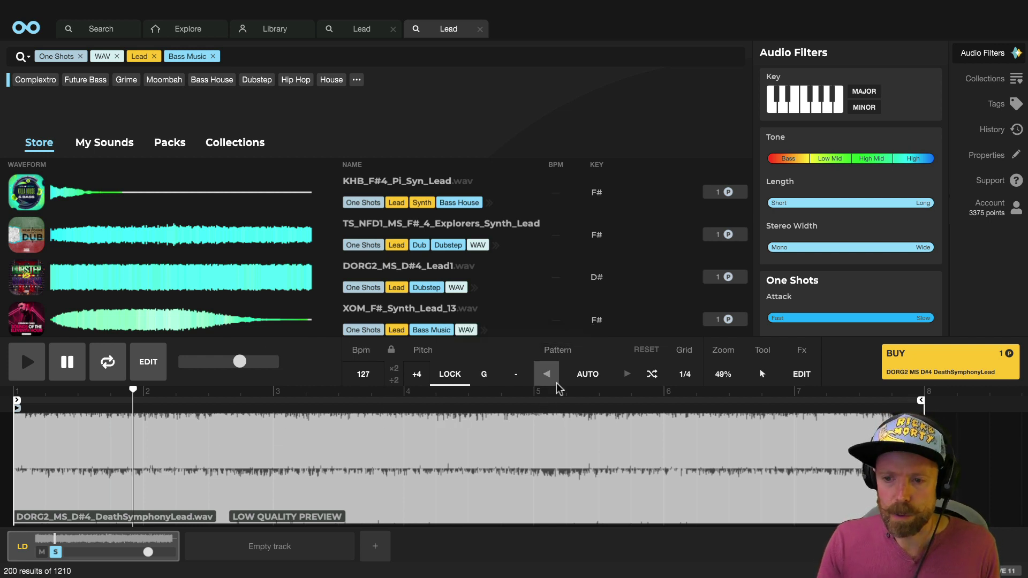
Apply the Filtered Fun pattern from the general Leads factory presets to the one shot and inspect its effects chain
{"action": "left_click", "coordinate": [585, 379]}
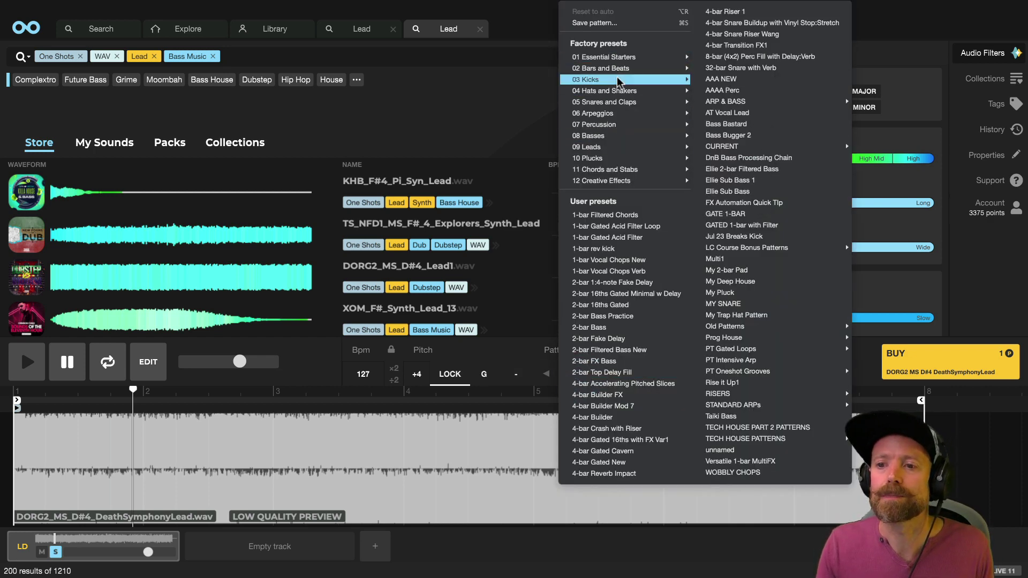
{"action": "mouse_move", "coordinate": [627, 183]}
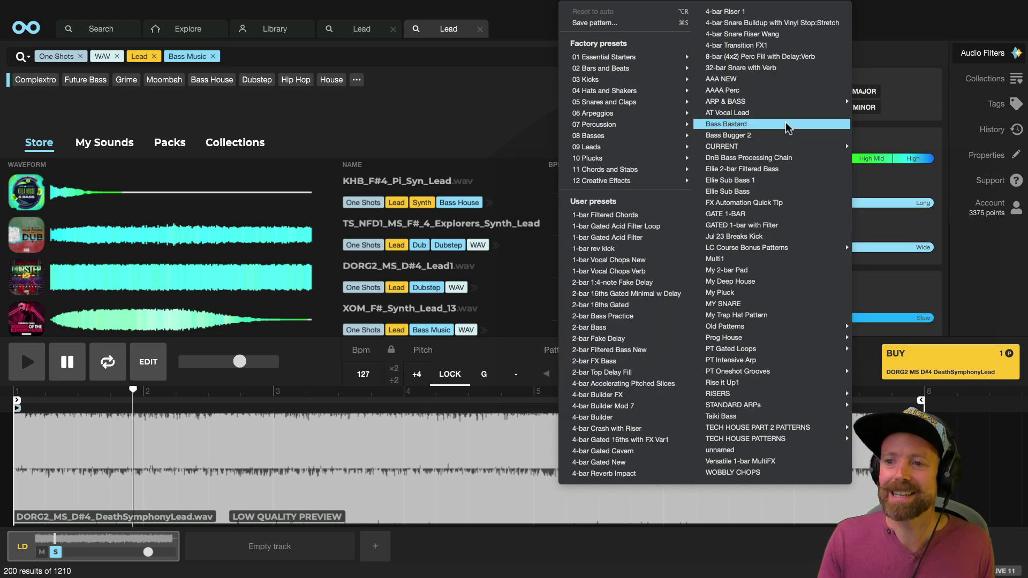
{"action": "mouse_move", "coordinate": [613, 115]}
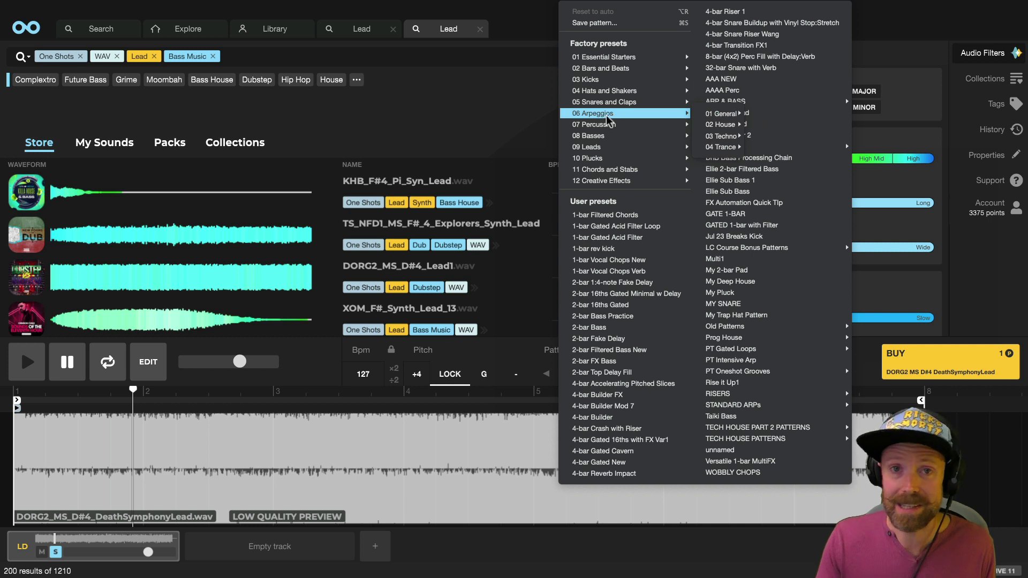
{"action": "mouse_move", "coordinate": [611, 95]}
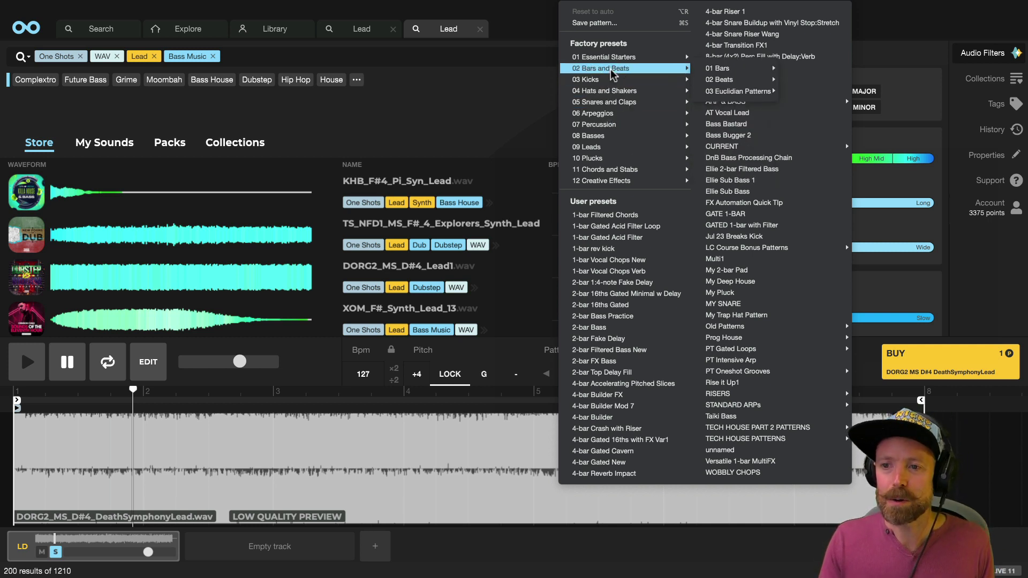
{"action": "mouse_move", "coordinate": [645, 147]}
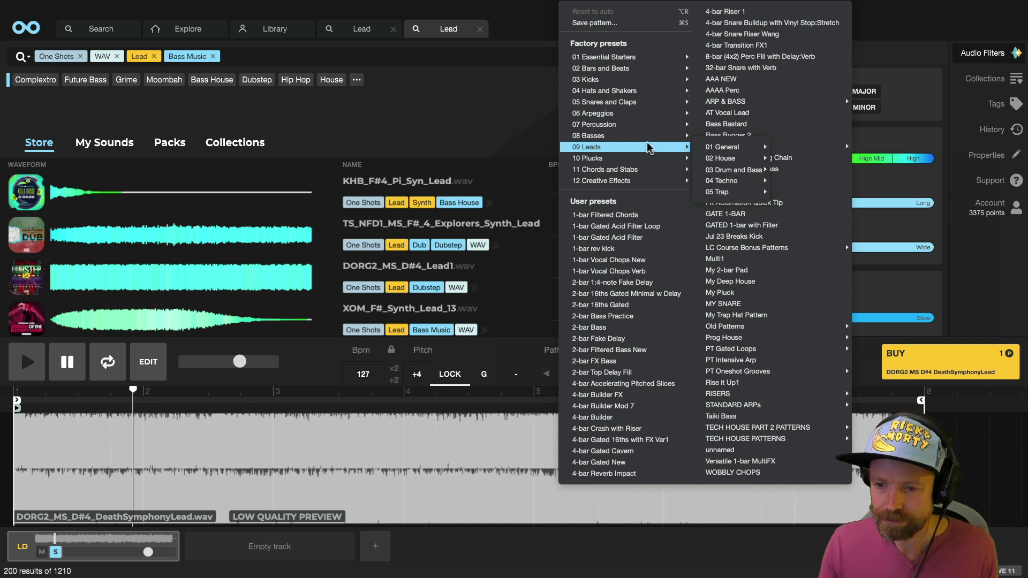
{"action": "mouse_move", "coordinate": [742, 150]}
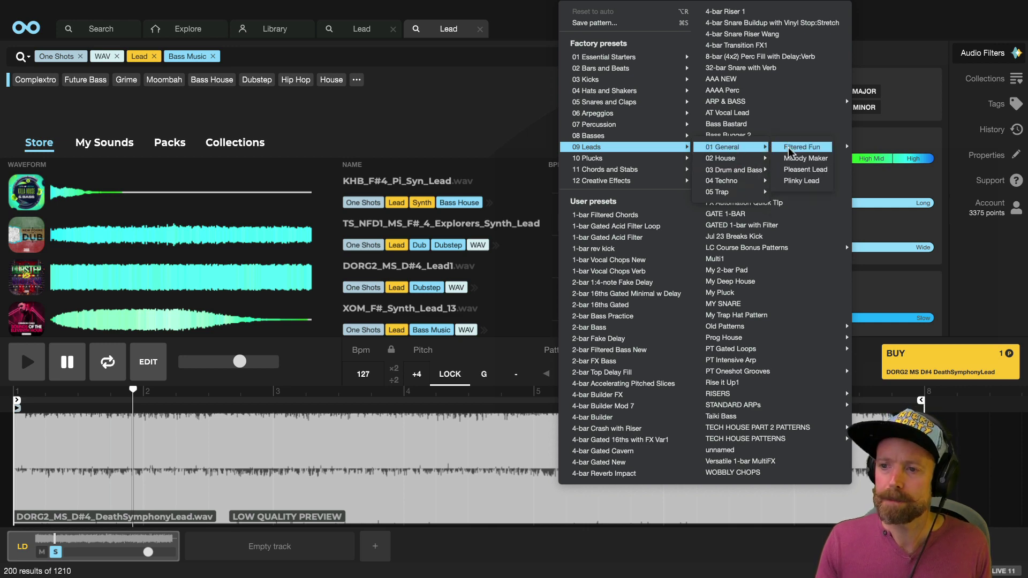
{"action": "left_click", "coordinate": [807, 148]}
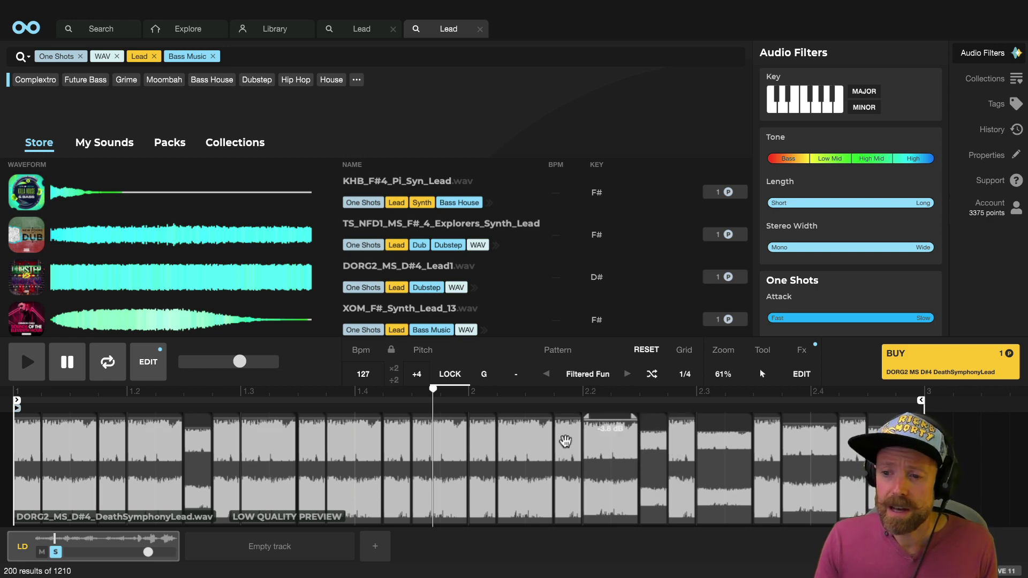
{"action": "left_click", "coordinate": [801, 374]}
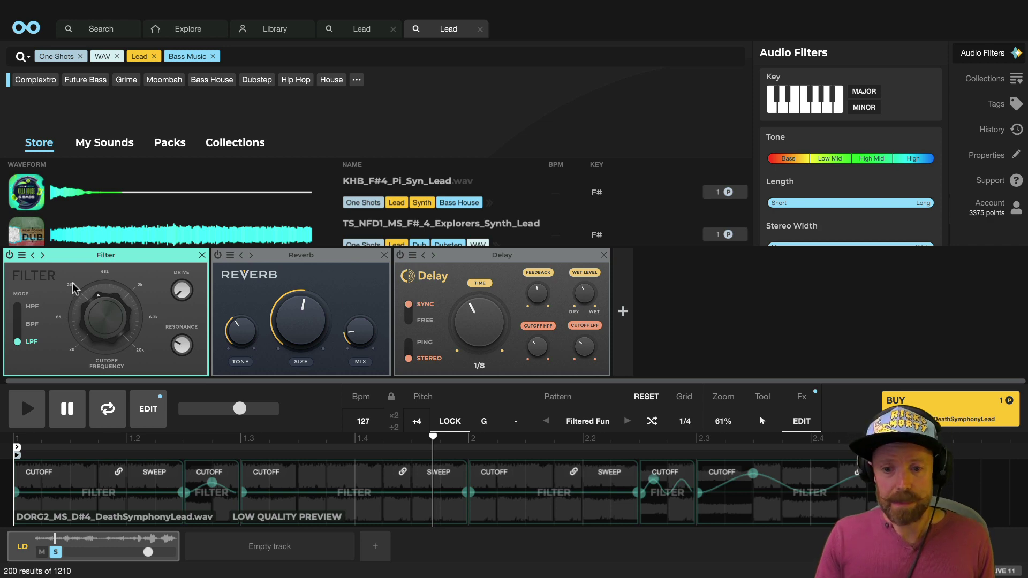
{"action": "left_click", "coordinate": [801, 421]}
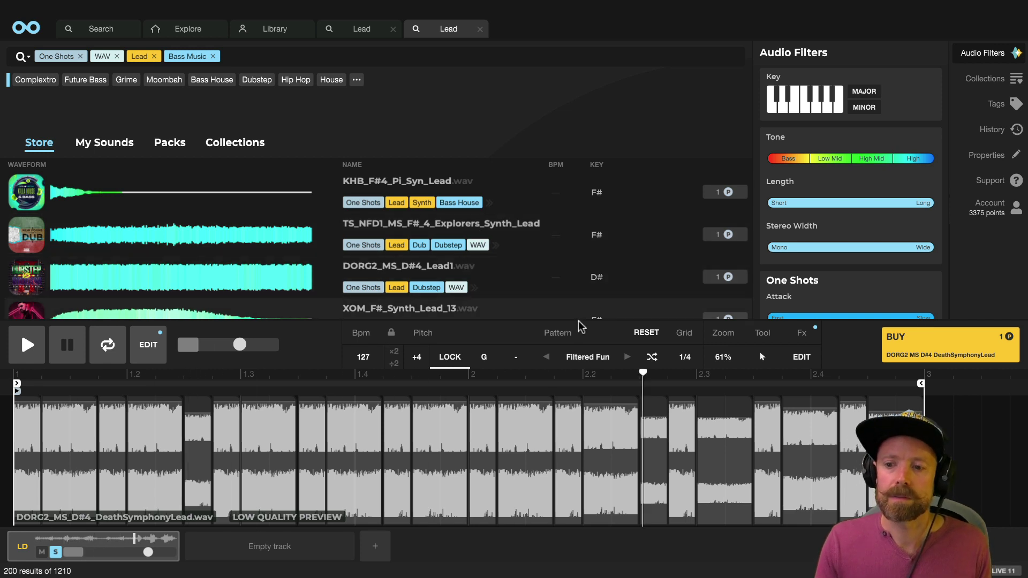
Audition the lead one shots through the Filtered Fun pattern, from KHB_F#4_Pi_Syn_Lead to DORG2_MS_D#4_DeathSymphonyLead, and stop playback
{"action": "left_click", "coordinate": [378, 187]}
{"action": "scroll", "coordinate": [377, 187], "scroll_direction": "down", "scroll_amount": 1}
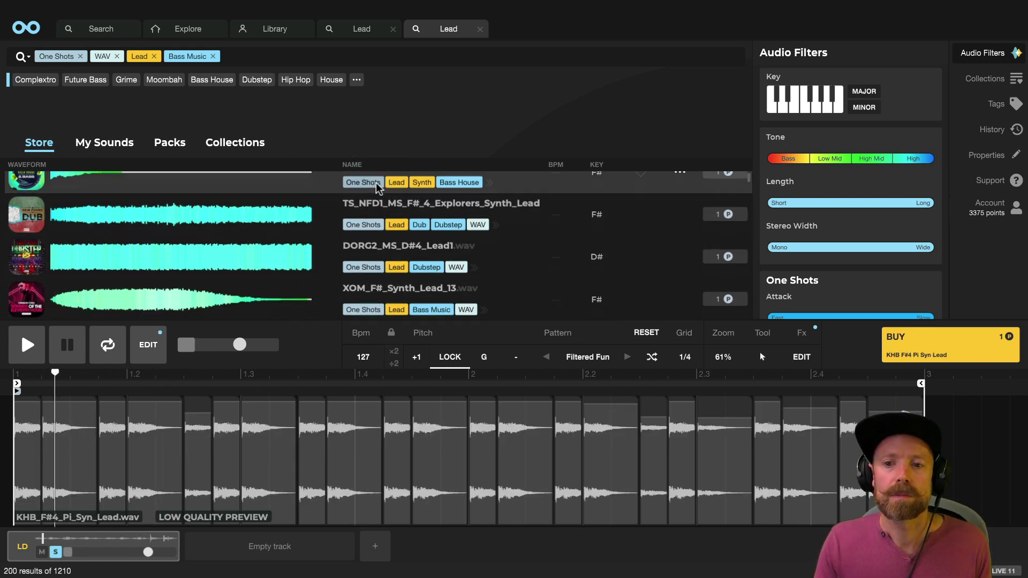
{"action": "left_click", "coordinate": [378, 187]}
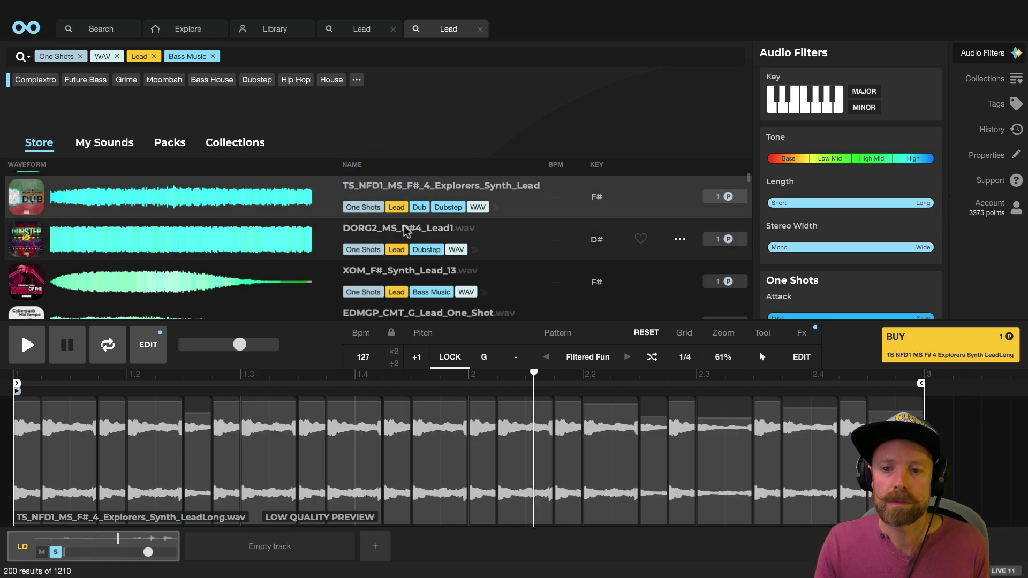
{"action": "left_click", "coordinate": [384, 232]}
{"action": "scroll", "coordinate": [384, 233], "scroll_direction": "down", "scroll_amount": 1}
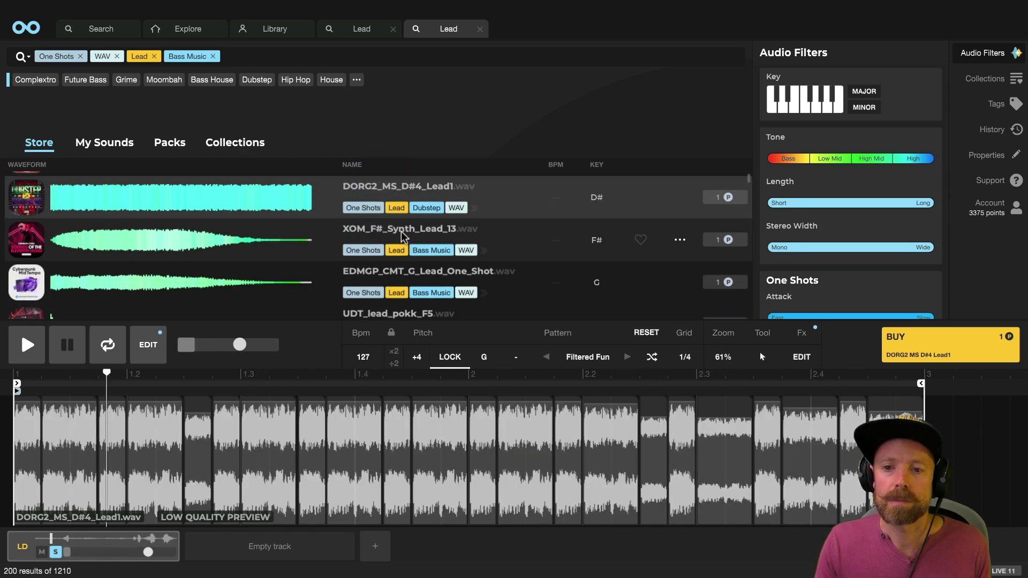
{"action": "left_click", "coordinate": [400, 235]}
{"action": "scroll", "coordinate": [400, 236], "scroll_direction": "down", "scroll_amount": 1}
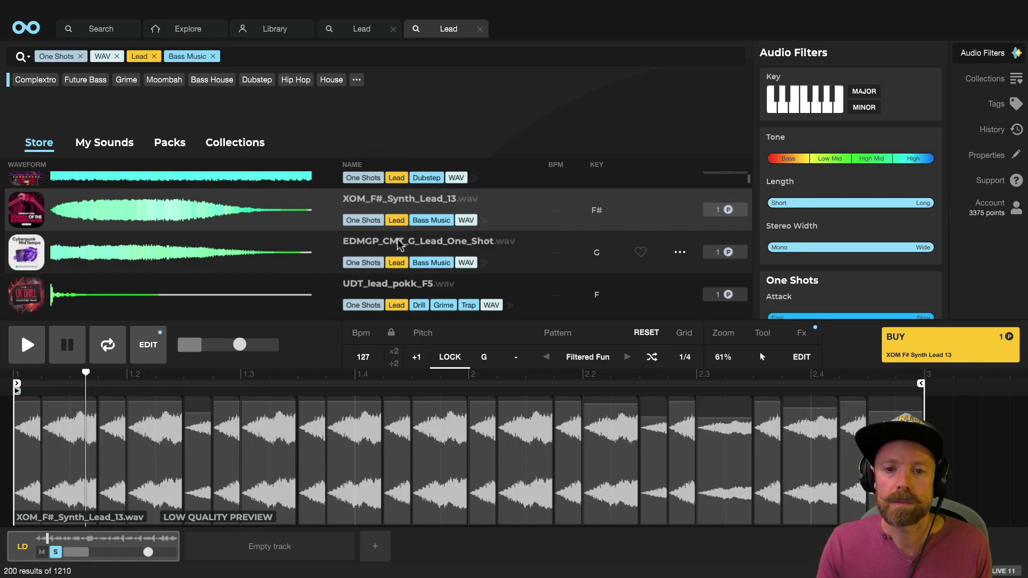
{"action": "left_click", "coordinate": [396, 289]}
{"action": "scroll", "coordinate": [396, 289], "scroll_direction": "down", "scroll_amount": 2}
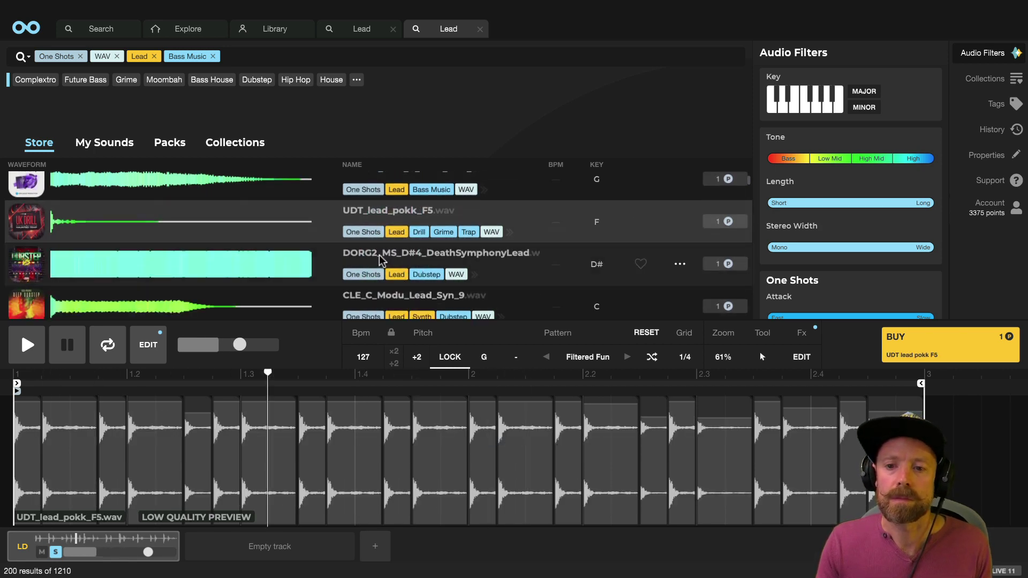
{"action": "left_click", "coordinate": [418, 262]}
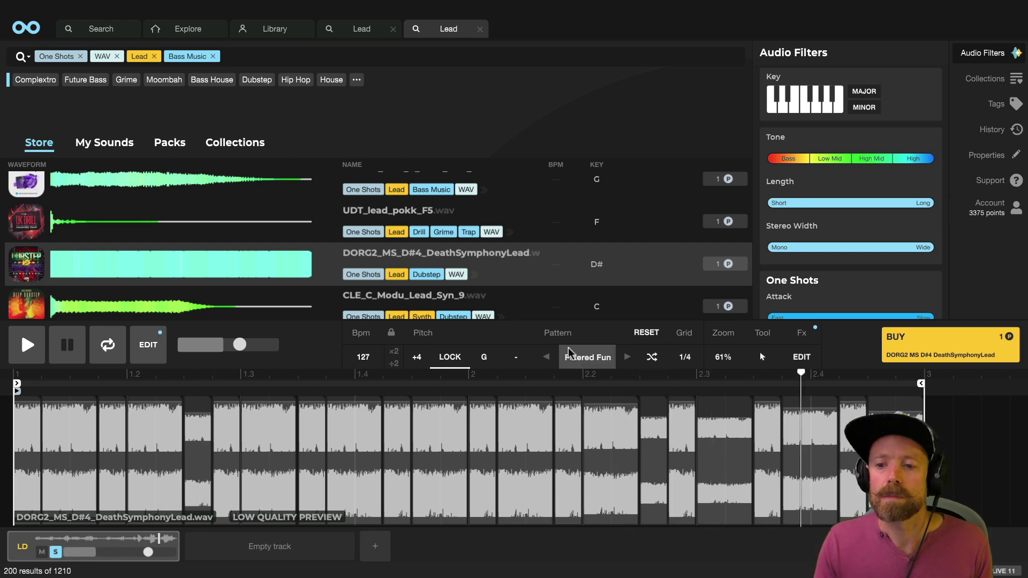
{"action": "key", "text": "space"}
Try the Techno Lead 1 pattern from the Leads factory presets on the DeathSymphonyLead one shot
{"action": "left_click", "coordinate": [586, 357]}
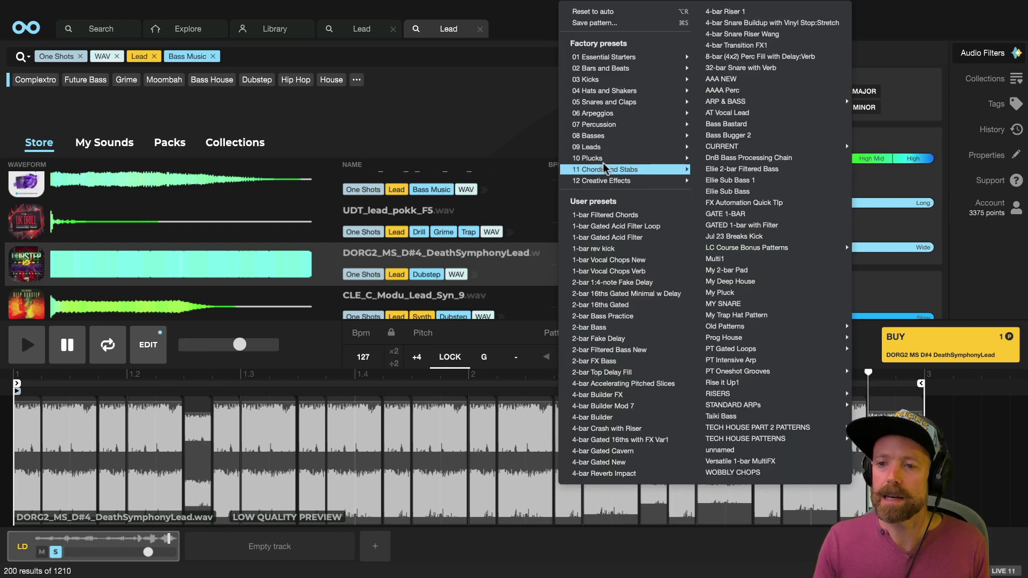
{"action": "mouse_move", "coordinate": [604, 150]}
{"action": "mouse_move", "coordinate": [728, 182]}
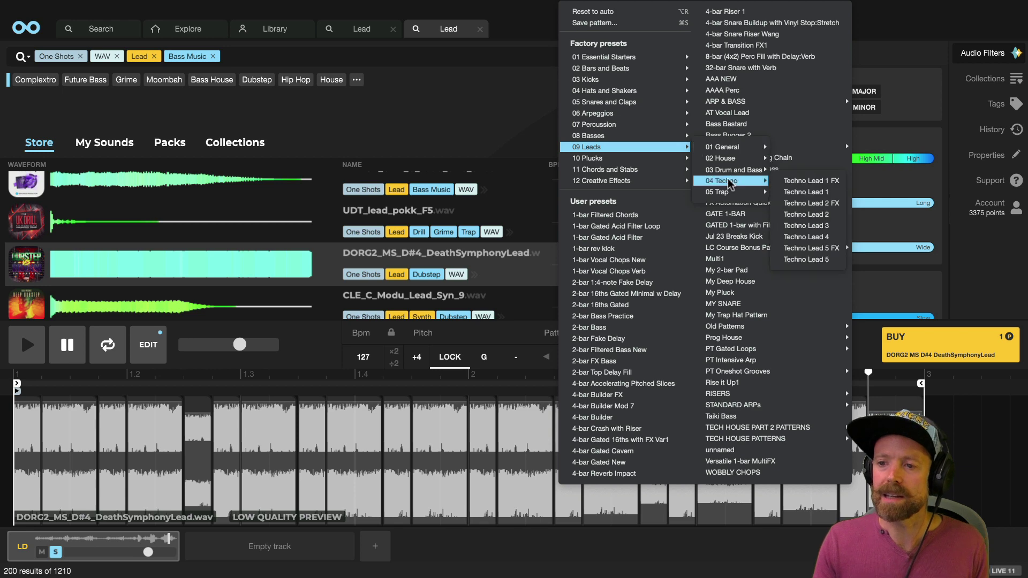
{"action": "left_click", "coordinate": [794, 184]}
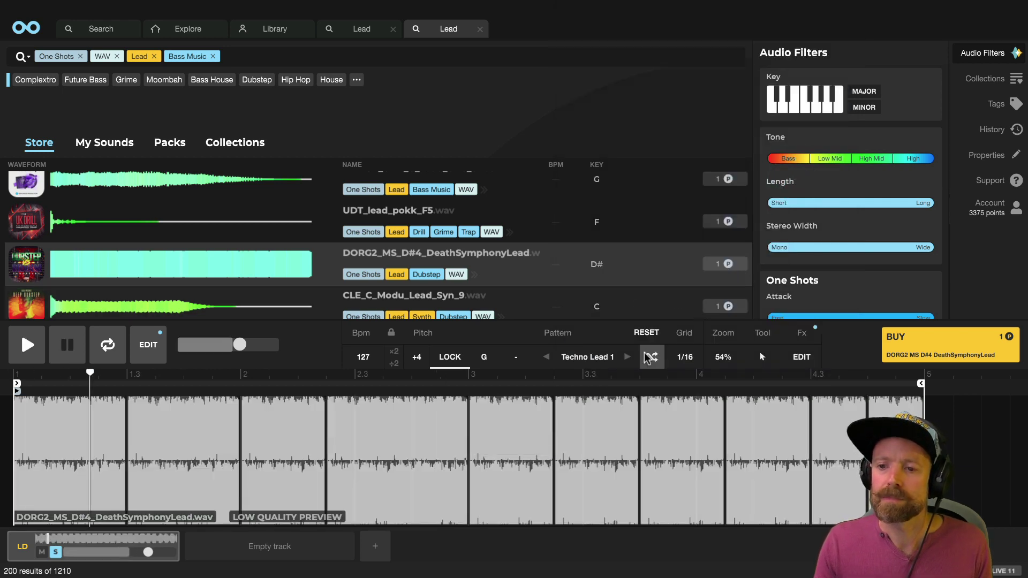
Switch the DeathSymphonyLead one shot to the Techno Lead 5 factory pattern, listen to it and stop playback
{"action": "left_click", "coordinate": [587, 357]}
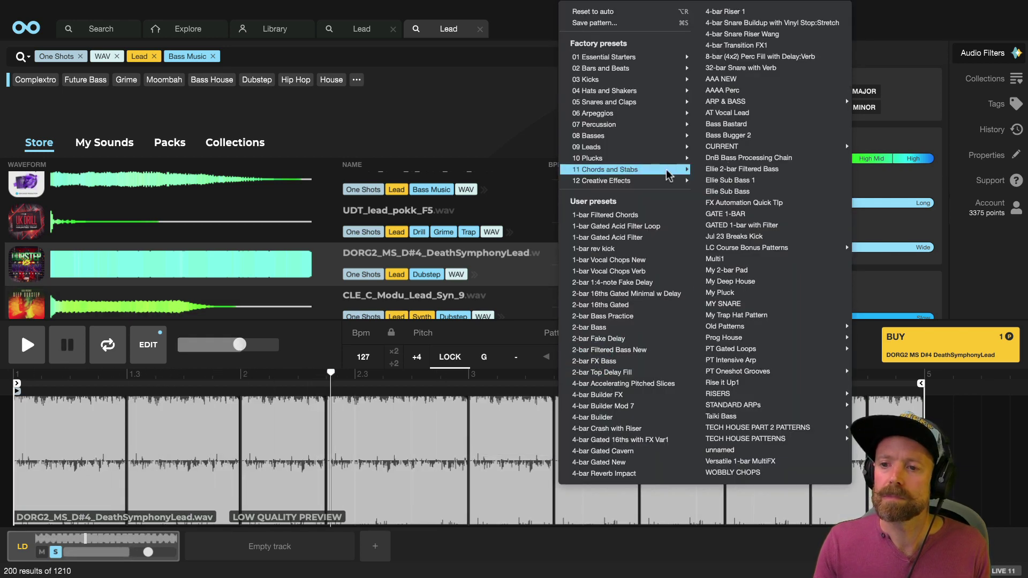
{"action": "mouse_move", "coordinate": [640, 156]}
{"action": "mouse_move", "coordinate": [728, 181]}
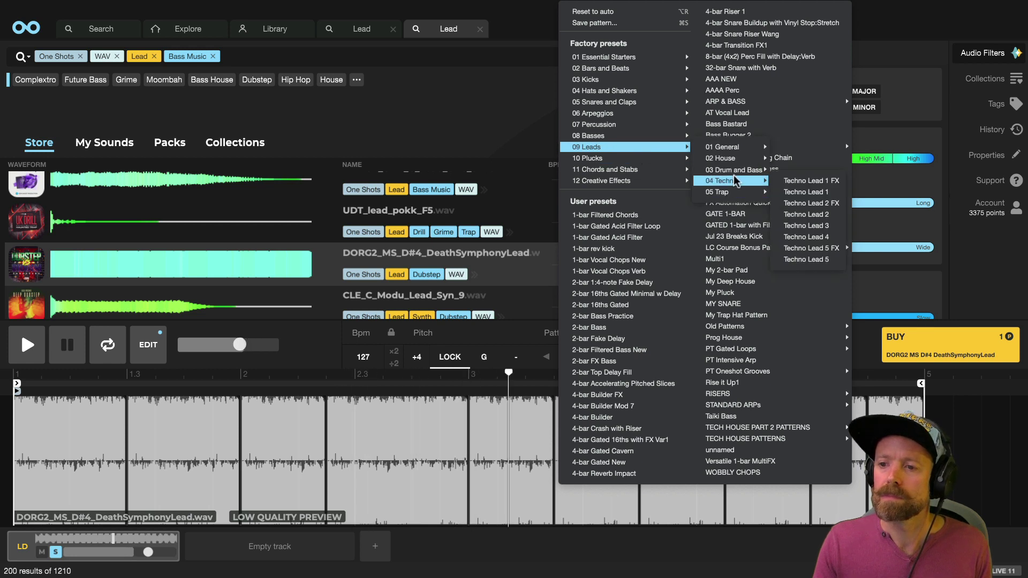
{"action": "left_click", "coordinate": [806, 259]}
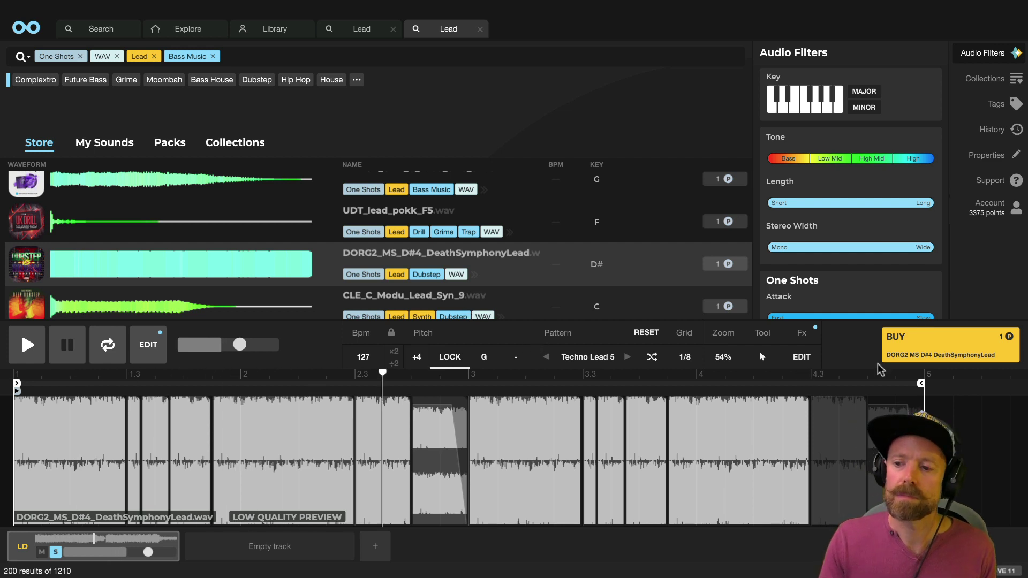
{"action": "key", "text": "space"}
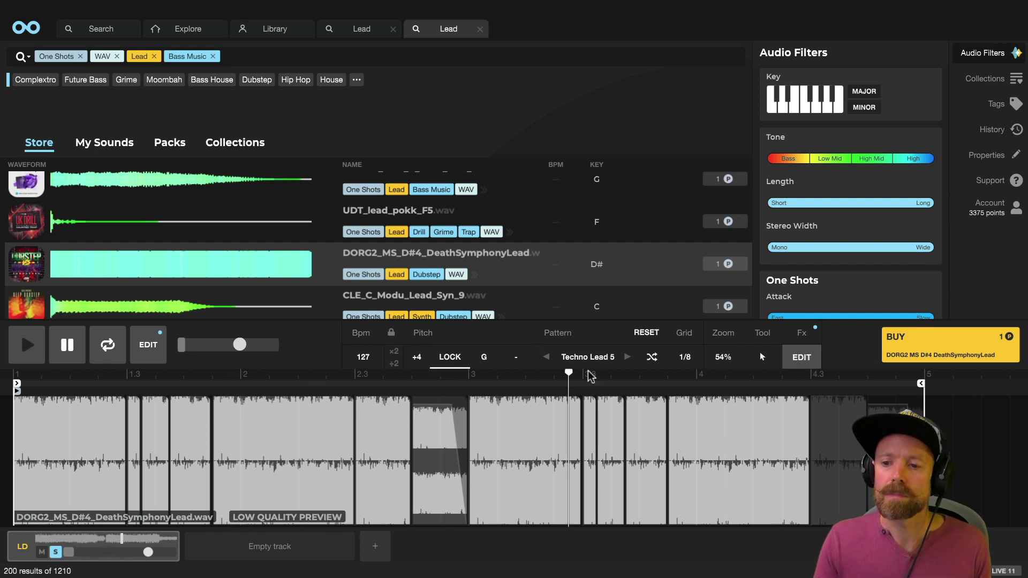
Limit the lead one shots to an audio length under 1.6 s
{"action": "scroll", "coordinate": [322, 239], "scroll_direction": "up", "scroll_amount": 5}
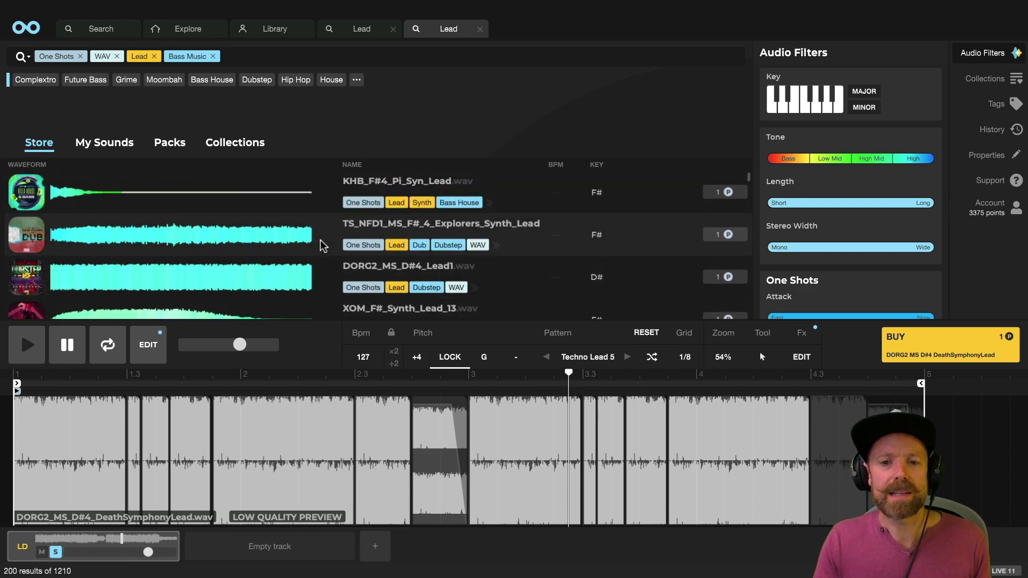
{"action": "scroll", "coordinate": [310, 212], "scroll_direction": "down", "scroll_amount": 3}
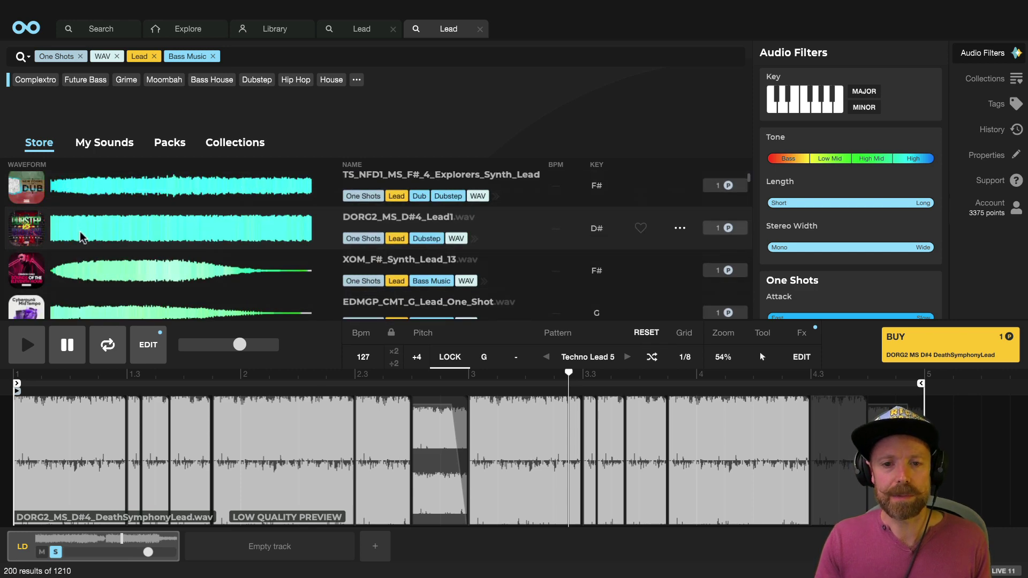
{"action": "scroll", "coordinate": [323, 233], "scroll_direction": "down", "scroll_amount": 5}
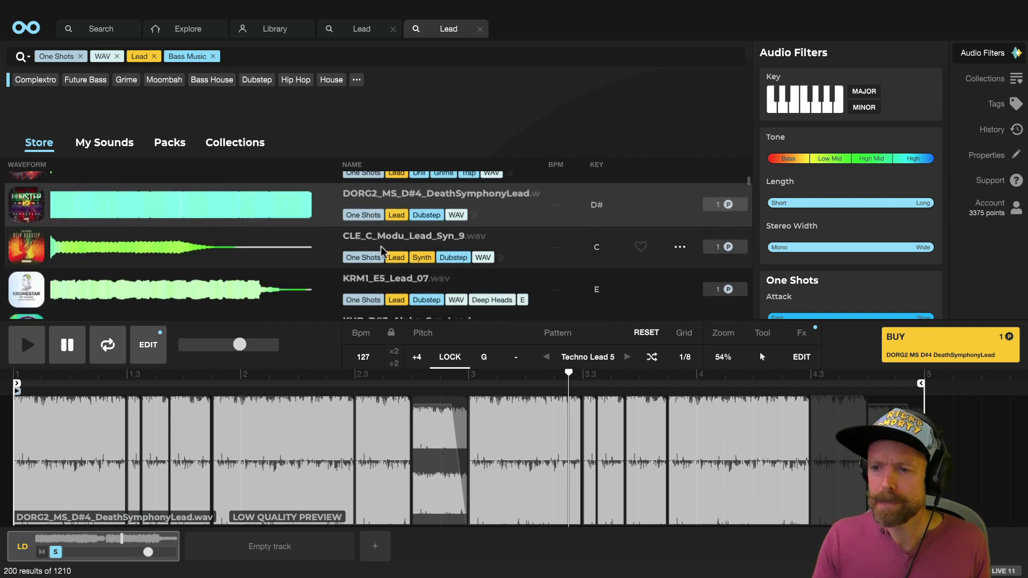
{"action": "mouse_move", "coordinate": [882, 216]}
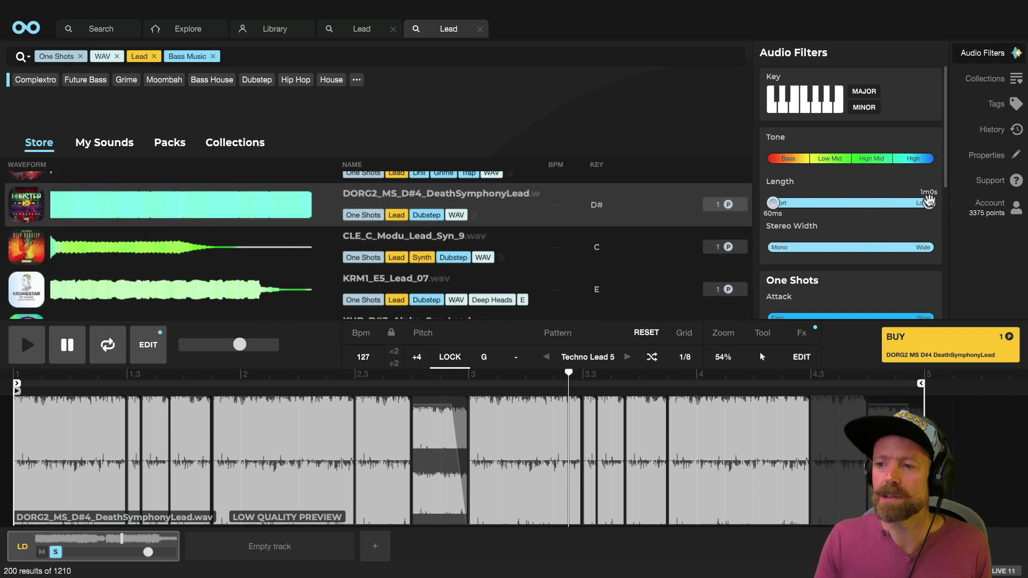
{"action": "left_click_drag", "start_coordinate": [929, 202], "coordinate": [823, 203]}
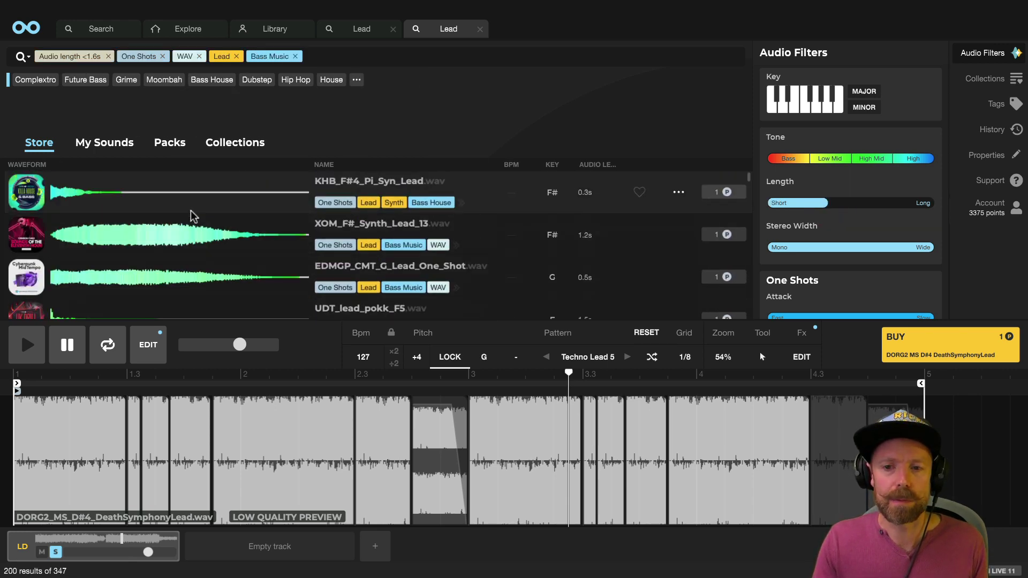
Audition the short lead one shots from KHB_F#4_Pi_Syn_Lead to EDMGP_CMT_G_Lead_One_Shot with the pattern and stop playback
{"action": "left_click", "coordinate": [325, 181]}
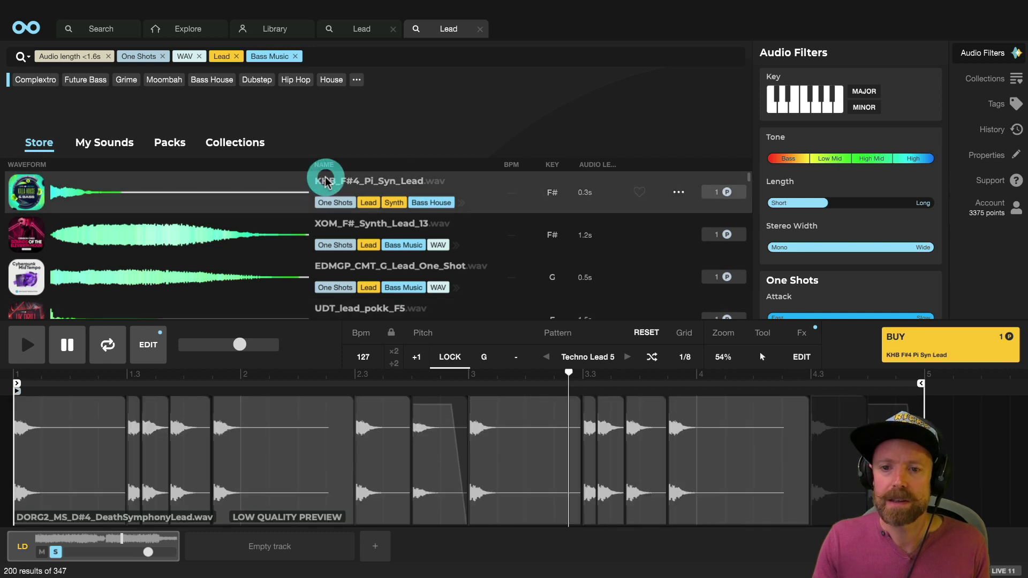
{"action": "left_click", "coordinate": [343, 225]}
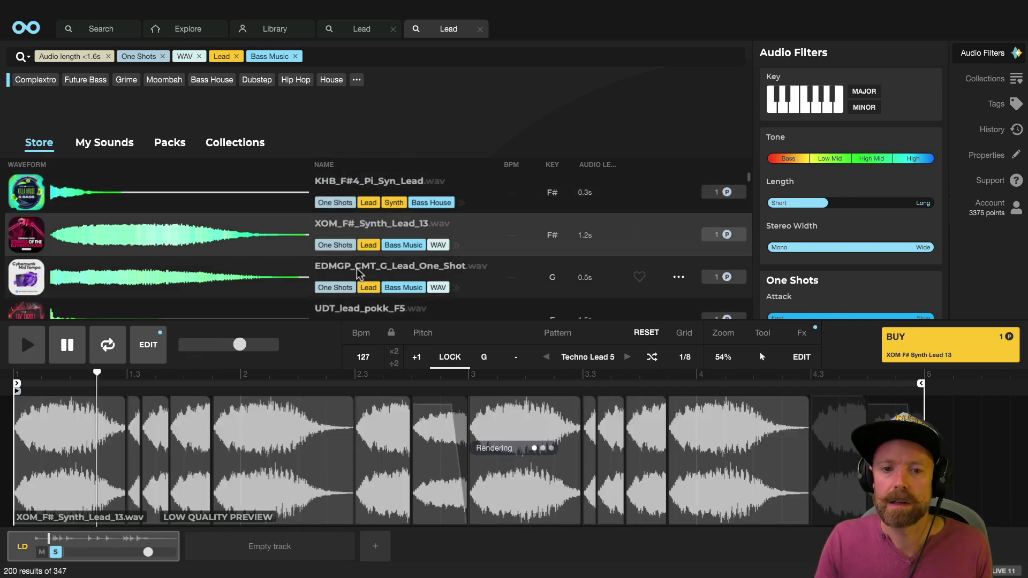
{"action": "left_click", "coordinate": [348, 265]}
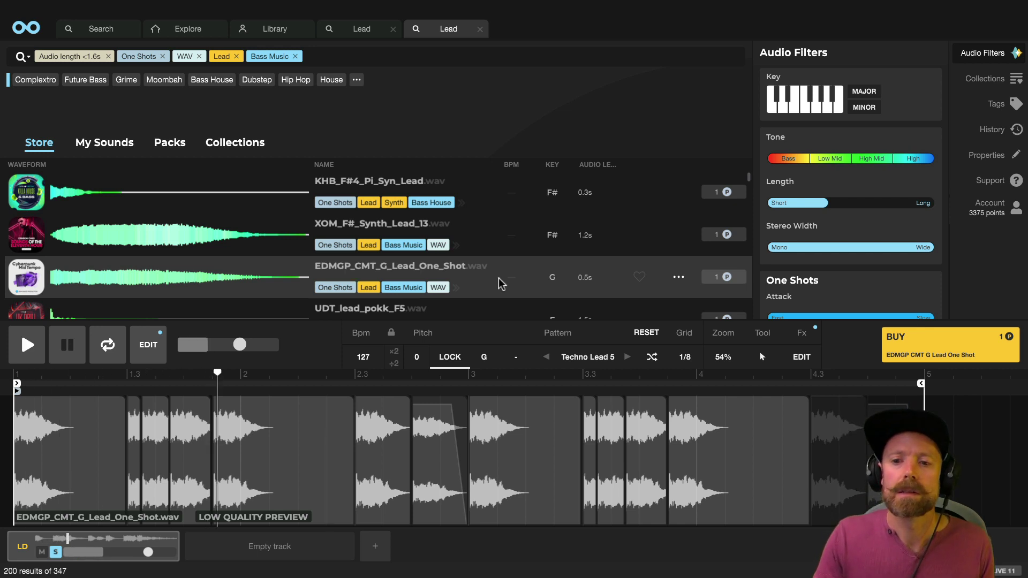
{"action": "scroll", "coordinate": [487, 274], "scroll_direction": "down", "scroll_amount": 1}
{"action": "scroll", "coordinate": [486, 275], "scroll_direction": "down", "scroll_amount": 2}
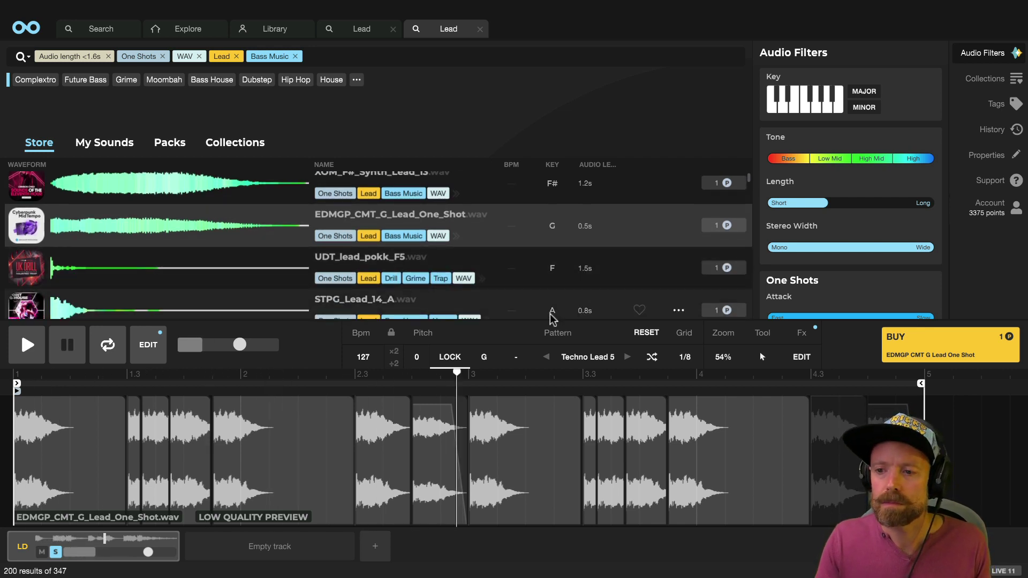
{"action": "key", "text": "space"}
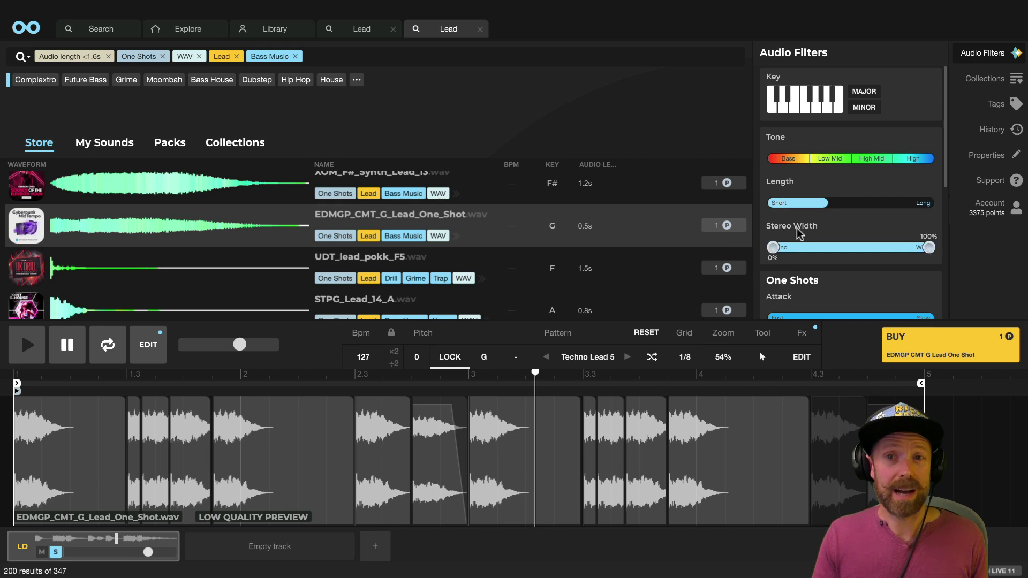
Try restricting the one shots to an attack slower than 0.2 s and audition TFB_Lead07_F_Niche_asmut
{"action": "scroll", "coordinate": [816, 195], "scroll_direction": "down", "scroll_amount": 1}
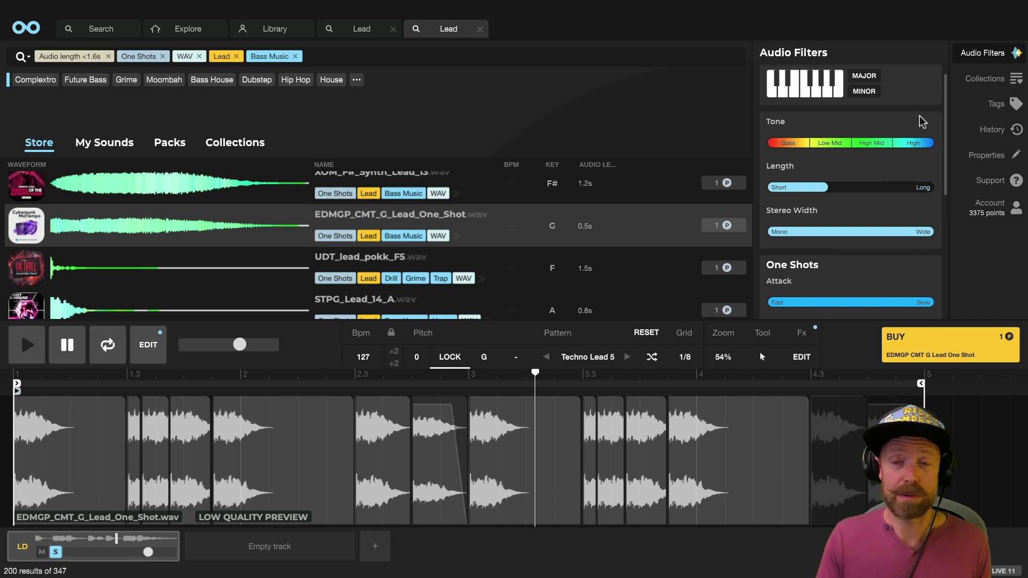
{"action": "scroll", "coordinate": [851, 153], "scroll_direction": "down", "scroll_amount": 3}
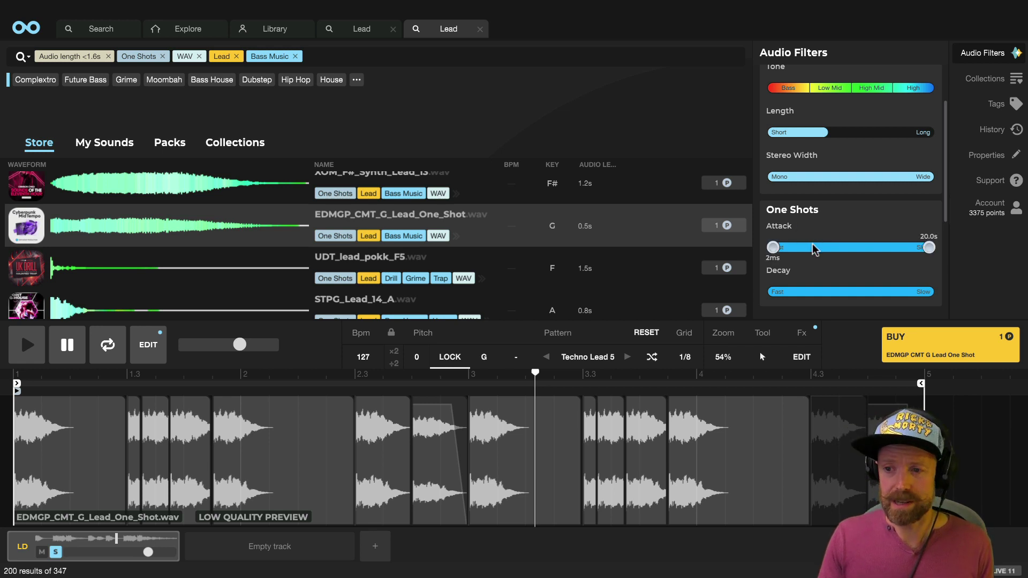
{"action": "mouse_move", "coordinate": [801, 285]}
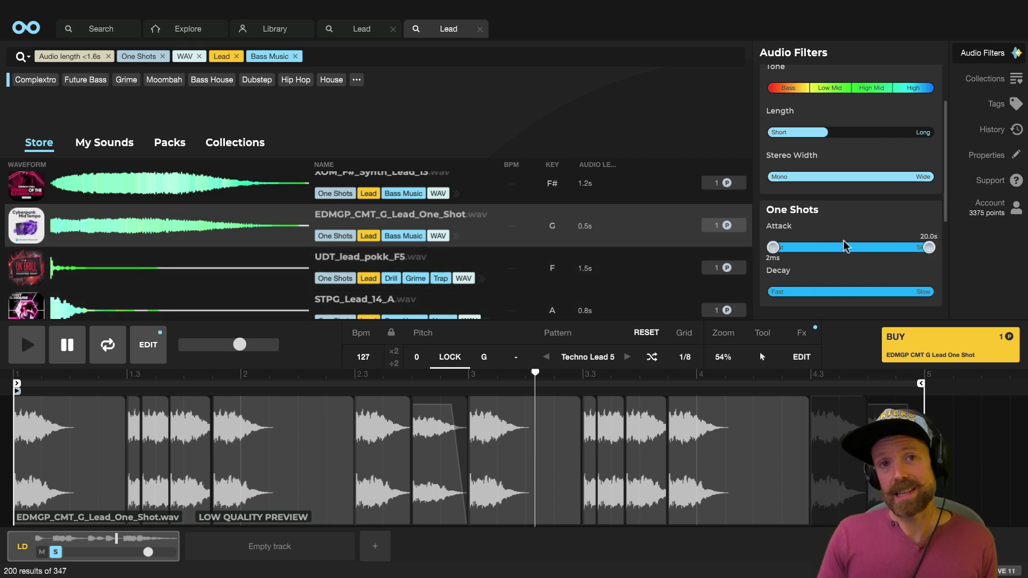
{"action": "left_click_drag", "start_coordinate": [772, 246], "coordinate": [851, 247]}
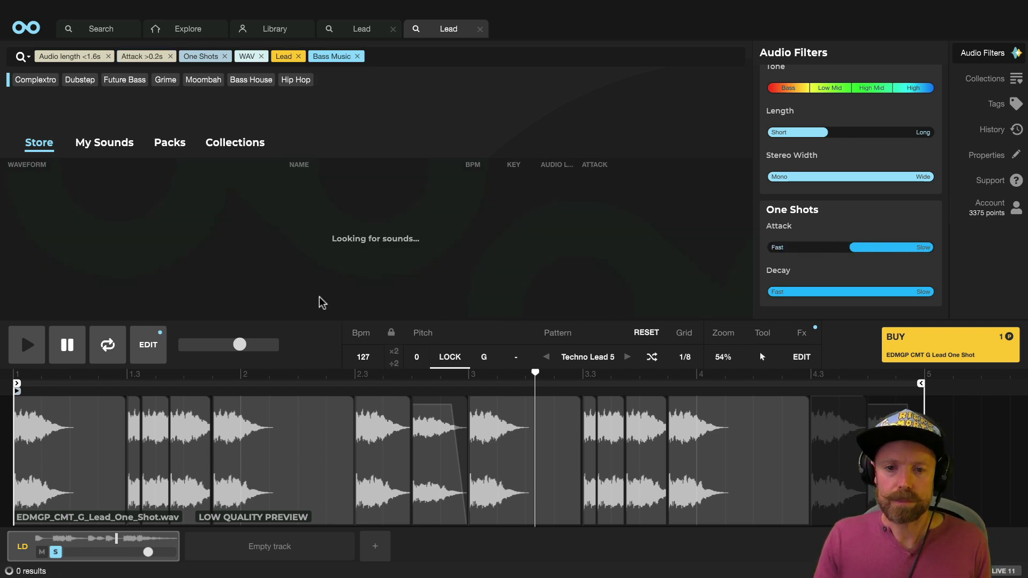
{"action": "left_click", "coordinate": [331, 180]}
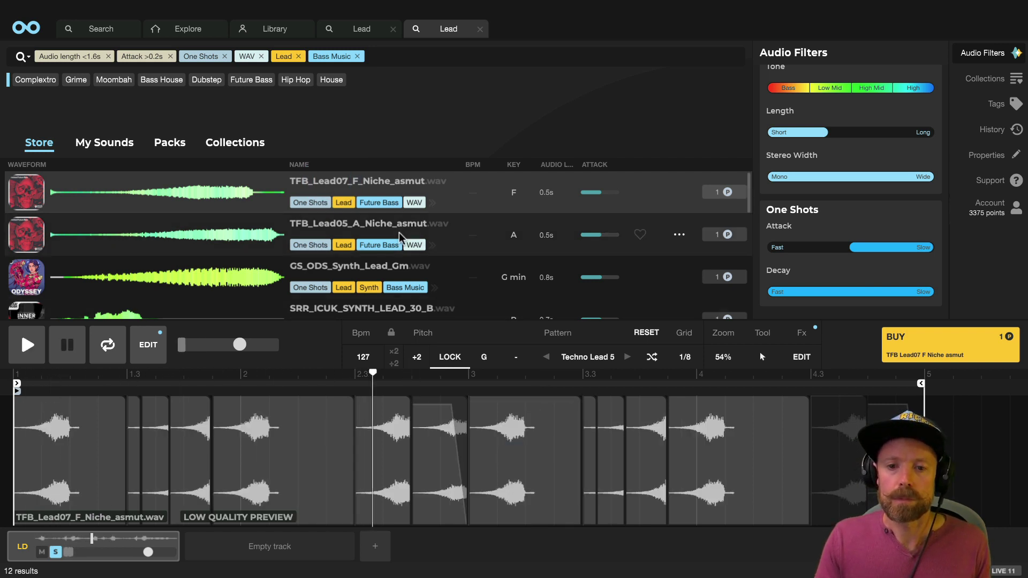
{"action": "scroll", "coordinate": [400, 233], "scroll_direction": "down", "scroll_amount": 2}
{"action": "scroll", "coordinate": [399, 234], "scroll_direction": "up", "scroll_amount": 2}
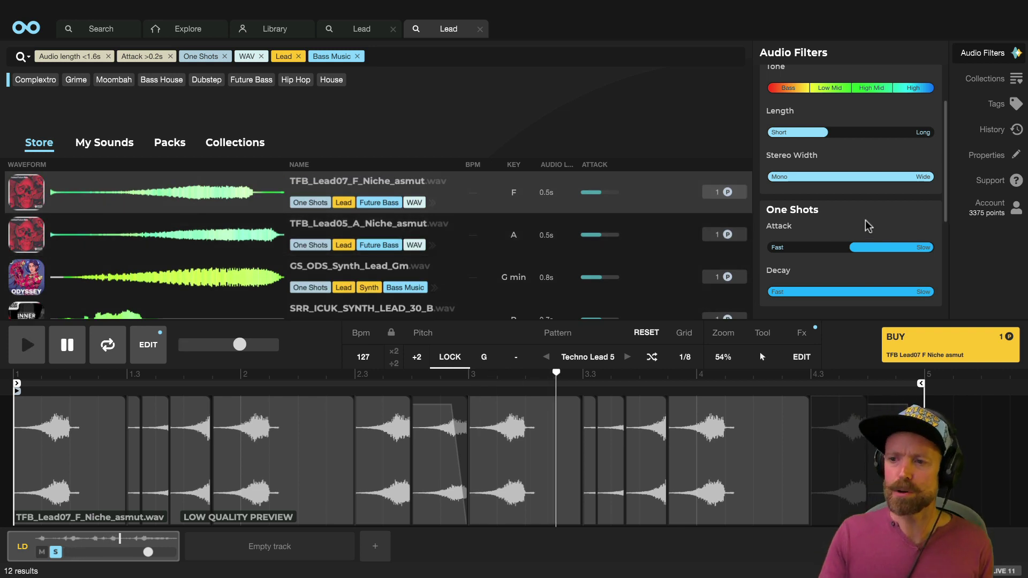
Remove the minimum attack limit and restrict the one shots to an attack under 106 ms
{"action": "mouse_move", "coordinate": [862, 261]}
{"action": "left_click_drag", "start_coordinate": [855, 248], "coordinate": [771, 247]}
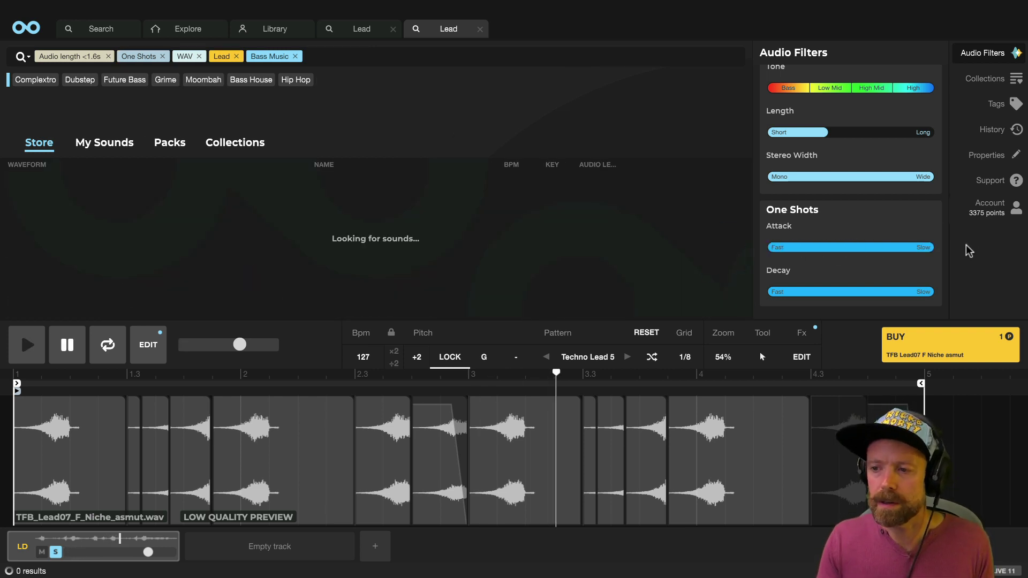
{"action": "mouse_move", "coordinate": [929, 248]}
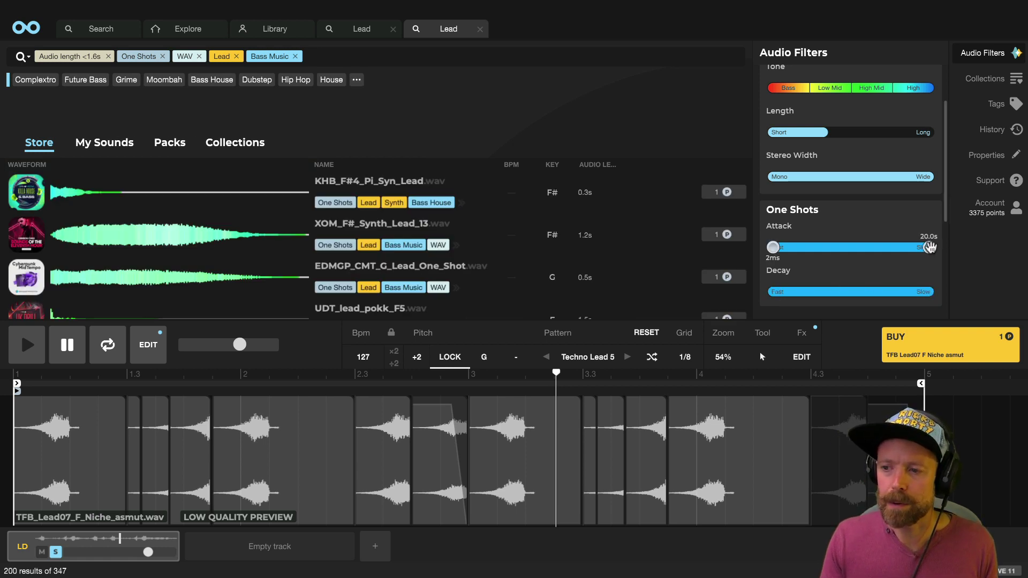
{"action": "left_click_drag", "start_coordinate": [930, 248], "coordinate": [840, 248]}
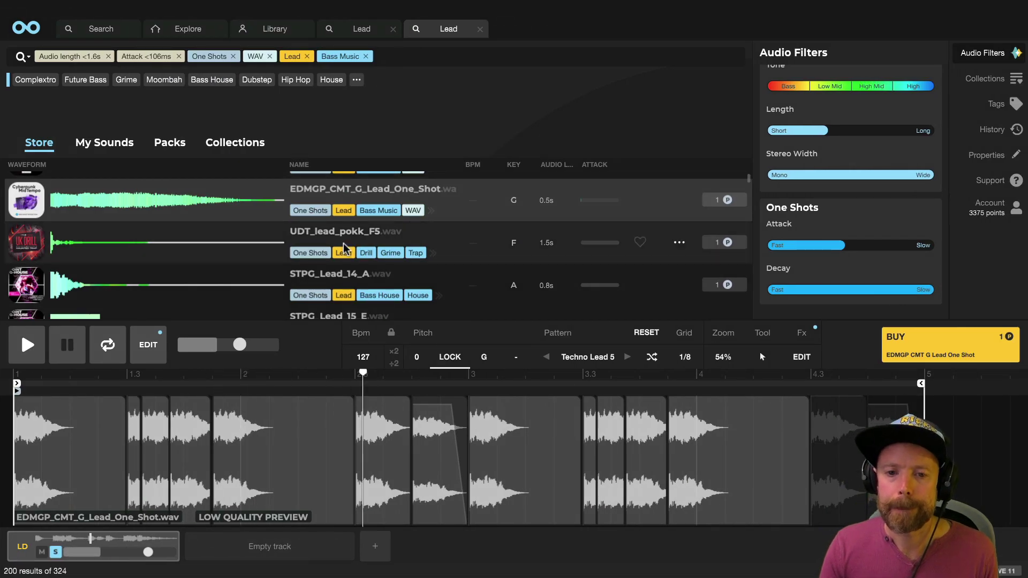
Audition the fast-attack lead one shots UDT_lead_pokk_F5 and FSL_F#1_SoftSine_Lead through the Techno Lead 5 pattern
{"action": "left_click", "coordinate": [343, 238]}
{"action": "scroll", "coordinate": [342, 232], "scroll_direction": "down", "scroll_amount": 1}
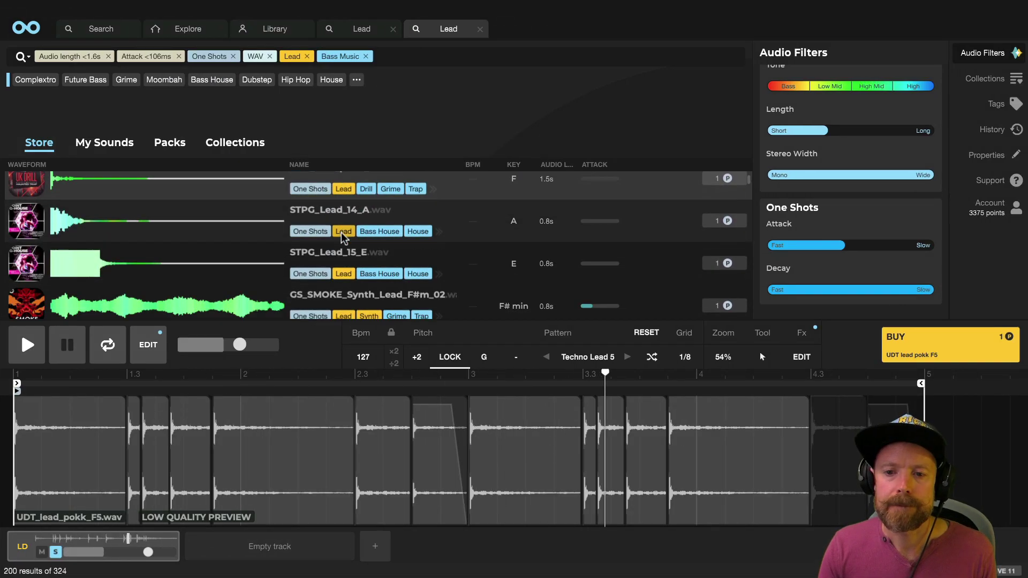
{"action": "scroll", "coordinate": [341, 232], "scroll_direction": "down", "scroll_amount": 1}
{"action": "scroll", "coordinate": [343, 233], "scroll_direction": "down", "scroll_amount": 1}
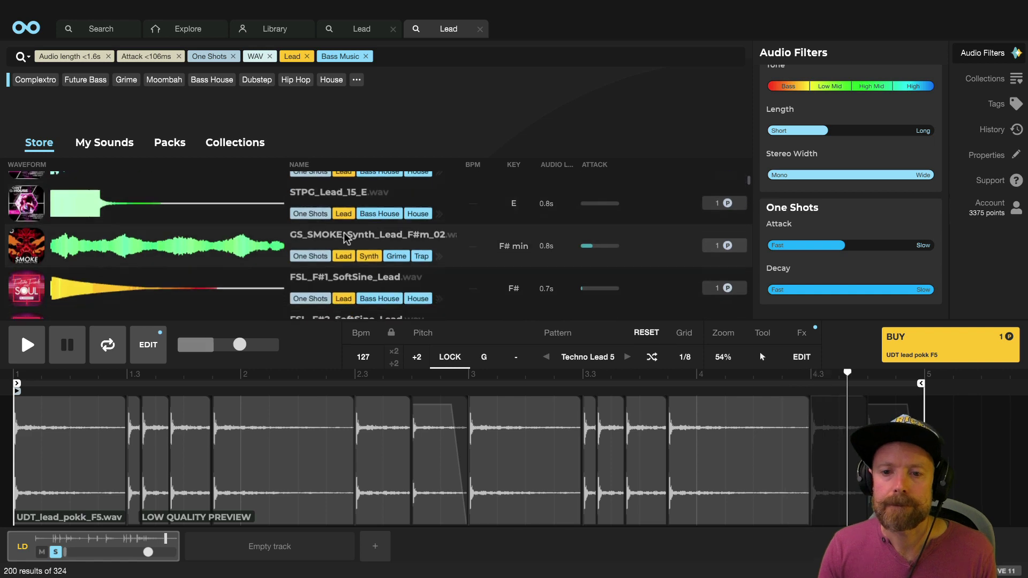
{"action": "left_click", "coordinate": [336, 277]}
{"action": "scroll", "coordinate": [337, 279], "scroll_direction": "down", "scroll_amount": 1}
{"action": "scroll", "coordinate": [335, 263], "scroll_direction": "down", "scroll_amount": 2}
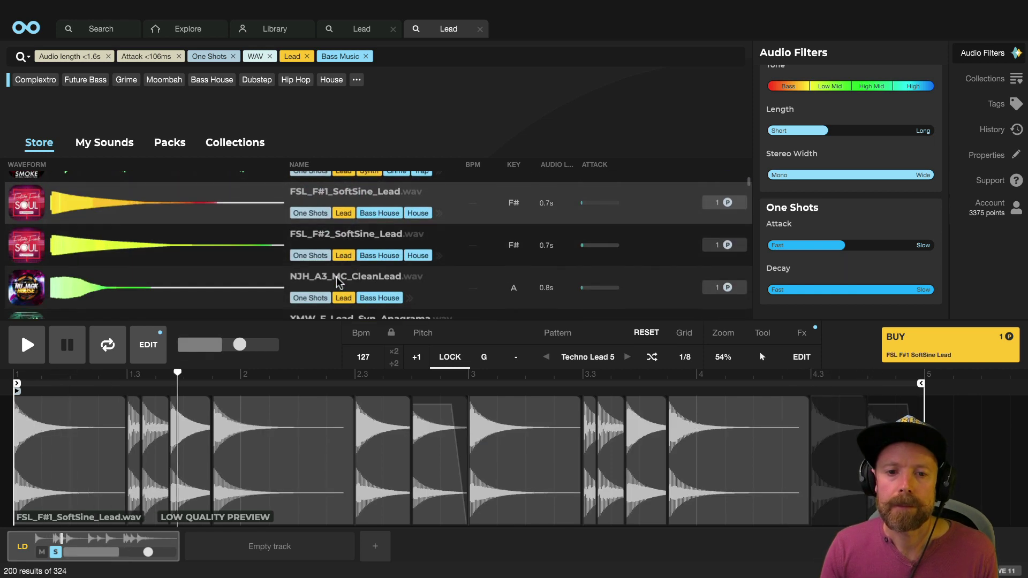
Audition further fast-attack leads through the pattern, including NJH_A3_MC_CleanLead, XMW_F_Lead_Syn_Anagrama and SB_LEAD_HIT_013_B
{"action": "left_click", "coordinate": [333, 246]}
{"action": "scroll", "coordinate": [335, 246], "scroll_direction": "down", "scroll_amount": 1}
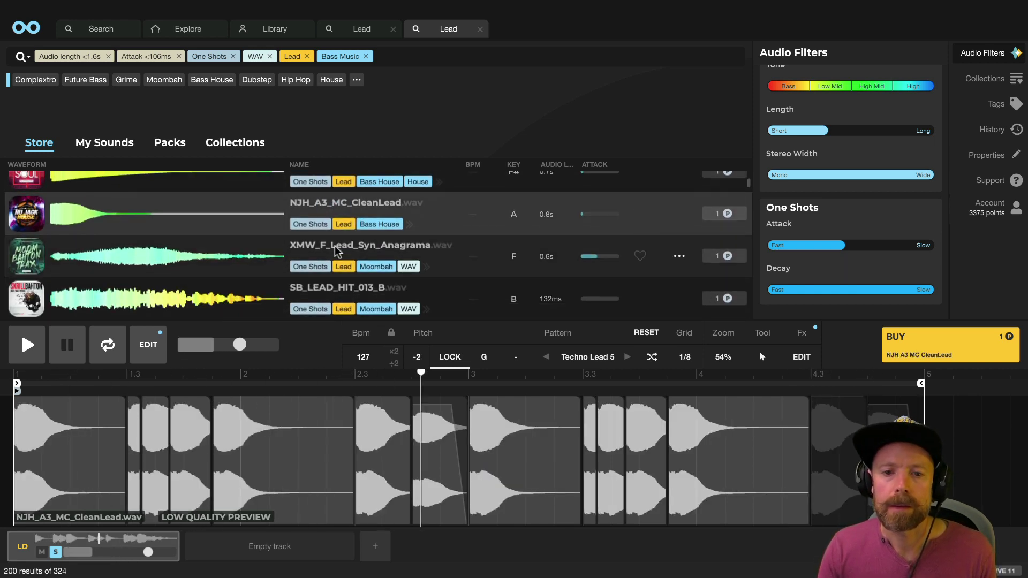
{"action": "left_click", "coordinate": [335, 242]}
{"action": "scroll", "coordinate": [339, 243], "scroll_direction": "down", "scroll_amount": 1}
{"action": "left_click", "coordinate": [327, 236]}
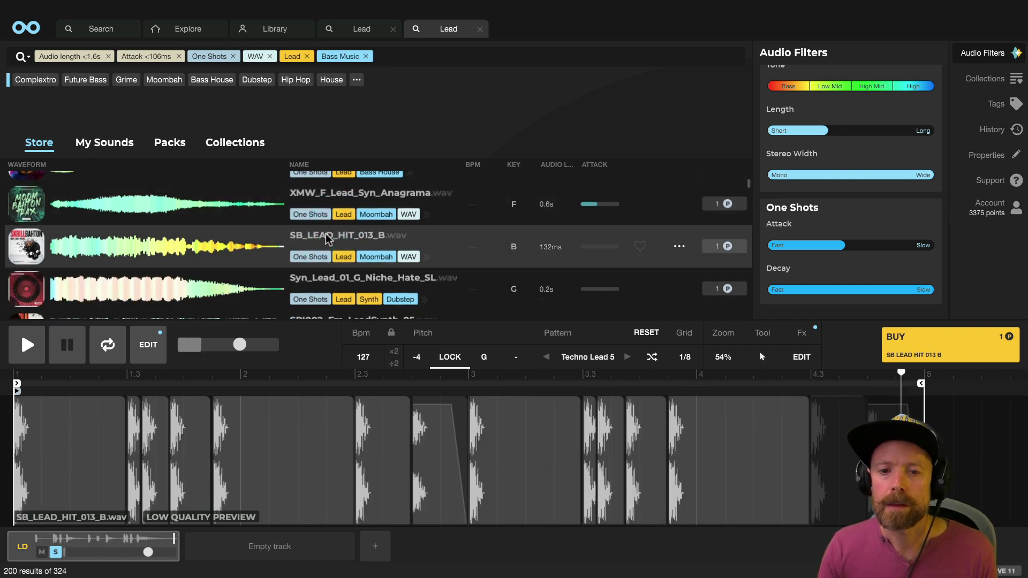
{"action": "scroll", "coordinate": [325, 233], "scroll_direction": "down", "scroll_amount": 2}
{"action": "left_click", "coordinate": [322, 210]}
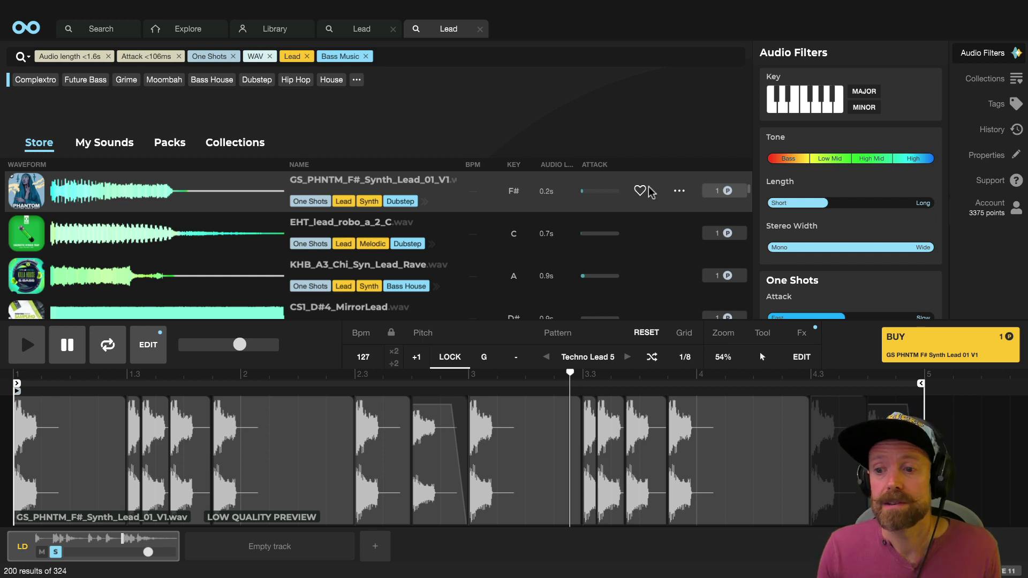
Inspect the collection options for GS_PHNTM_F#_Synth_Lead_01_V1, and try adding it to Favourites and removing it again
{"action": "left_click", "coordinate": [680, 192]}
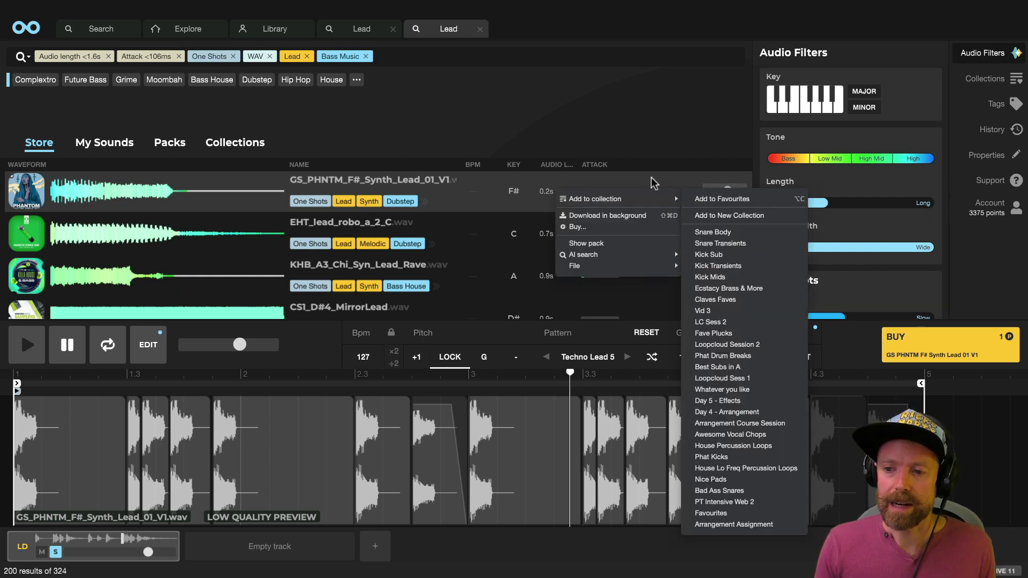
{"action": "mouse_move", "coordinate": [590, 204]}
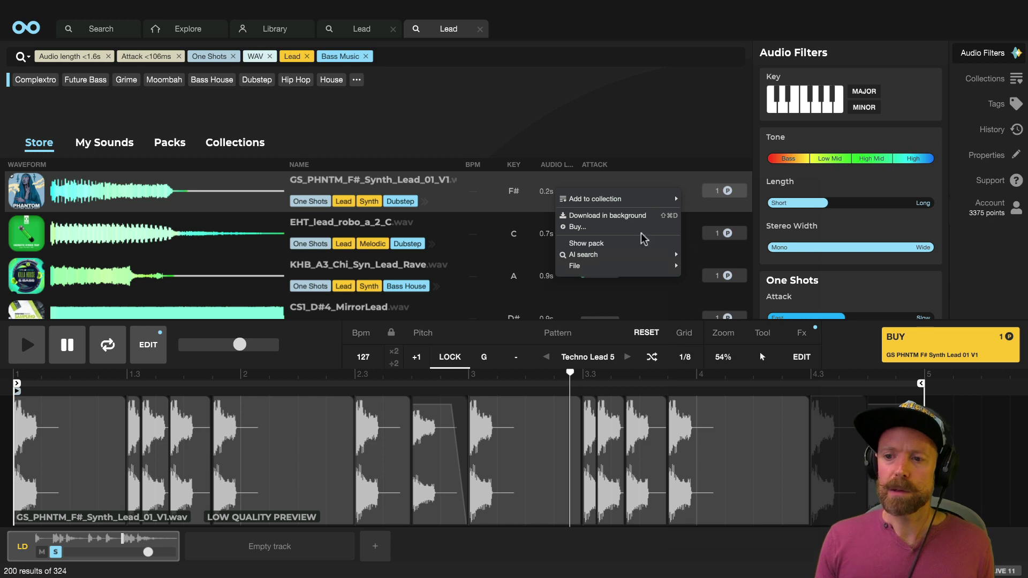
{"action": "left_click", "coordinate": [645, 191]}
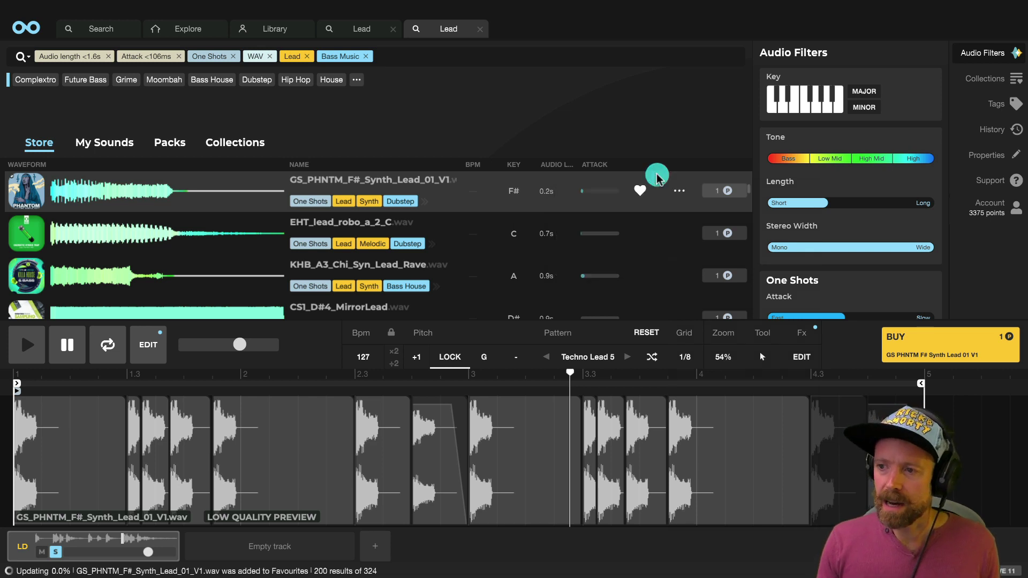
{"action": "left_click", "coordinate": [642, 198]}
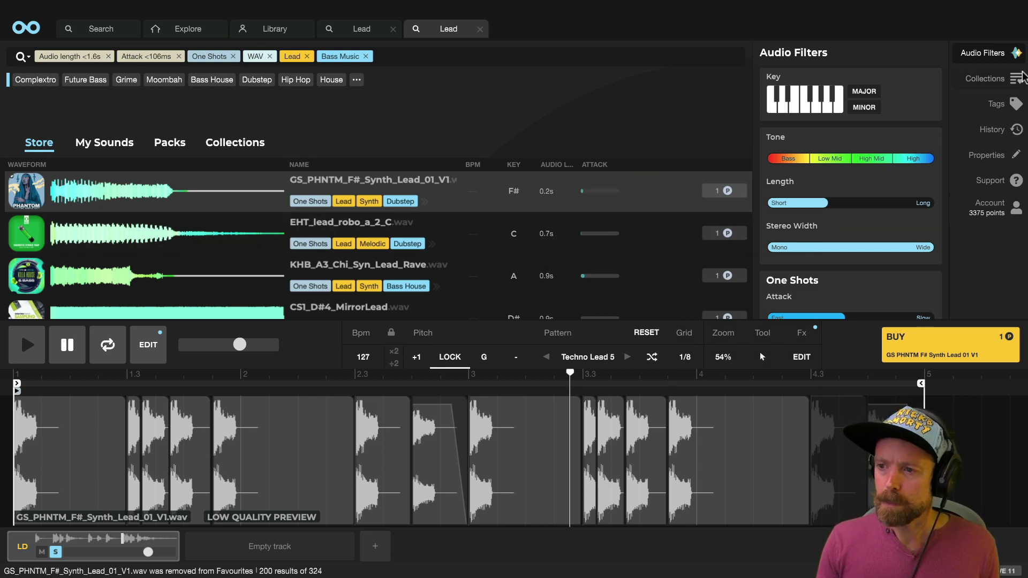
Open the Fave Plucks collection and audition its one shots through the pattern in order, starting with HS_SS_16_mute_soft_C4
{"action": "left_click", "coordinate": [1003, 81]}
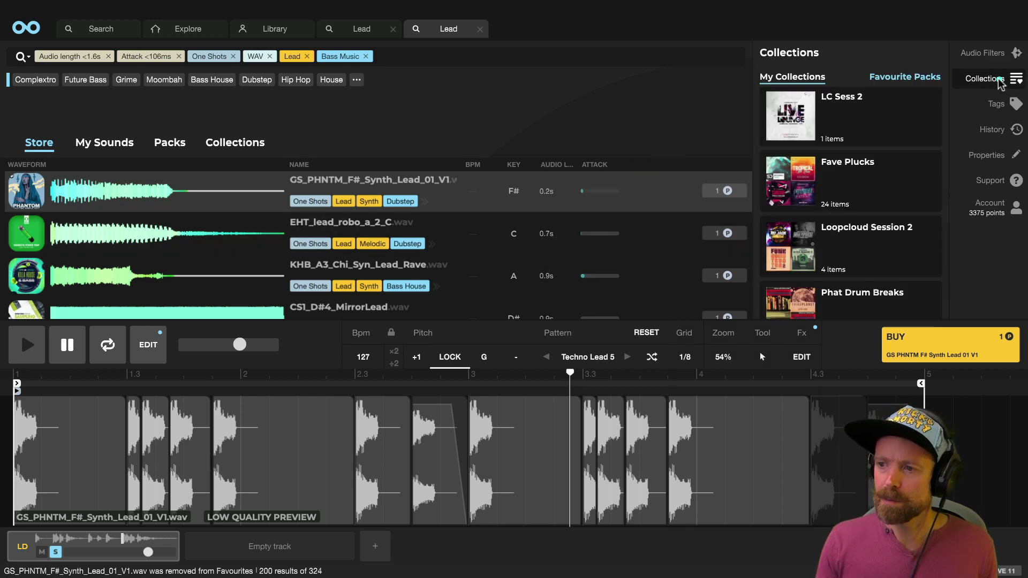
{"action": "left_click", "coordinate": [854, 169]}
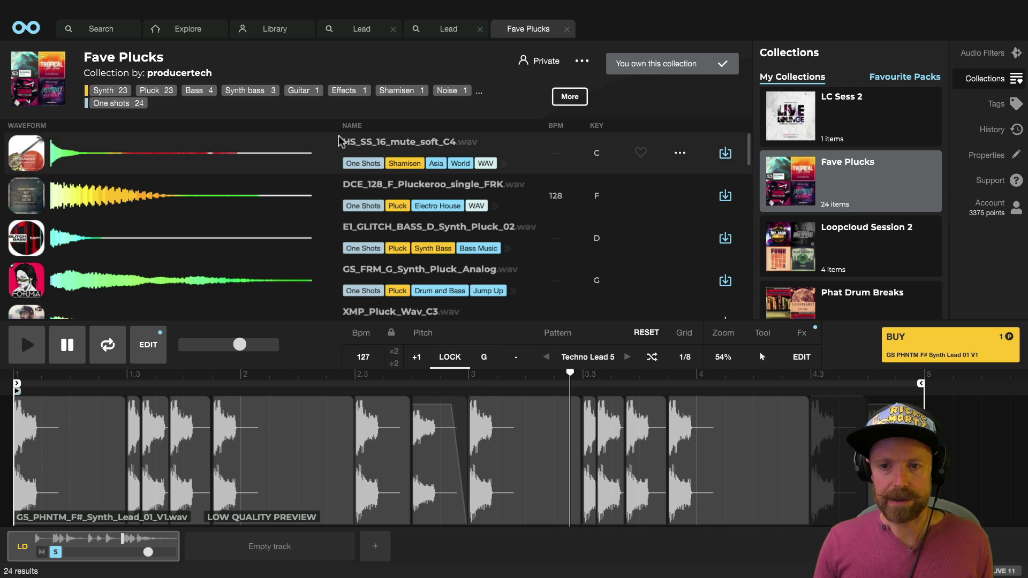
{"action": "left_click", "coordinate": [416, 152]}
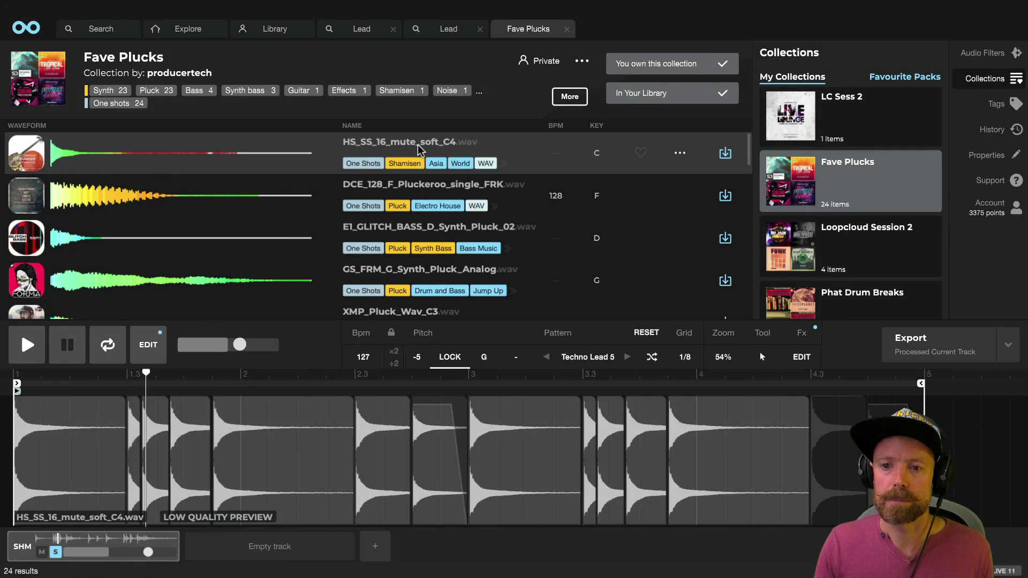
{"action": "left_click", "coordinate": [419, 187]}
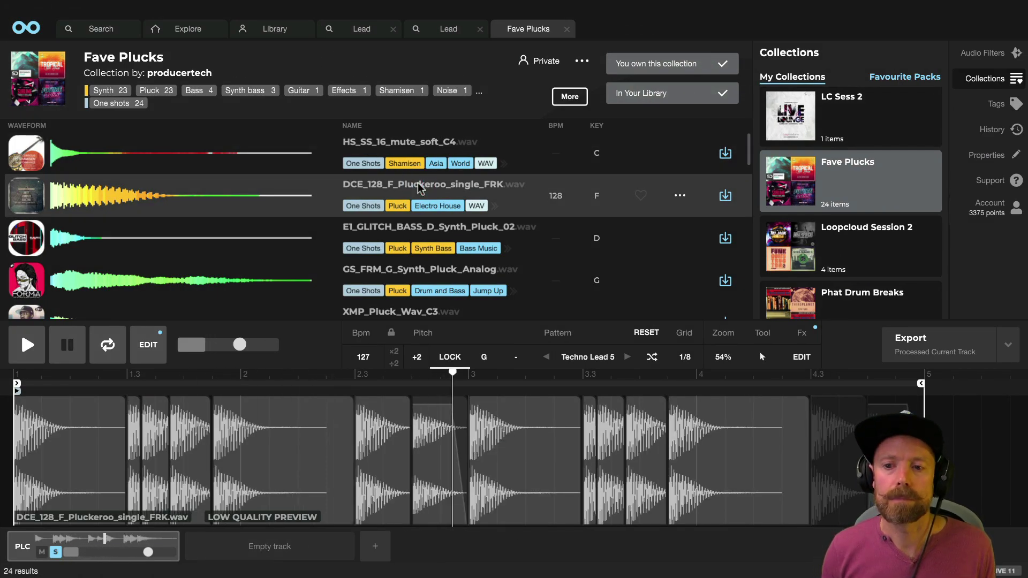
{"action": "key", "text": "Down"}
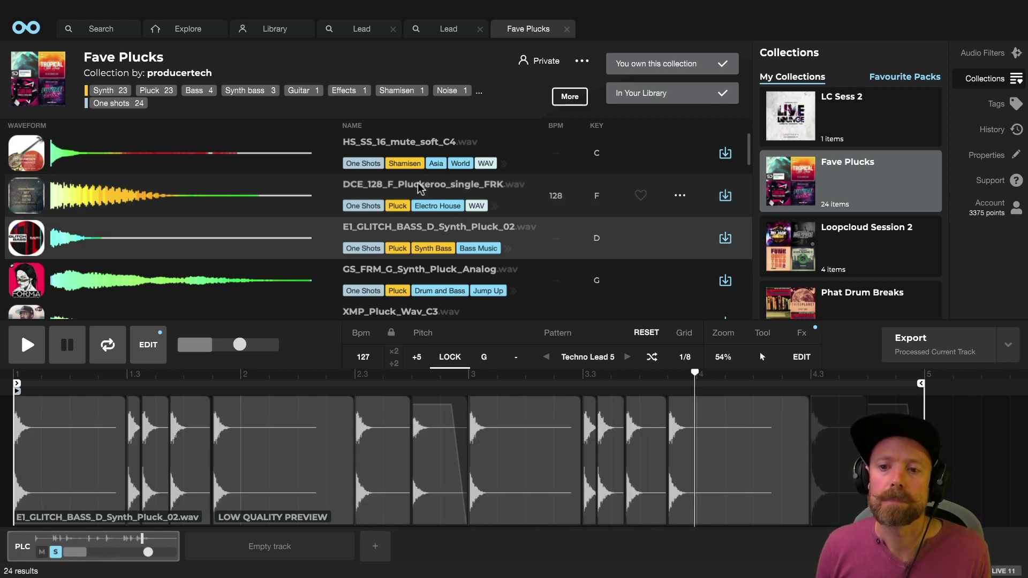
{"action": "key", "text": "Down"}
{"action": "key", "text": "Down"}
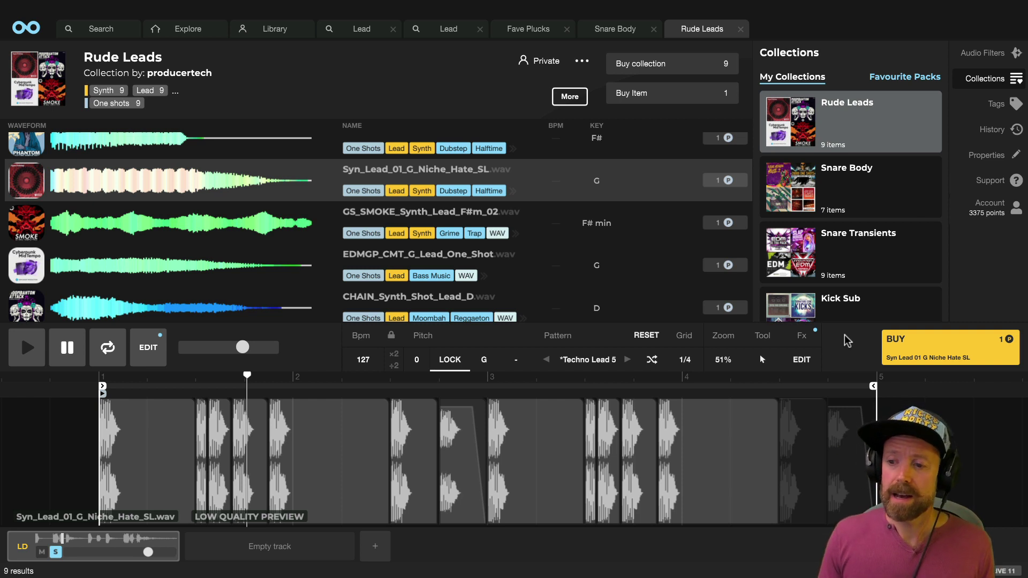
Move the long region just before bar 2 so it starts at 2.2, and shorten it to end at 2.4
{"action": "left_click", "coordinate": [858, 364]}
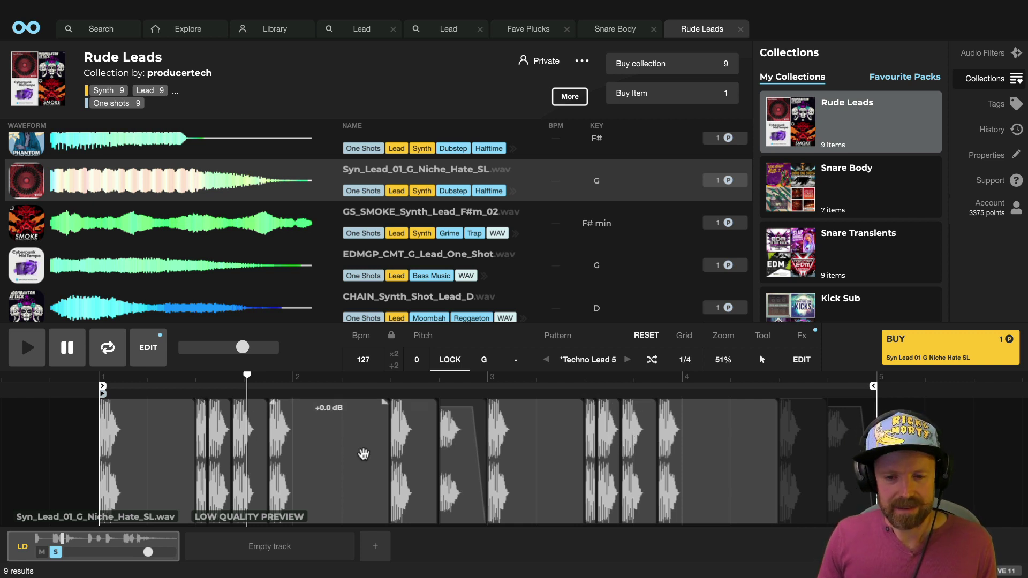
{"action": "left_click", "coordinate": [316, 436]}
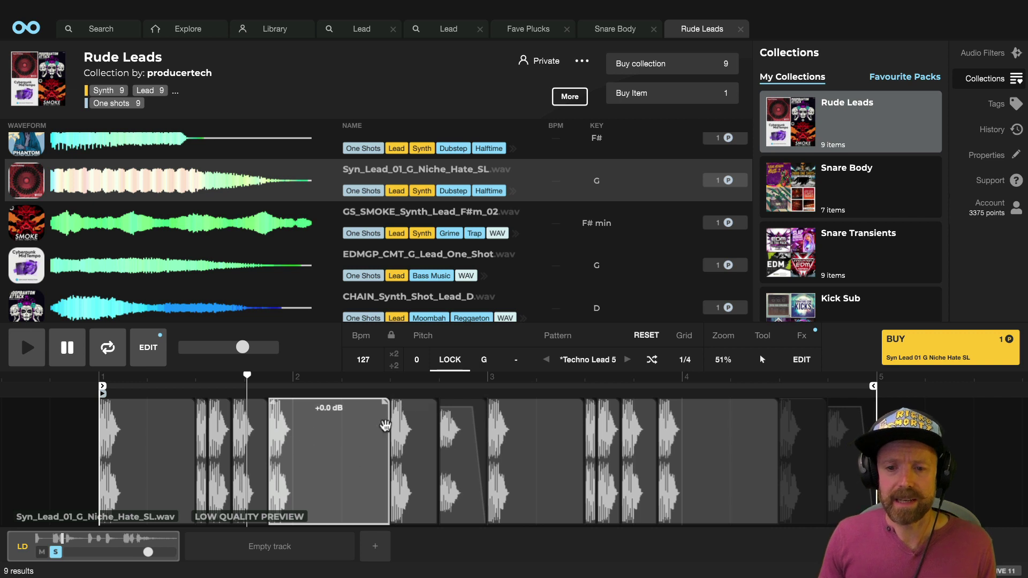
{"action": "left_click_drag", "start_coordinate": [315, 430], "coordinate": [389, 431]}
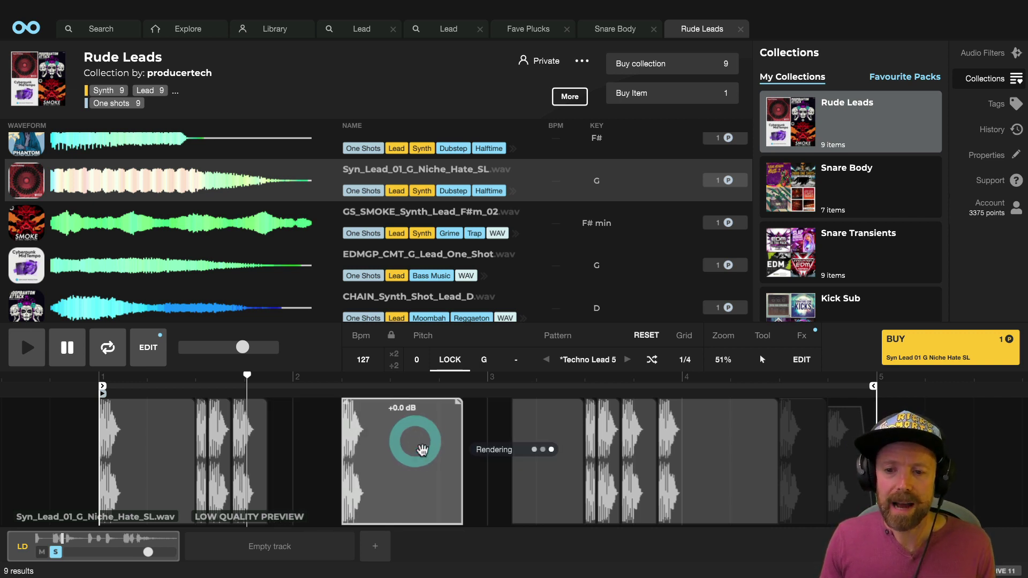
{"action": "left_click_drag", "start_coordinate": [462, 433], "coordinate": [431, 433]}
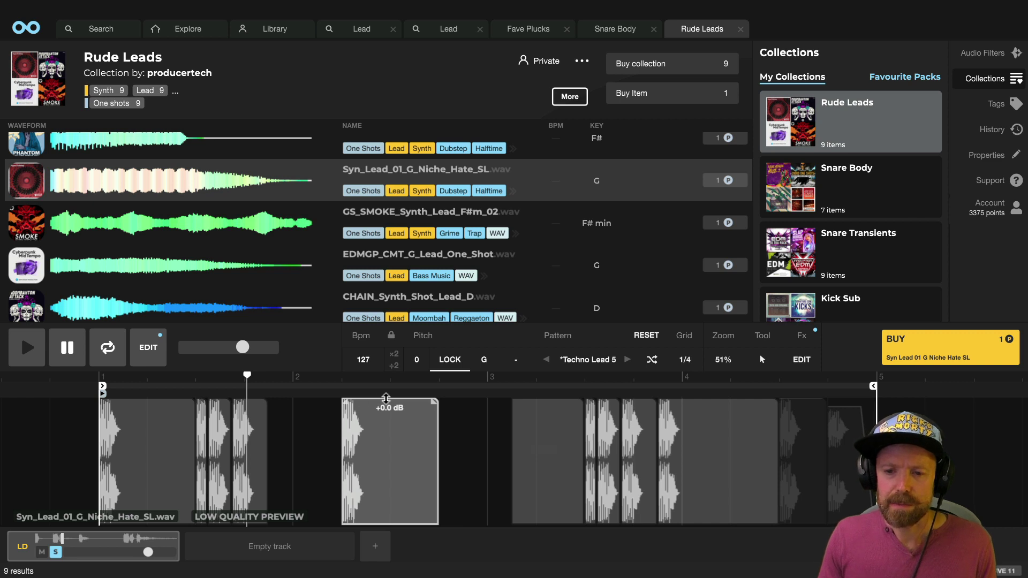
Try a fade-in and a gain cut on the moved region, and try the Pitch tool on it
{"action": "mouse_move", "coordinate": [386, 399]}
{"action": "left_mouse_down"}
{"action": "mouse_move", "coordinate": [385, 431]}
{"action": "mouse_move", "coordinate": [385, 406]}
{"action": "mouse_move", "coordinate": [370, 400]}
{"action": "left_mouse_up"}
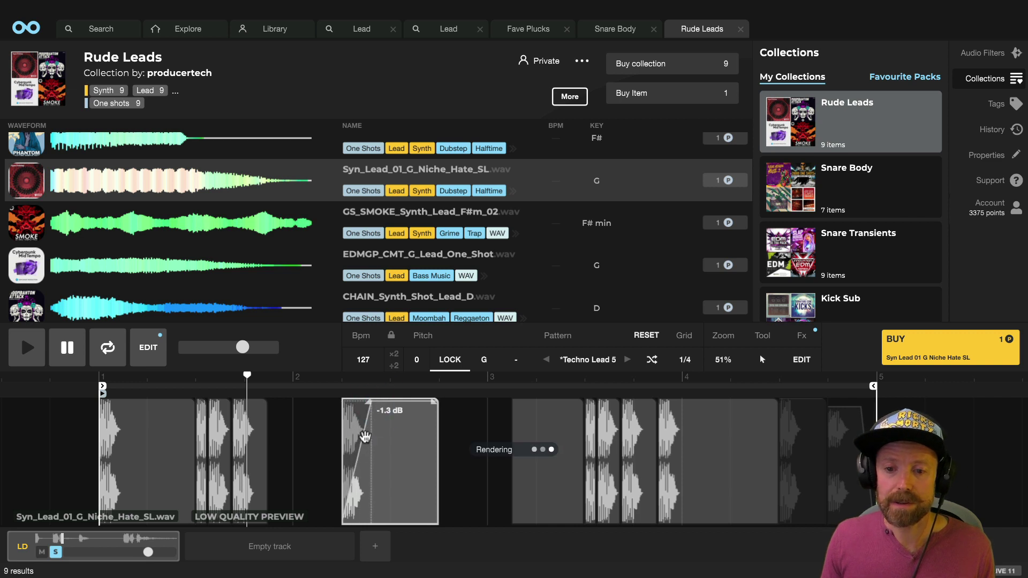
{"action": "left_click_drag", "start_coordinate": [369, 403], "coordinate": [353, 402]}
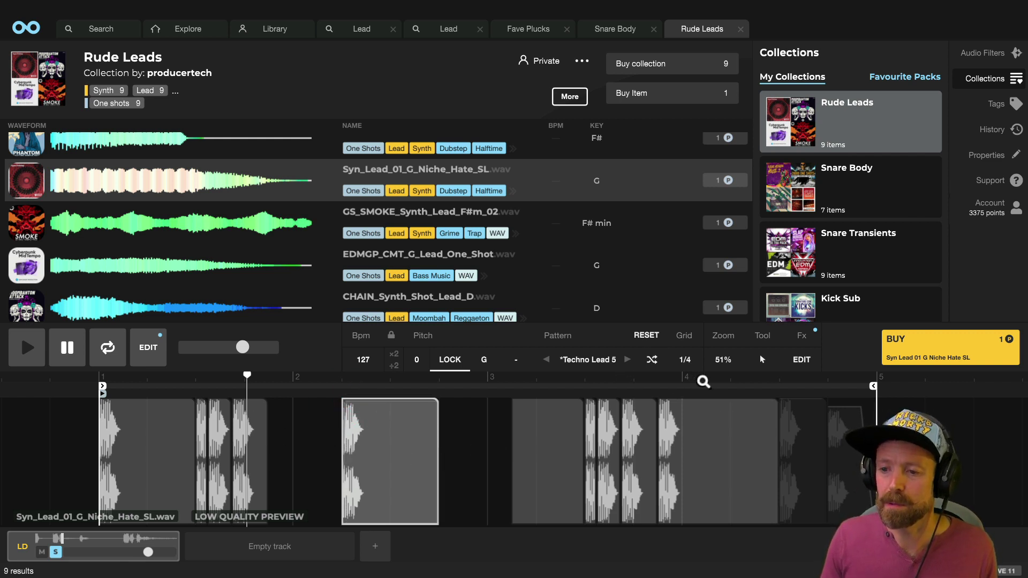
{"action": "left_click", "coordinate": [762, 361]}
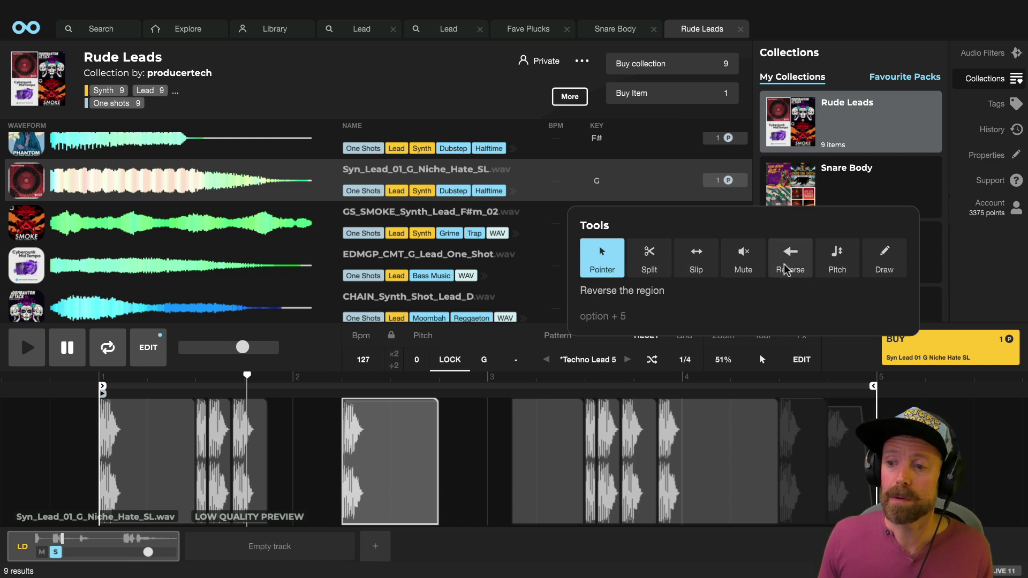
{"action": "left_click", "coordinate": [835, 257]}
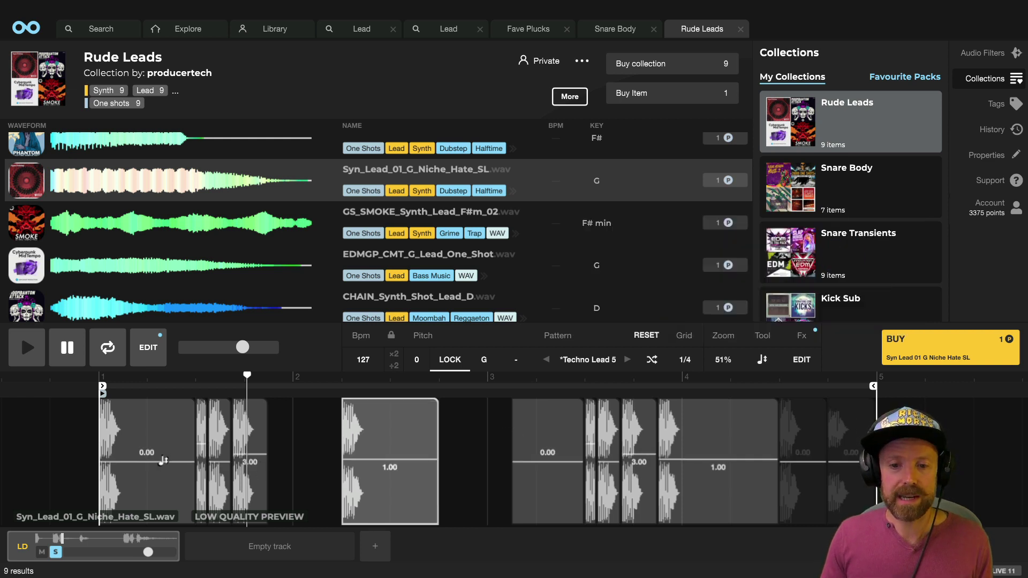
{"action": "left_click_drag", "start_coordinate": [400, 455], "coordinate": [400, 448]}
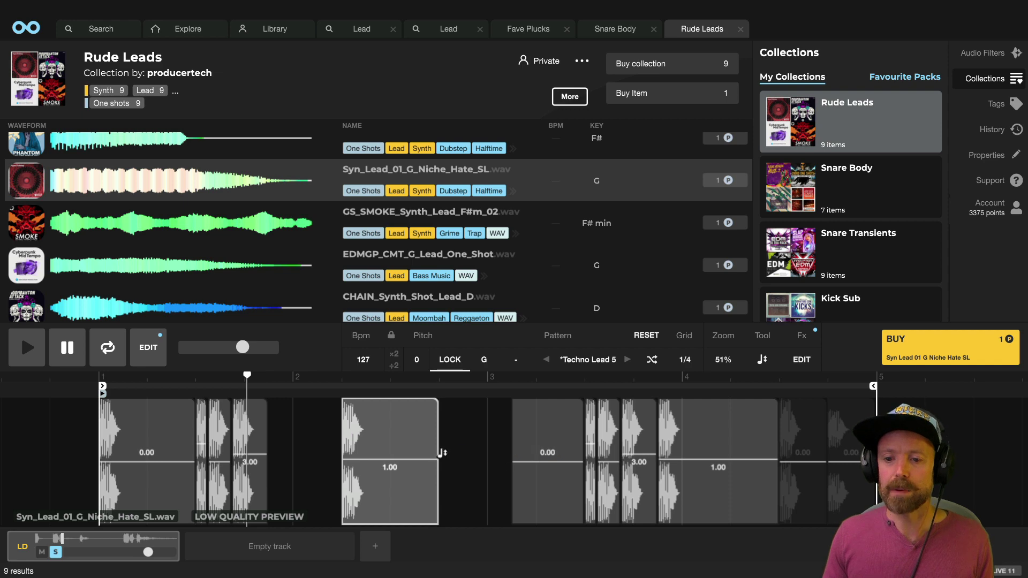
Switch the sample to EDMGP_CMT_G_Lead_One_Shot and shorten the loop to the first bar
{"action": "key", "text": "Down"}
{"action": "key", "text": "Down"}
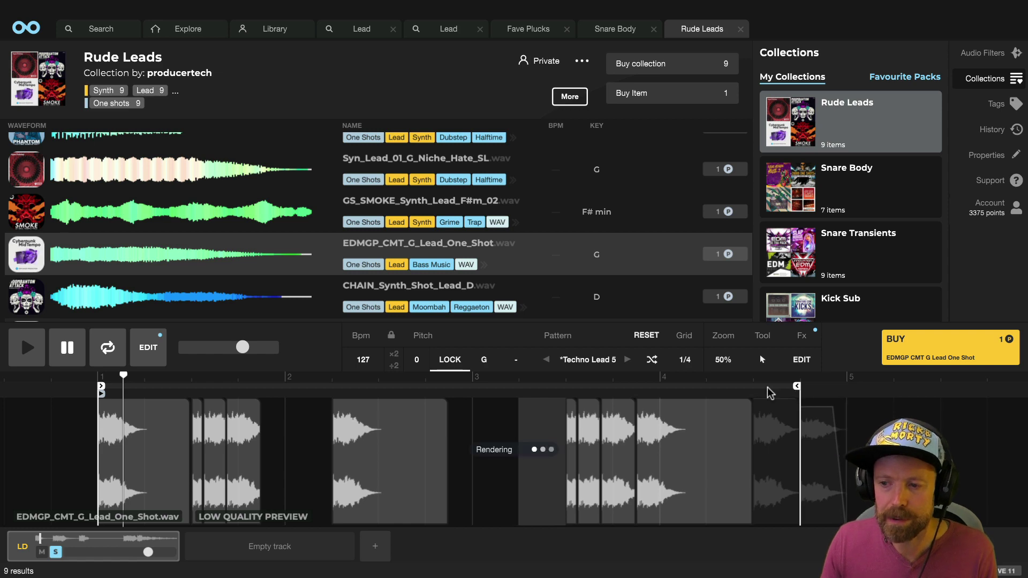
{"action": "mouse_move", "coordinate": [797, 386]}
{"action": "left_mouse_down"}
{"action": "mouse_move", "coordinate": [286, 386]}
{"action": "mouse_move", "coordinate": [351, 431]}
{"action": "mouse_move", "coordinate": [429, 413]}
{"action": "left_mouse_up"}
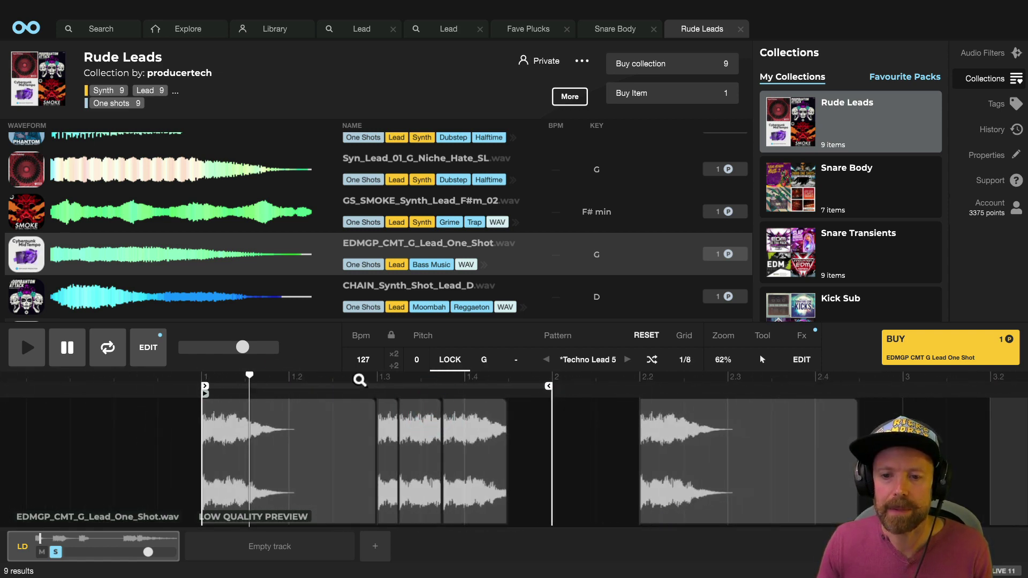
Delete the three short regions that follow the first region within bar 1
{"action": "left_click_drag", "start_coordinate": [360, 380], "coordinate": [360, 412]}
{"action": "left_click", "coordinate": [529, 420]}
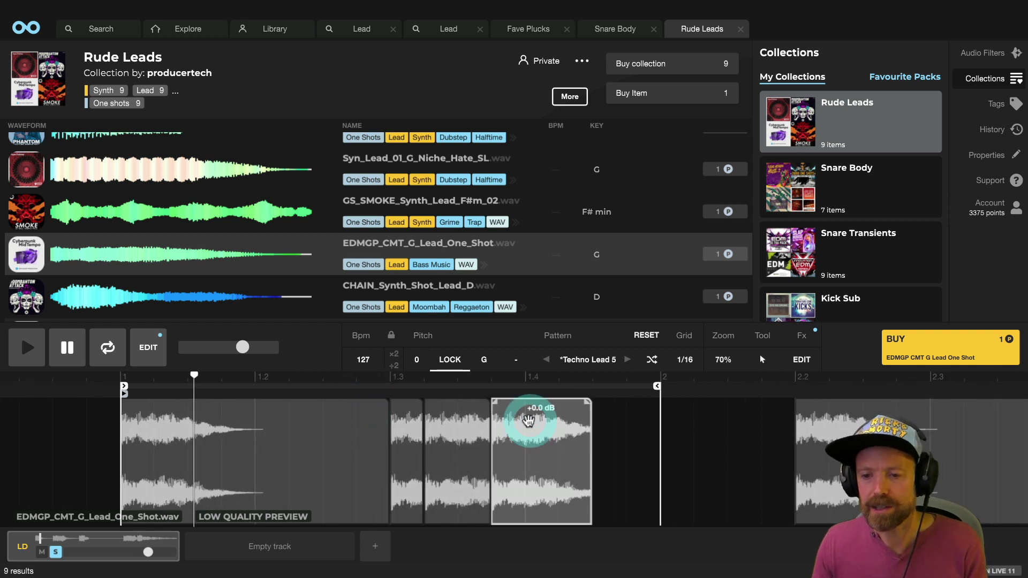
{"action": "key", "text": "Delete"}
{"action": "left_click_drag", "start_coordinate": [448, 436], "coordinate": [554, 432]}
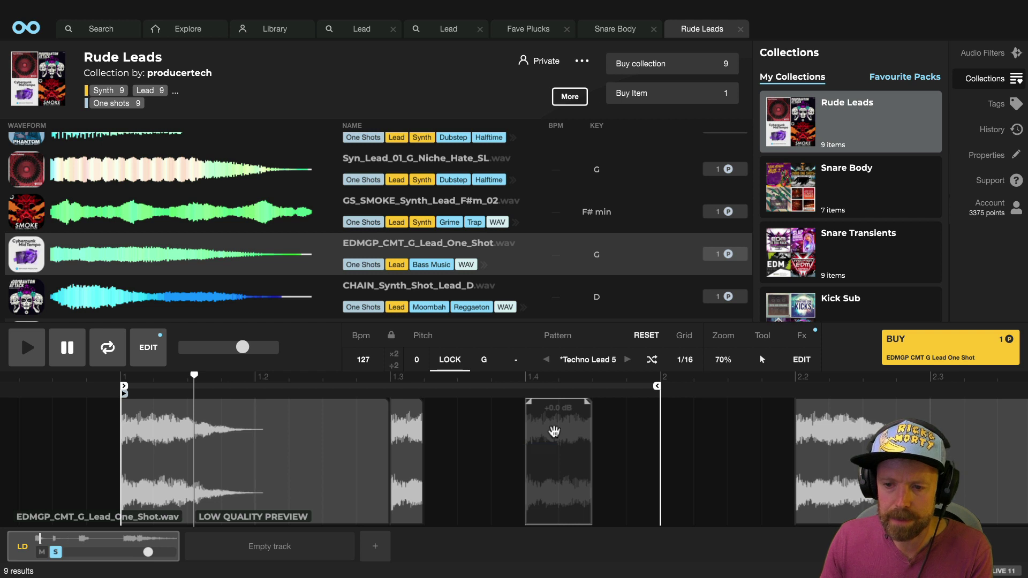
{"action": "left_click", "coordinate": [554, 432]}
{"action": "key", "text": "Delete"}
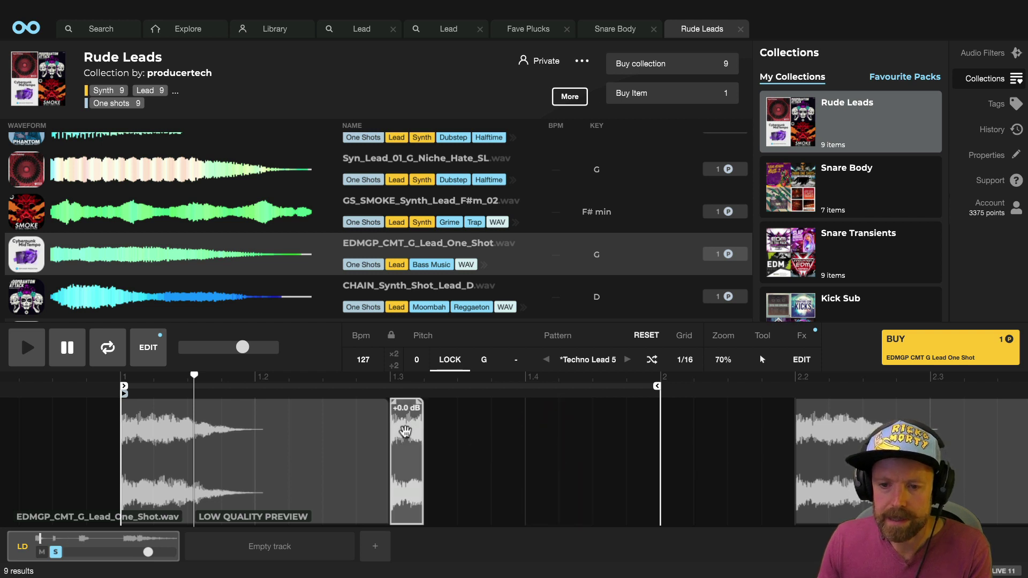
{"action": "left_click", "coordinate": [406, 432]}
{"action": "key", "text": "Delete"}
Shorten the first region to half a beat, duplicate it, and place the copy at beat 1.2
{"action": "left_click_drag", "start_coordinate": [343, 442], "coordinate": [195, 438]}
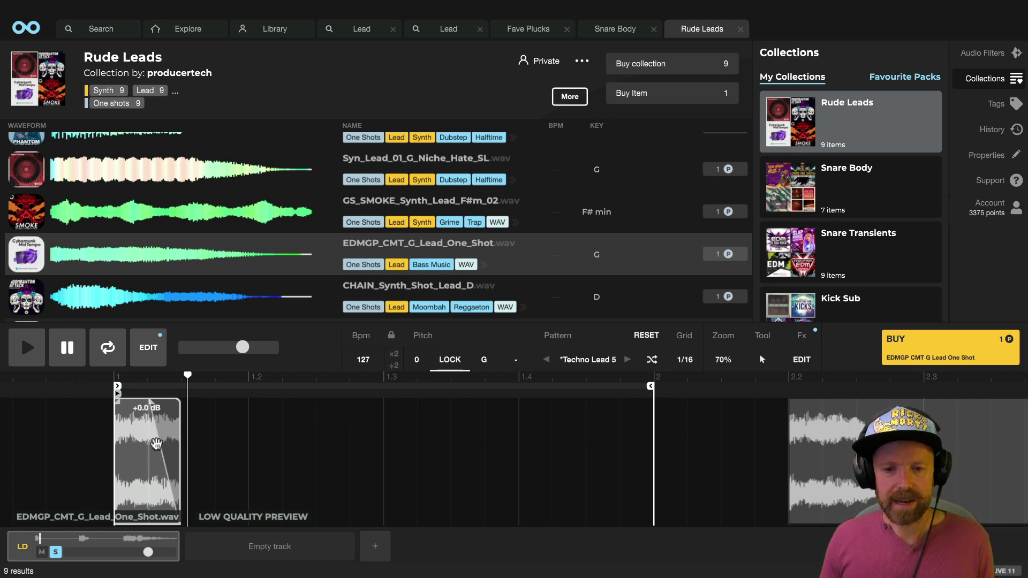
{"action": "right_click", "coordinate": [133, 440]}
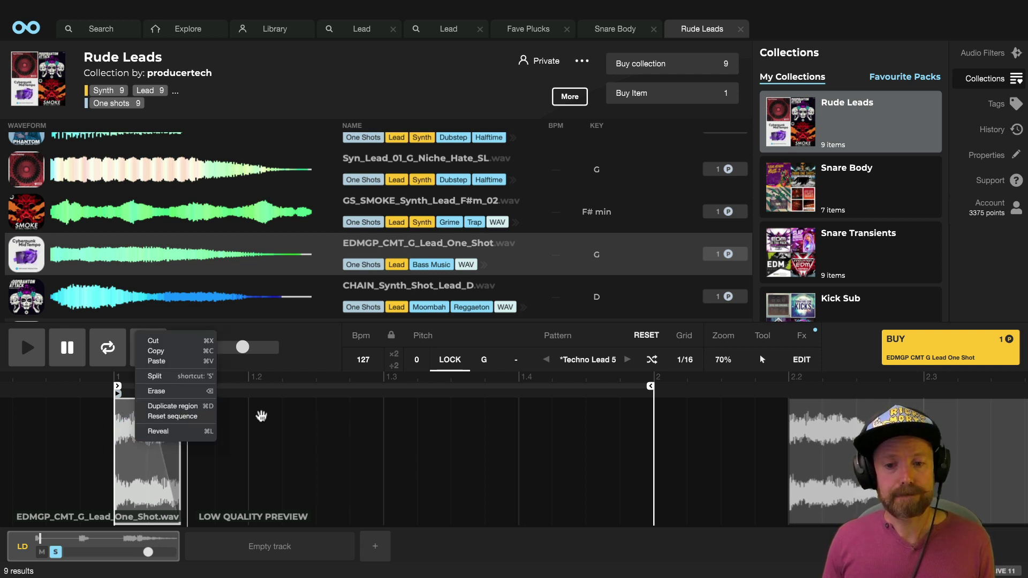
{"action": "left_click", "coordinate": [206, 408]}
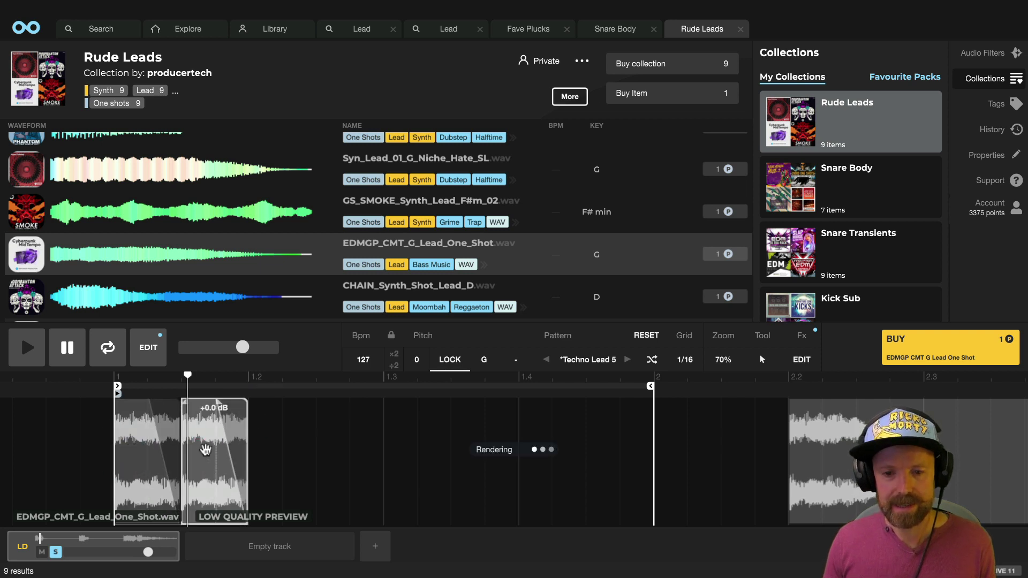
{"action": "left_click_drag", "start_coordinate": [202, 448], "coordinate": [279, 447]}
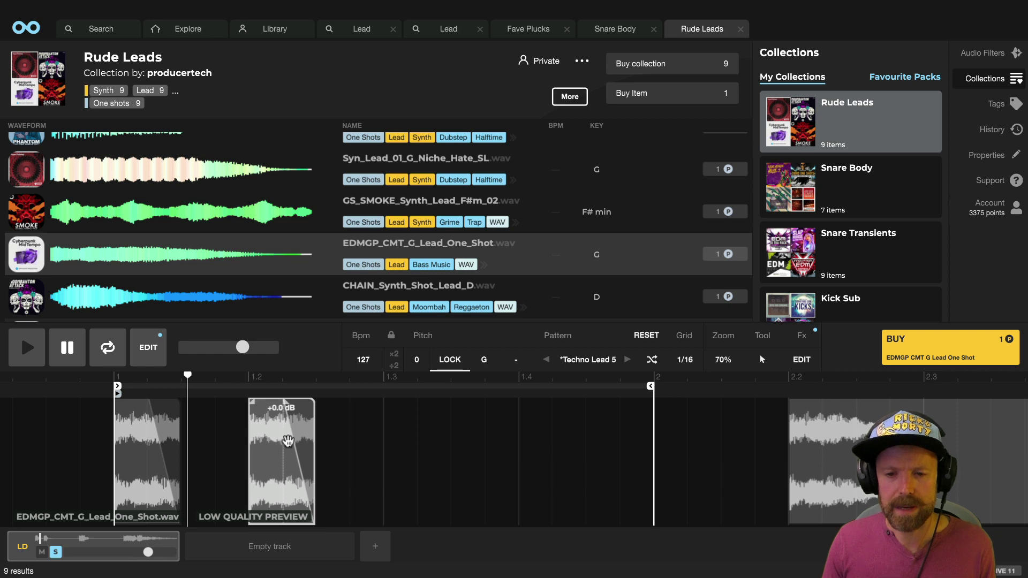
Try a further duplicate at beat 1.3, undo it, and move the second region to one sixteenth after beat 1.2
{"action": "key", "text": "ctrl+d"}
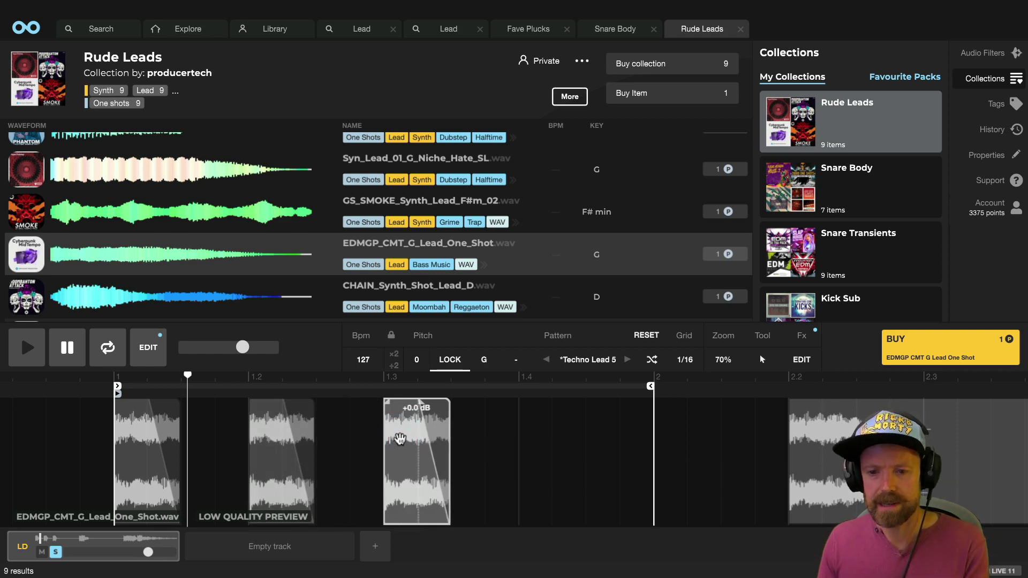
{"action": "key", "text": "ctrl+z"}
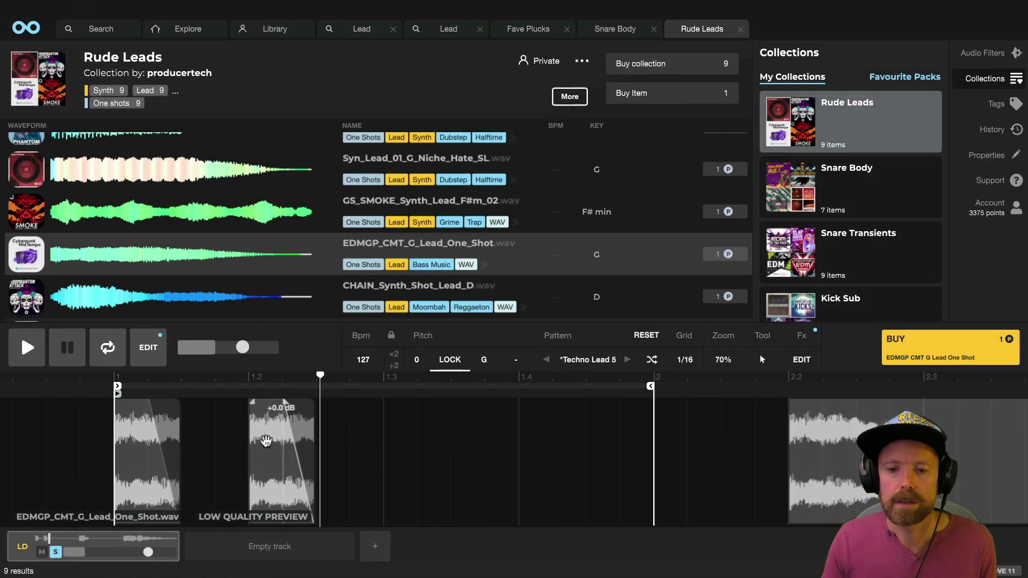
{"action": "left_click_drag", "start_coordinate": [261, 438], "coordinate": [376, 436]}
Duplicate the second region to one sixteenth before beat 1.4 and resize the copy to three sixteenths
{"action": "scroll", "coordinate": [219, 395], "scroll_direction": "up", "scroll_amount": 2}
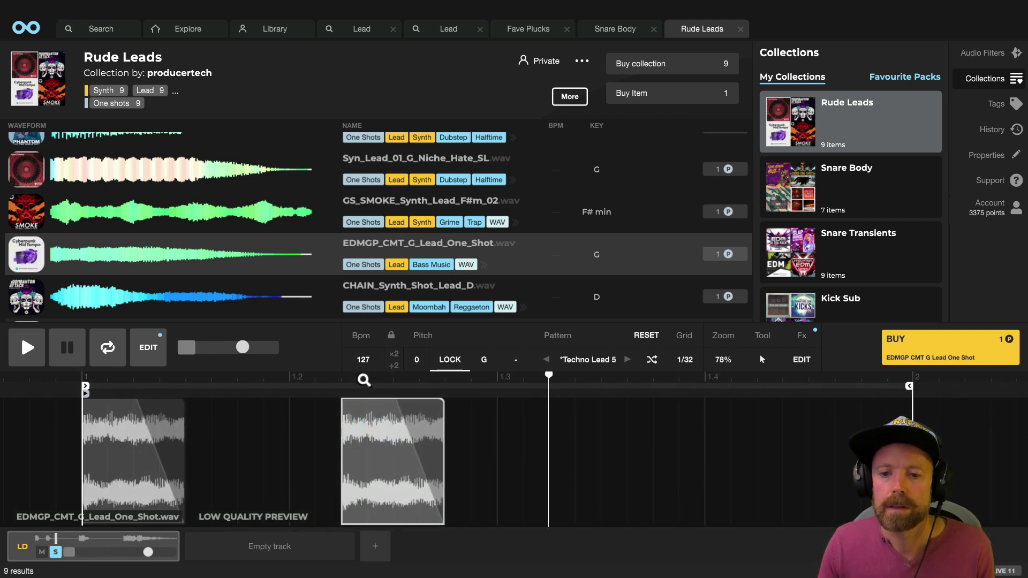
{"action": "scroll", "coordinate": [362, 352], "scroll_direction": "down", "scroll_amount": 2}
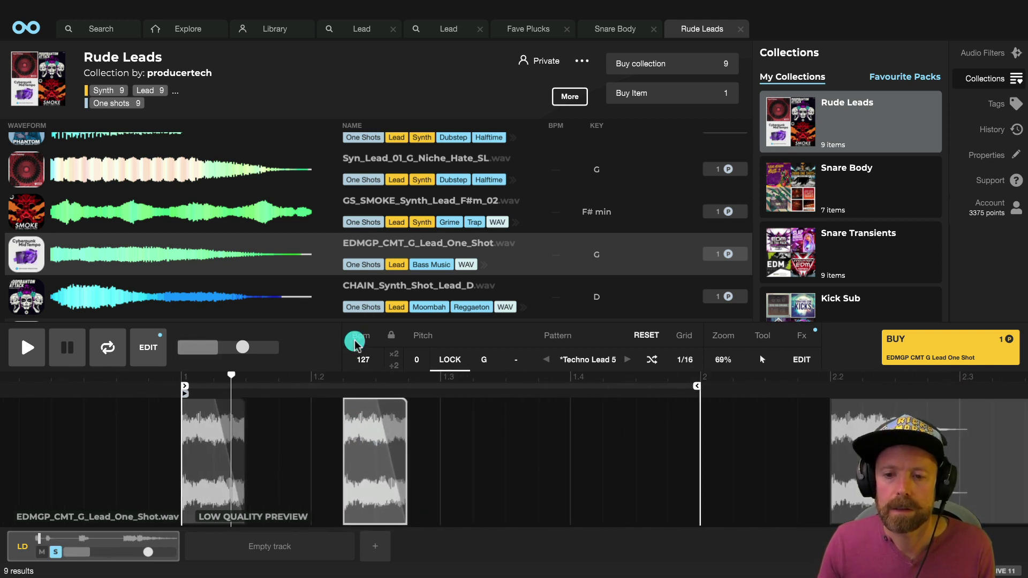
{"action": "left_click", "coordinate": [360, 439]}
{"action": "left_click_drag", "start_coordinate": [360, 438], "coordinate": [562, 441]}
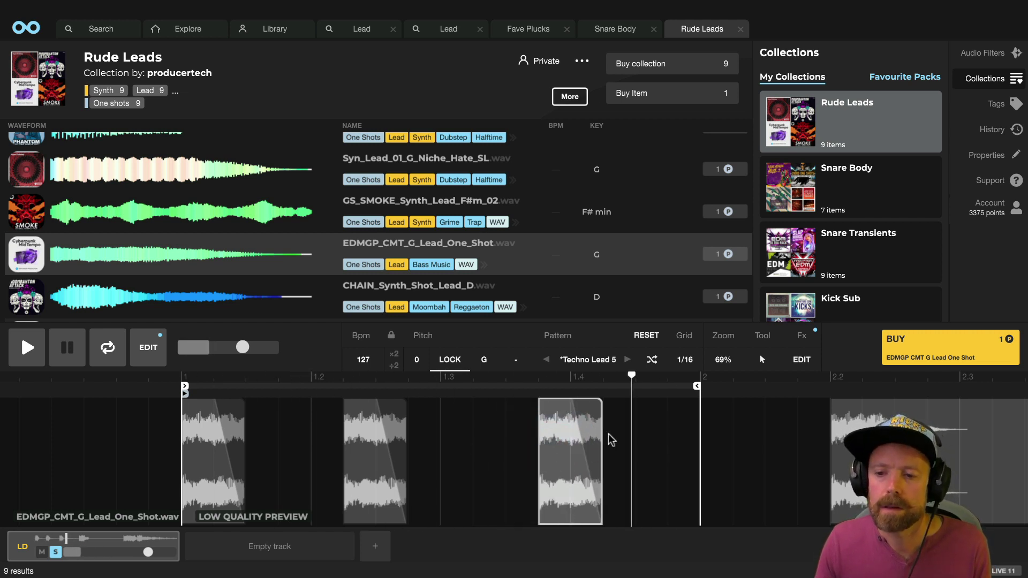
{"action": "left_click_drag", "start_coordinate": [603, 434], "coordinate": [697, 434]}
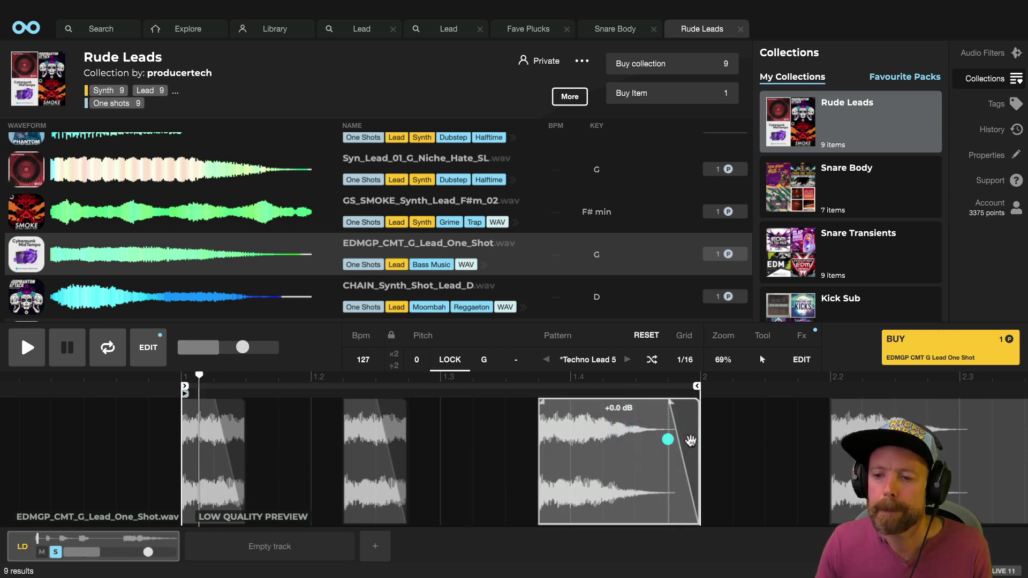
{"action": "left_click_drag", "start_coordinate": [699, 436], "coordinate": [674, 443]}
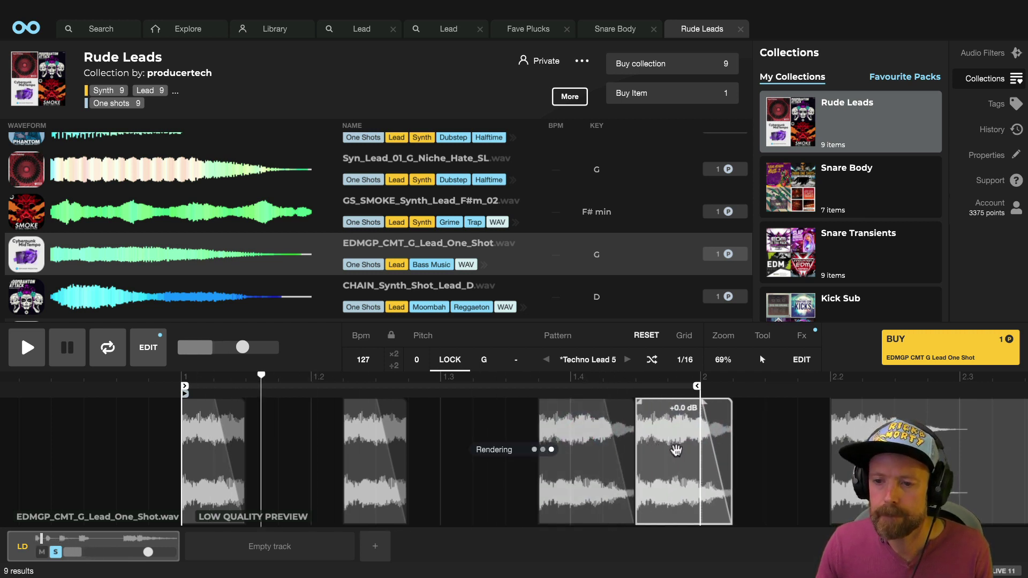
Follow the third region with a copy that has a long fade-in, and add a quieter one-sixteenth copy after the second region
{"action": "left_click_drag", "start_coordinate": [638, 402], "coordinate": [697, 401]}
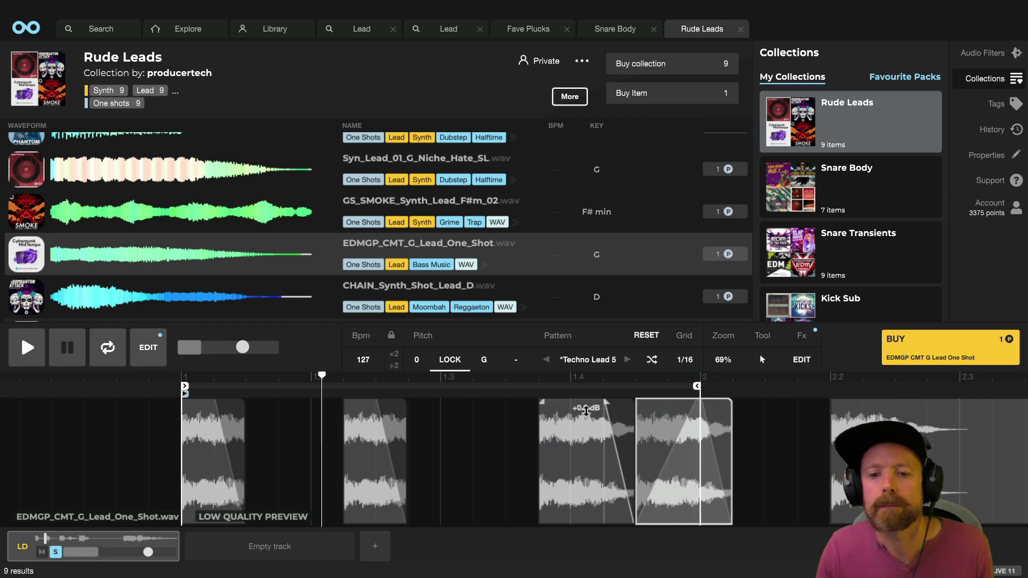
{"action": "left_click_drag", "start_coordinate": [359, 436], "coordinate": [440, 436]}
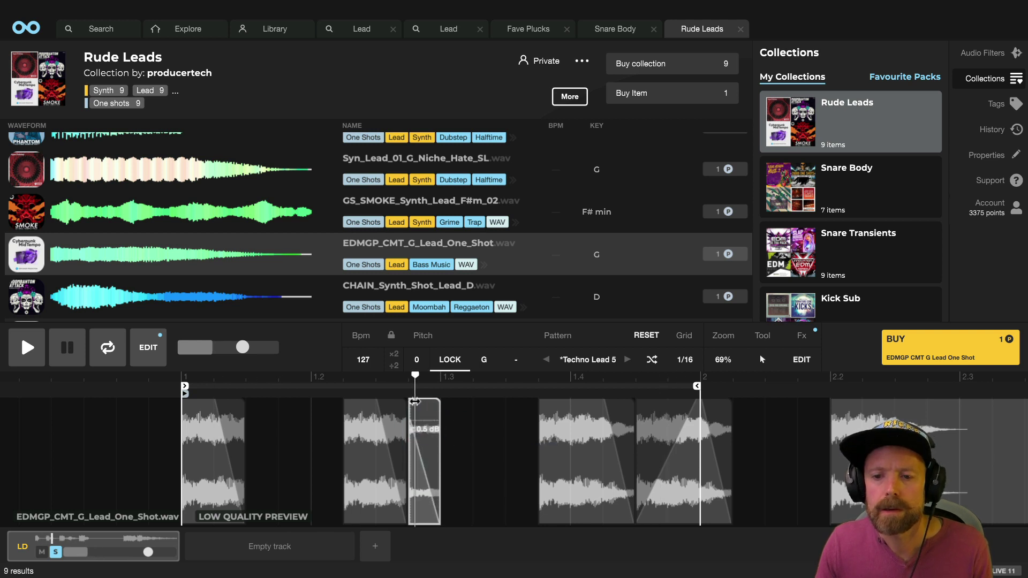
{"action": "left_click_drag", "start_coordinate": [417, 399], "coordinate": [416, 403]}
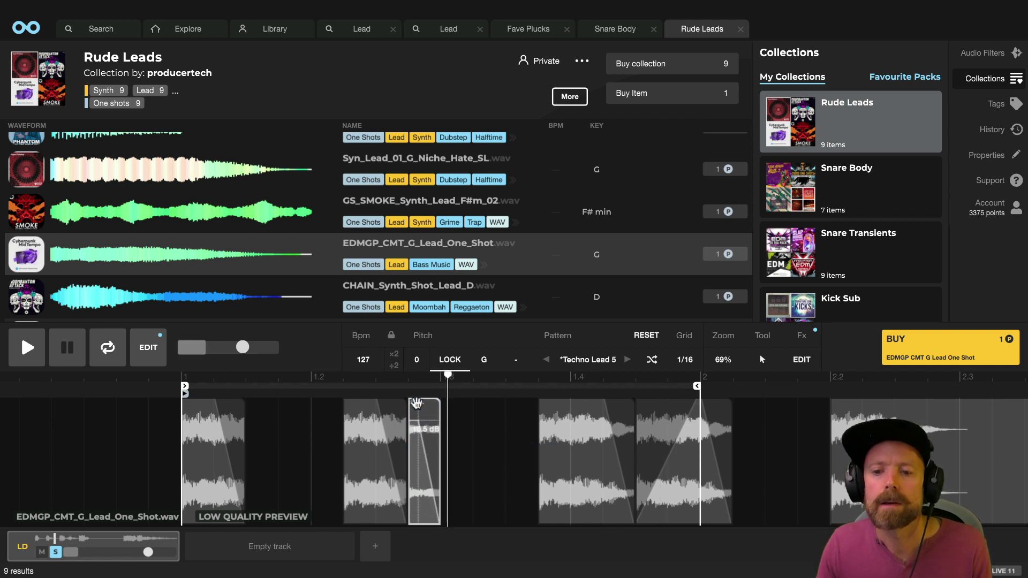
Audition GS_SMOKE_Synth_Lead_F#m_02 in the new pattern, and switch the sample to Syn_Lead_01_G_Niche_Hate_SL
{"action": "left_click", "coordinate": [392, 202]}
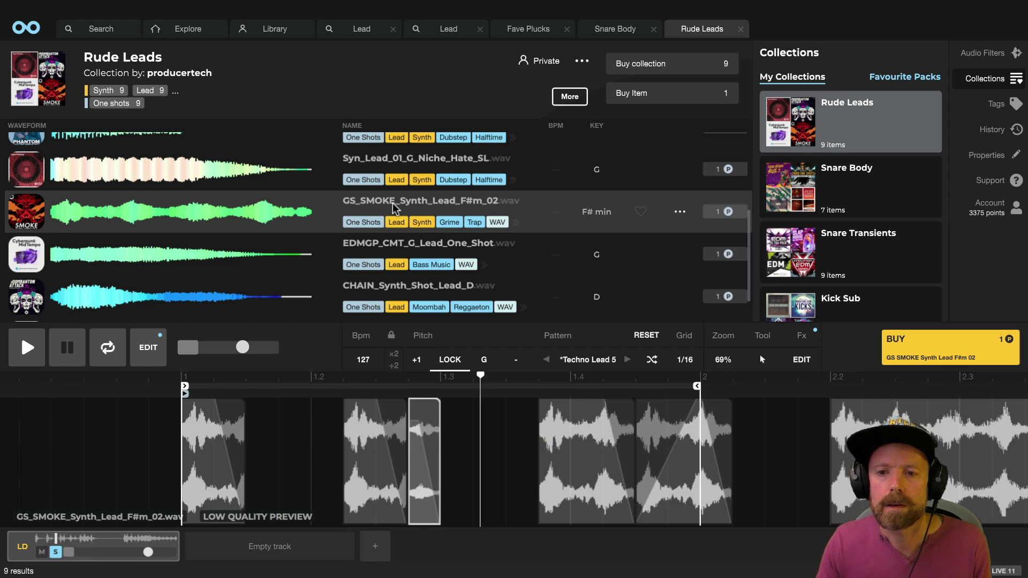
{"action": "left_click", "coordinate": [392, 158]}
{"action": "scroll", "coordinate": [390, 164], "scroll_direction": "up", "scroll_amount": 1}
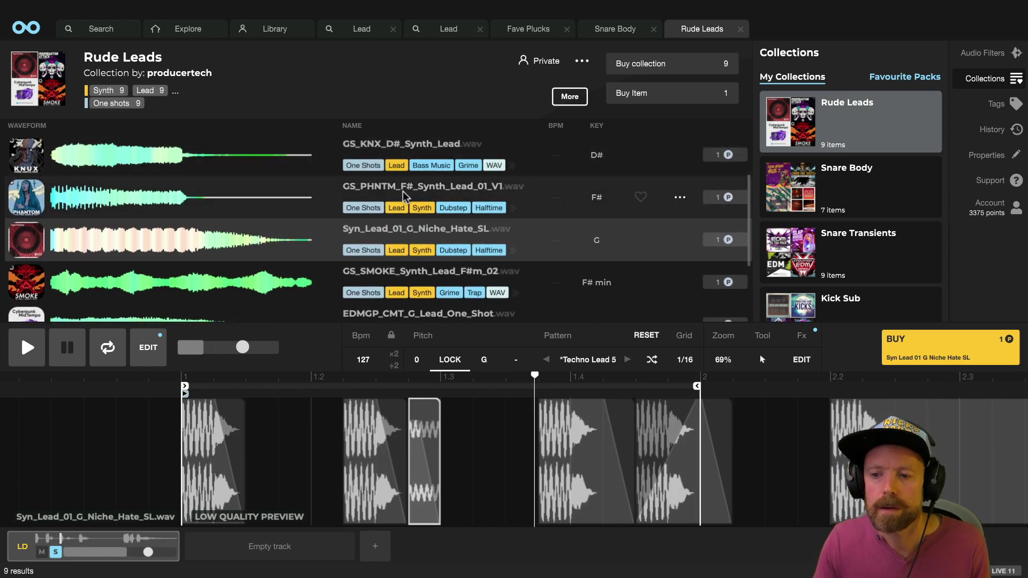
Duplicate the three-sixteenth region that starts just before beat 1.4 and place the copy at beat 1.3
{"action": "mouse_move", "coordinate": [658, 416]}
{"action": "left_click", "coordinate": [668, 444]}
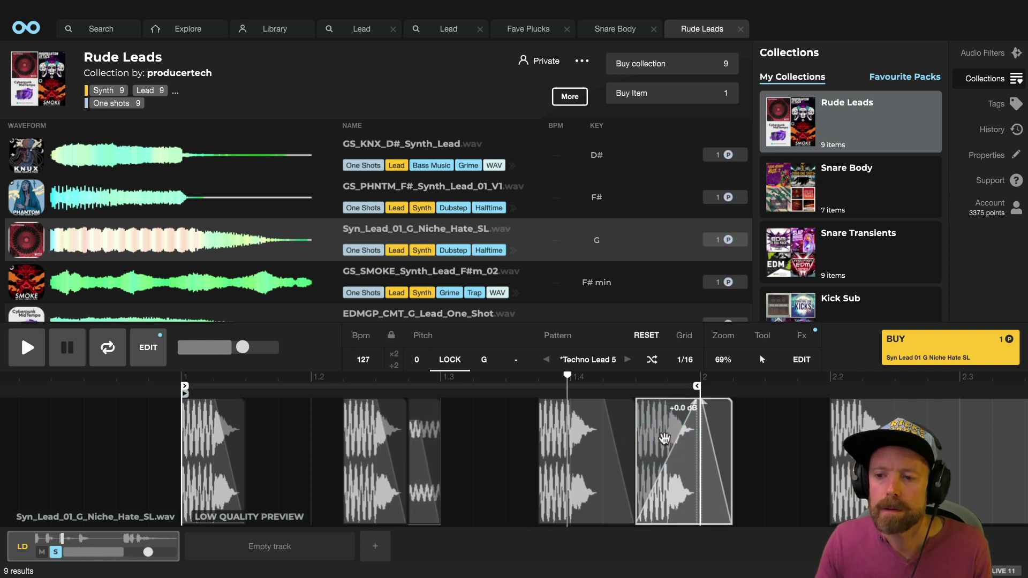
{"action": "left_click", "coordinate": [200, 450]}
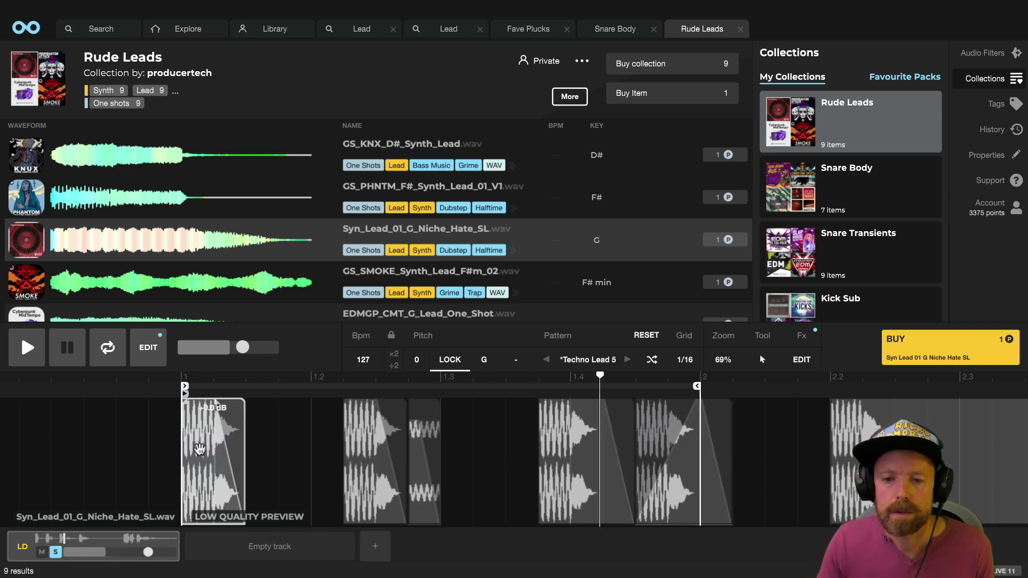
{"action": "mouse_move", "coordinate": [569, 443]}
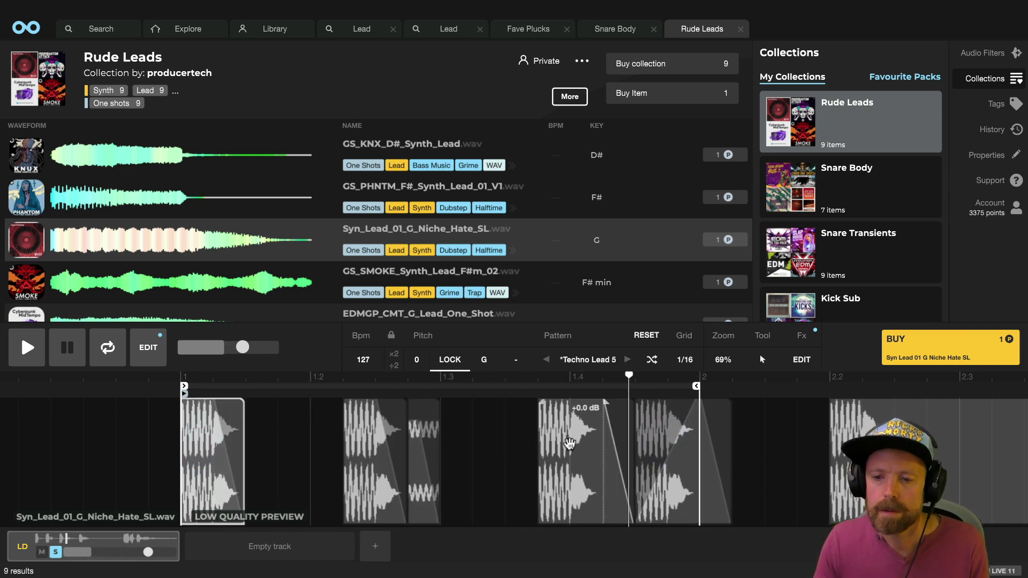
{"action": "left_click_drag", "start_coordinate": [568, 443], "coordinate": [482, 447]}
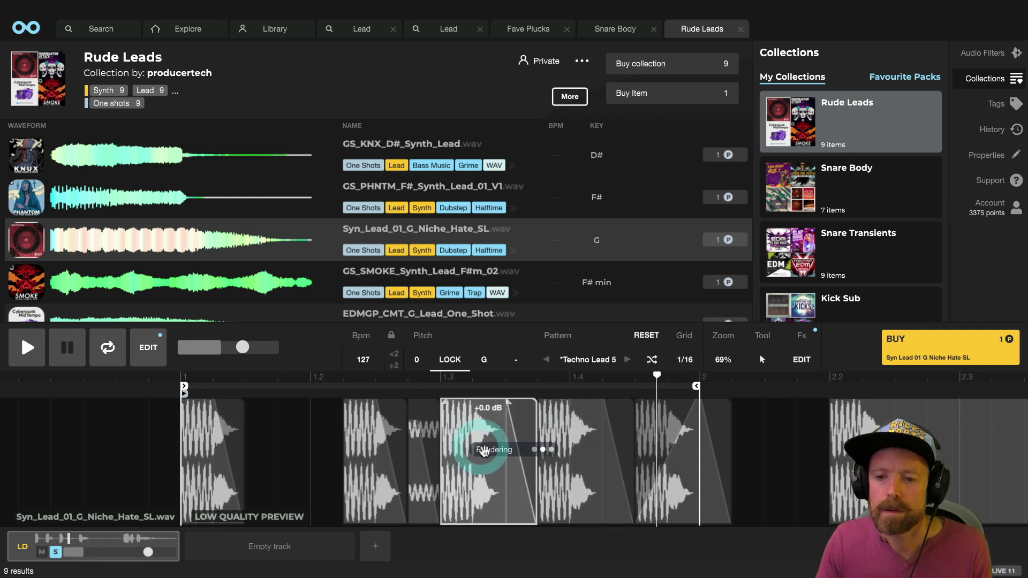
Reverse the region at beat 1.3 and lower its gain to about -3.6 dB
{"action": "left_click", "coordinate": [766, 361]}
{"action": "left_click", "coordinate": [789, 260]}
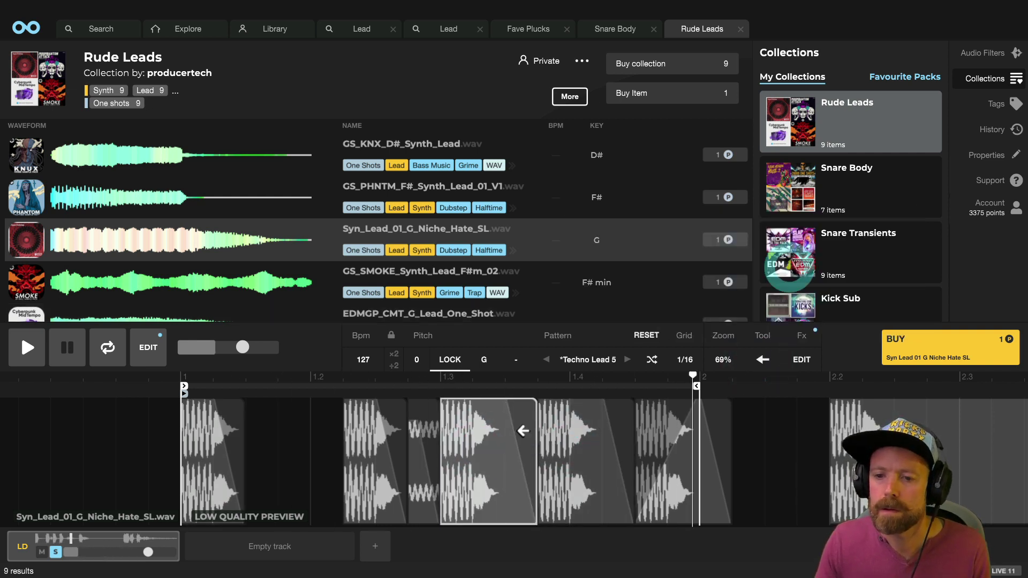
{"action": "left_click", "coordinate": [478, 443]}
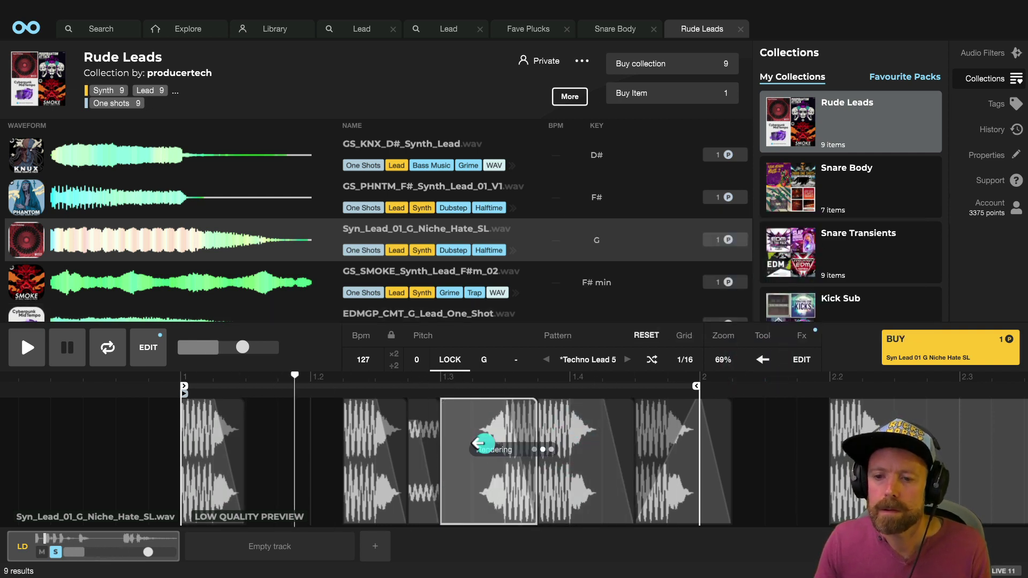
{"action": "left_click", "coordinate": [762, 359]}
{"action": "left_click", "coordinate": [601, 254]}
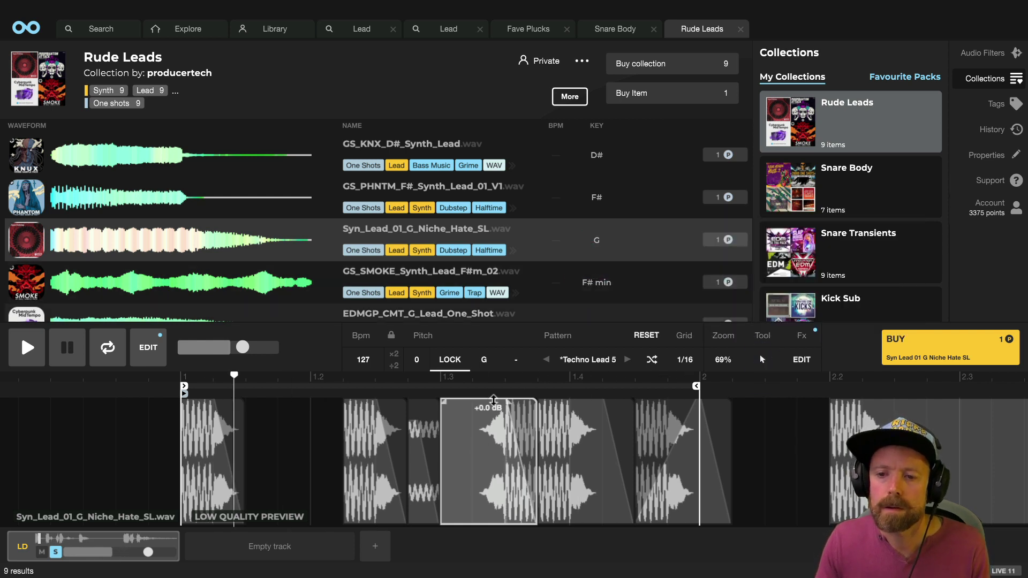
{"action": "left_click_drag", "start_coordinate": [494, 399], "coordinate": [494, 423]}
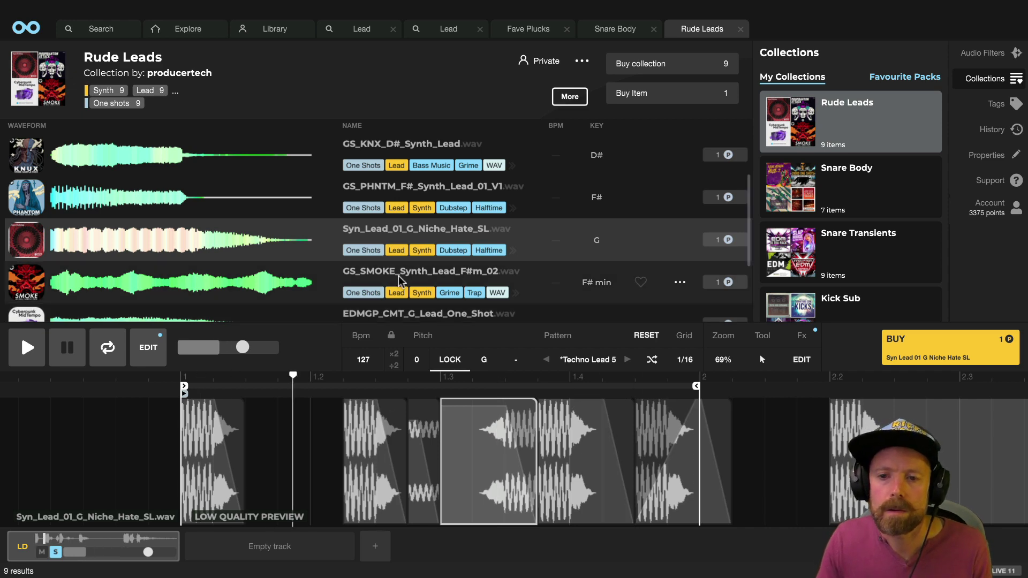
Audition the phantom F#, KNX D# and SB_LEAD_HIT_008_Db leads in the pattern, and switch the sample to Syn_Lead_04_G_Niche_Hate_SL
{"action": "left_click", "coordinate": [424, 212]}
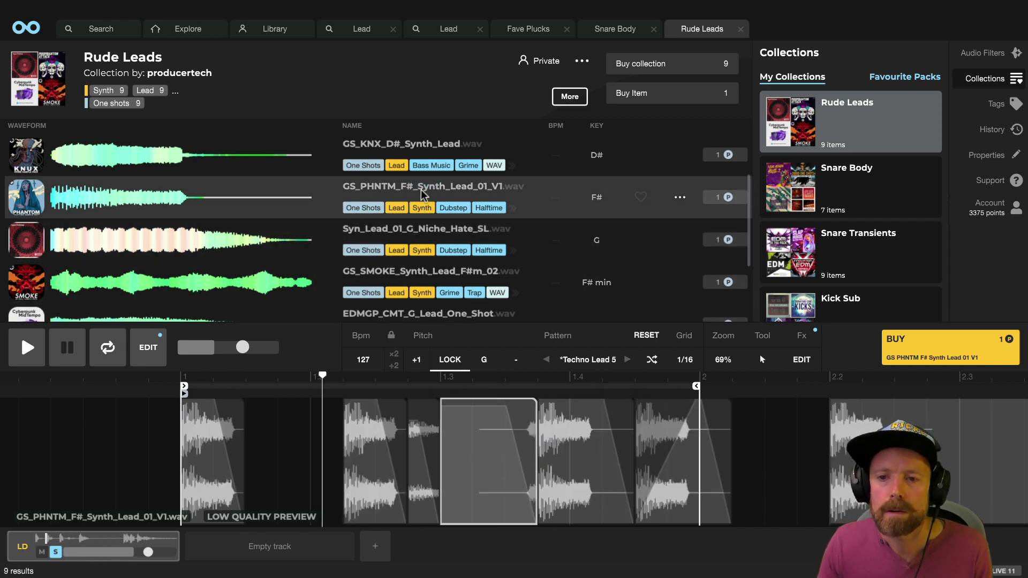
{"action": "scroll", "coordinate": [422, 198], "scroll_direction": "up", "scroll_amount": 1}
{"action": "left_click", "coordinate": [401, 179]}
{"action": "scroll", "coordinate": [388, 185], "scroll_direction": "up", "scroll_amount": 1}
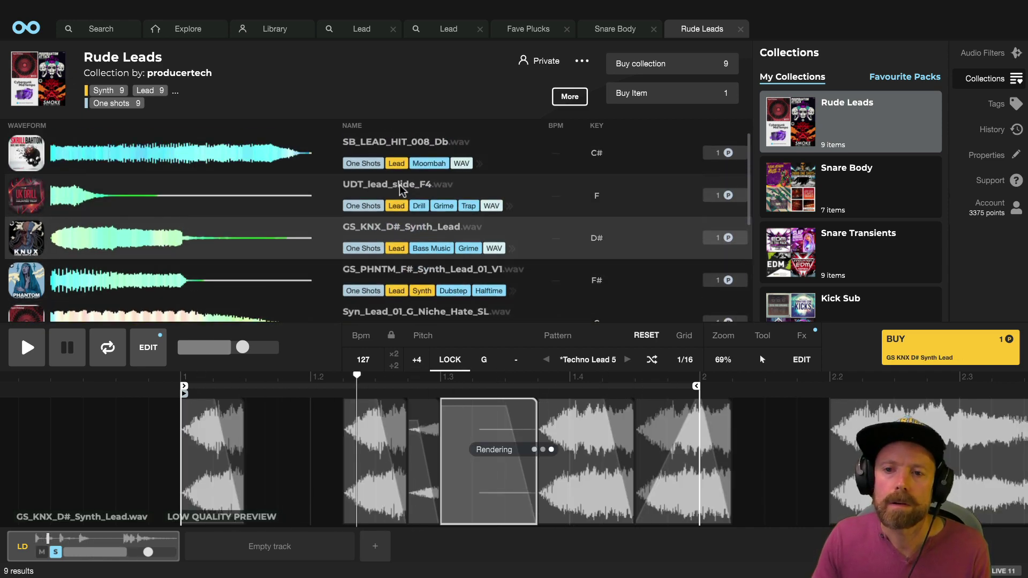
{"action": "left_click", "coordinate": [384, 148]}
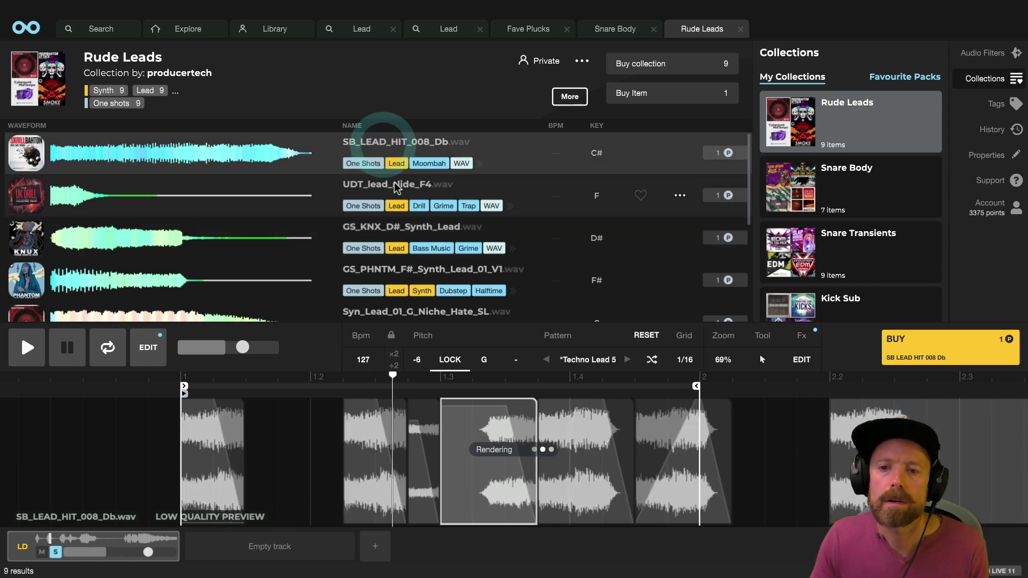
{"action": "scroll", "coordinate": [399, 201], "scroll_direction": "down", "scroll_amount": 3}
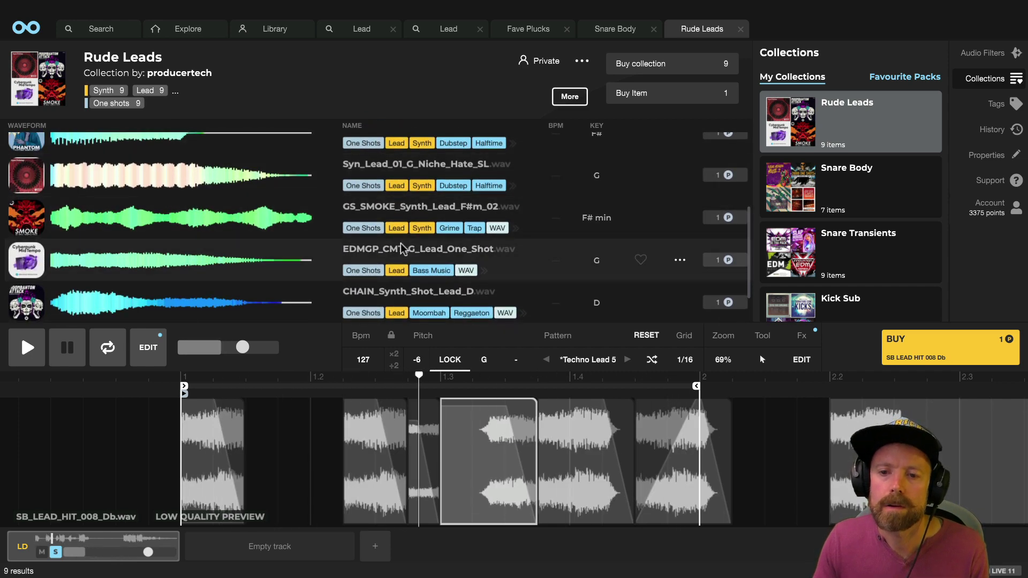
{"action": "scroll", "coordinate": [398, 224], "scroll_direction": "down", "scroll_amount": 1}
{"action": "left_click", "coordinate": [399, 287]}
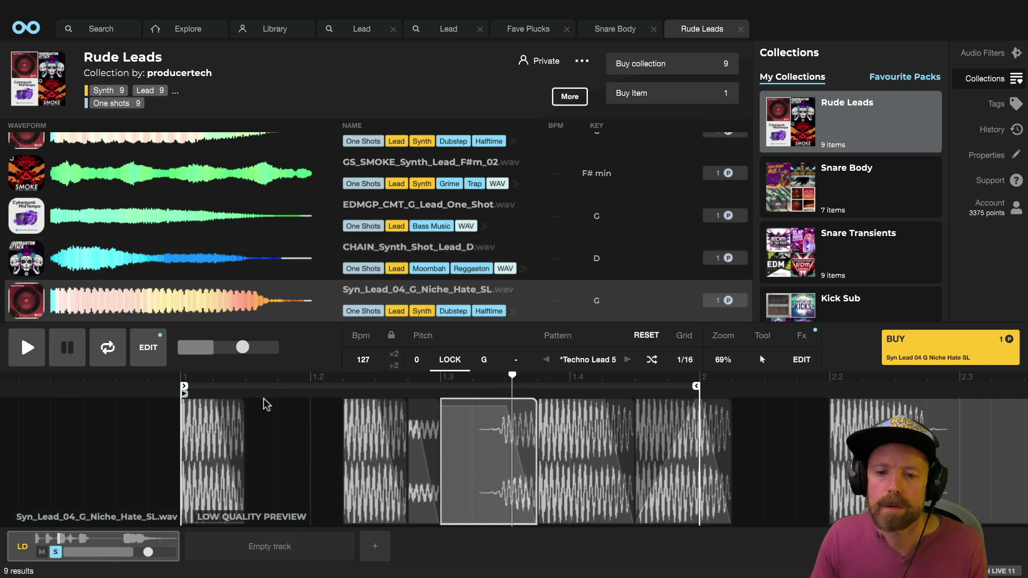
Lower the gain of the first region, the reversed region at beat 1.3 and the region directly following it
{"action": "left_click", "coordinate": [204, 399]}
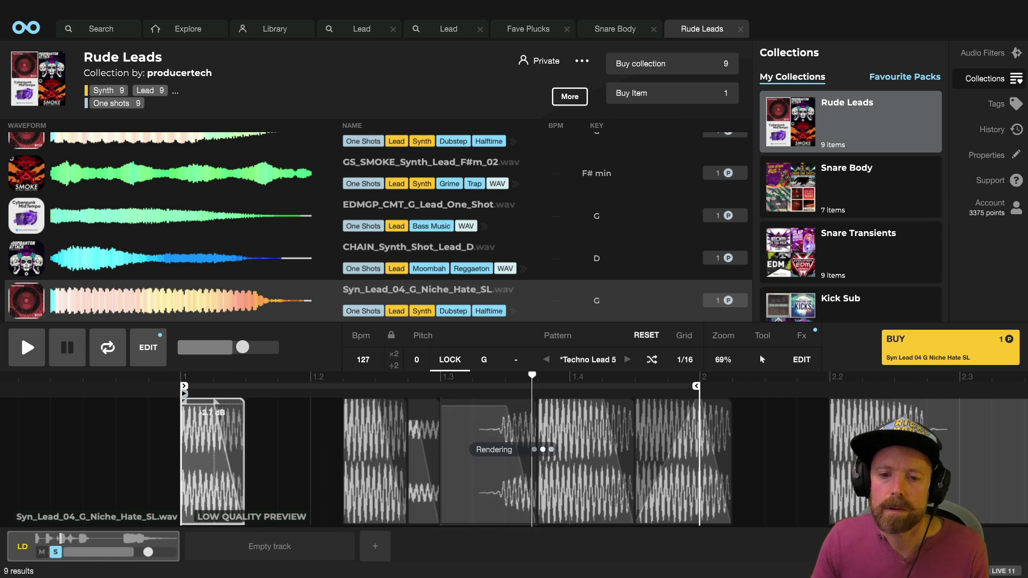
{"action": "mouse_move", "coordinate": [586, 412]}
{"action": "left_mouse_down"}
{"action": "mouse_move", "coordinate": [586, 420]}
{"action": "mouse_move", "coordinate": [568, 411]}
{"action": "left_mouse_up"}
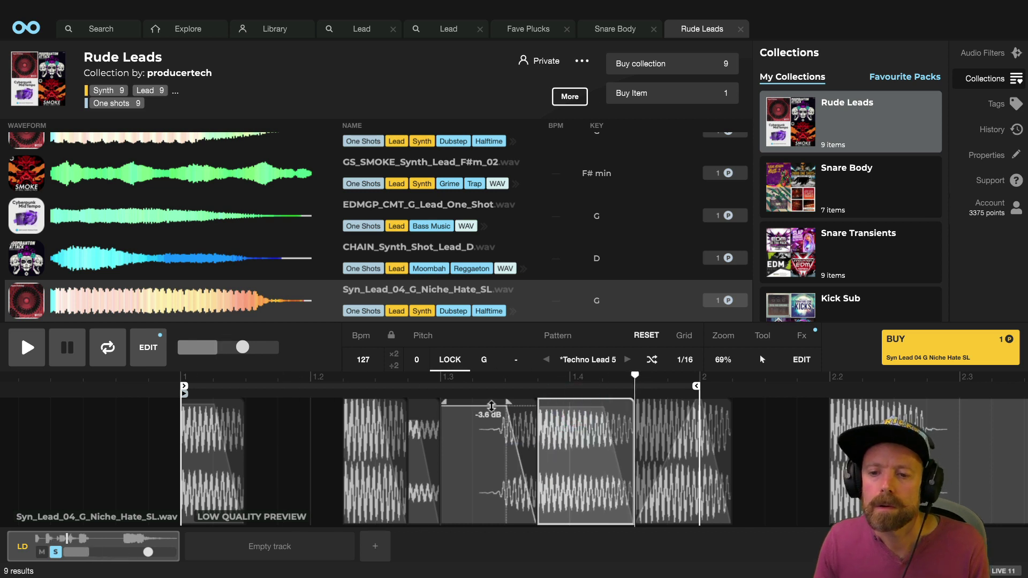
{"action": "left_click_drag", "start_coordinate": [489, 412], "coordinate": [489, 415]}
{"action": "left_click", "coordinate": [586, 460]}
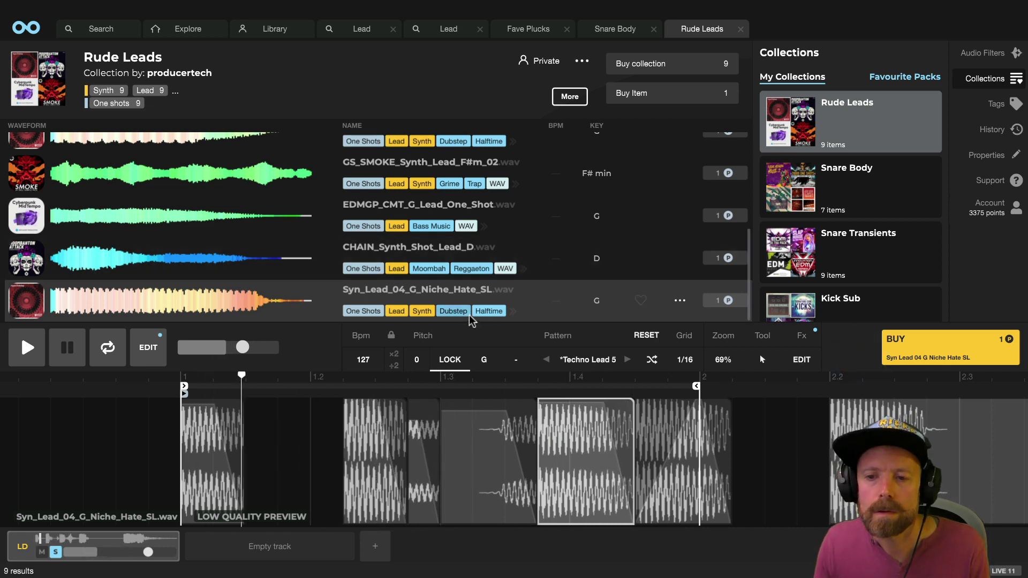
Stop playback, check the drums and bass arrangement in Ableton Live, and return to Loopcloud
{"action": "key", "text": "space"}
{"action": "key", "text": "super+Tab"}
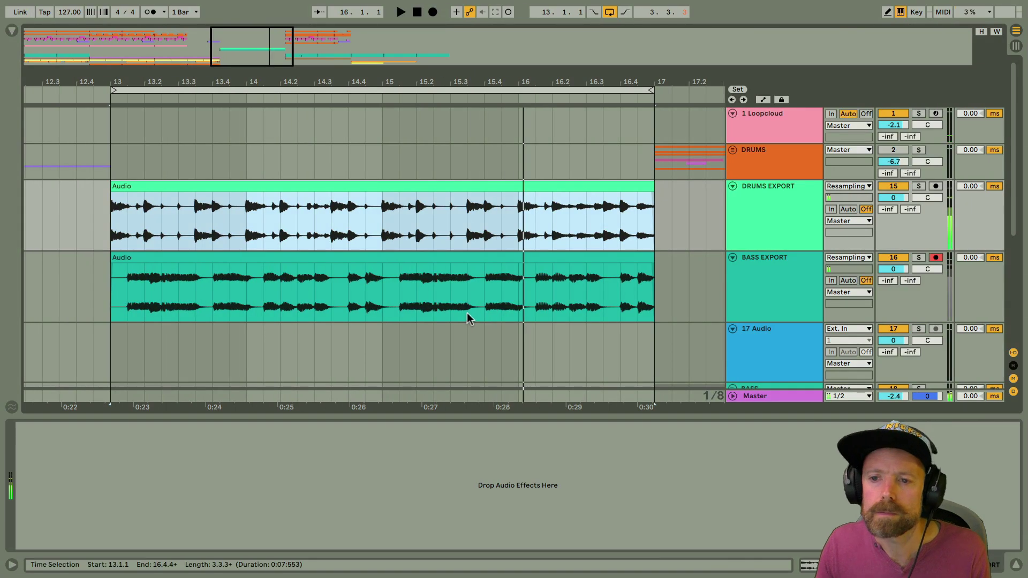
{"action": "key", "text": "super+Tab"}
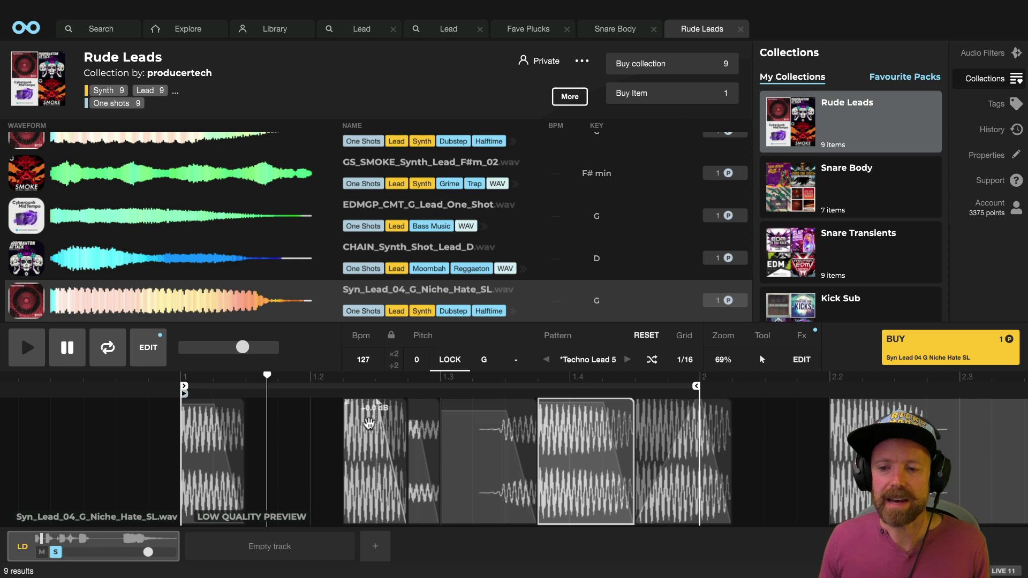
{"action": "left_click", "coordinate": [763, 361]}
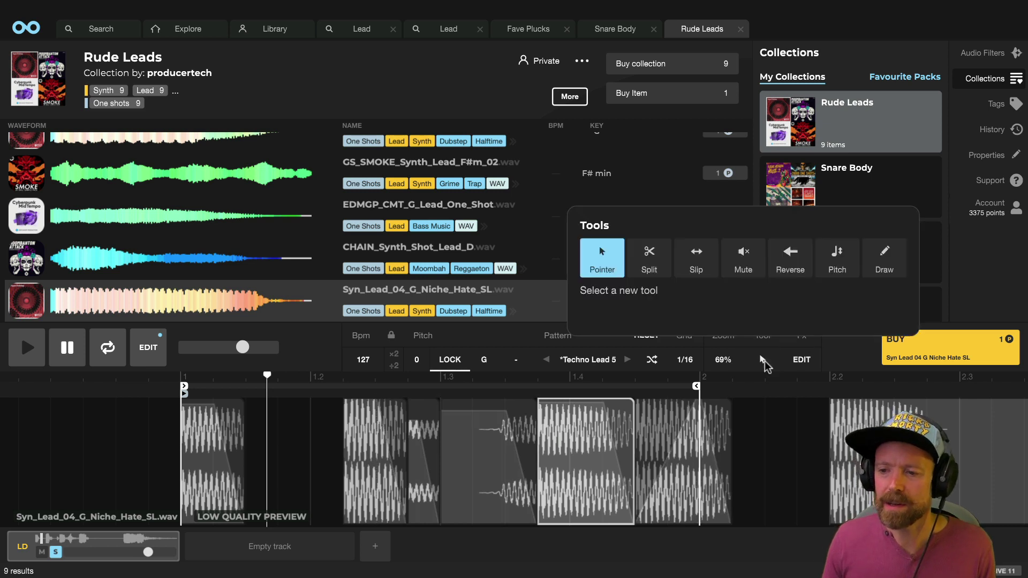
{"action": "left_click", "coordinate": [789, 262]}
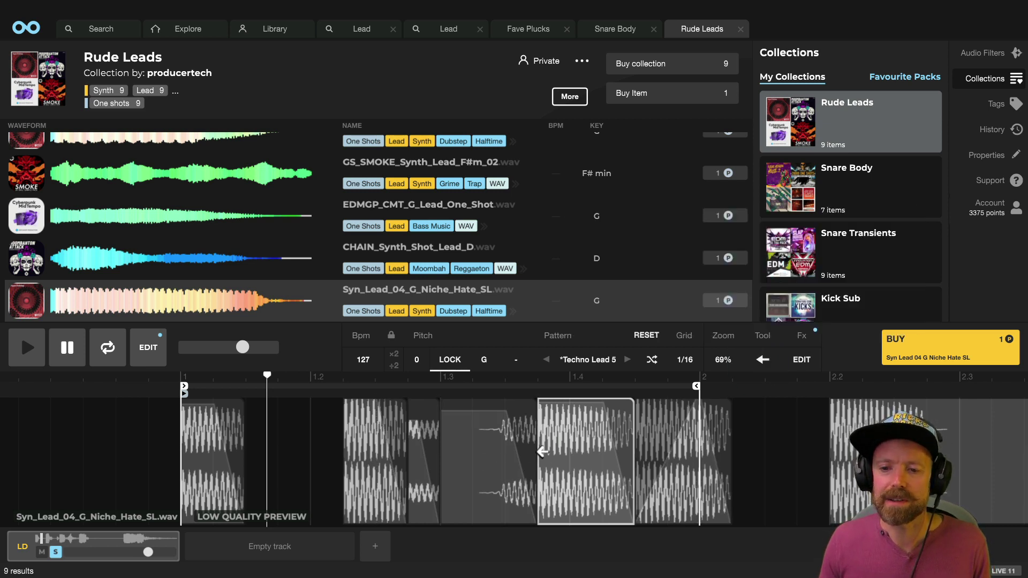
{"action": "left_click", "coordinate": [763, 359]}
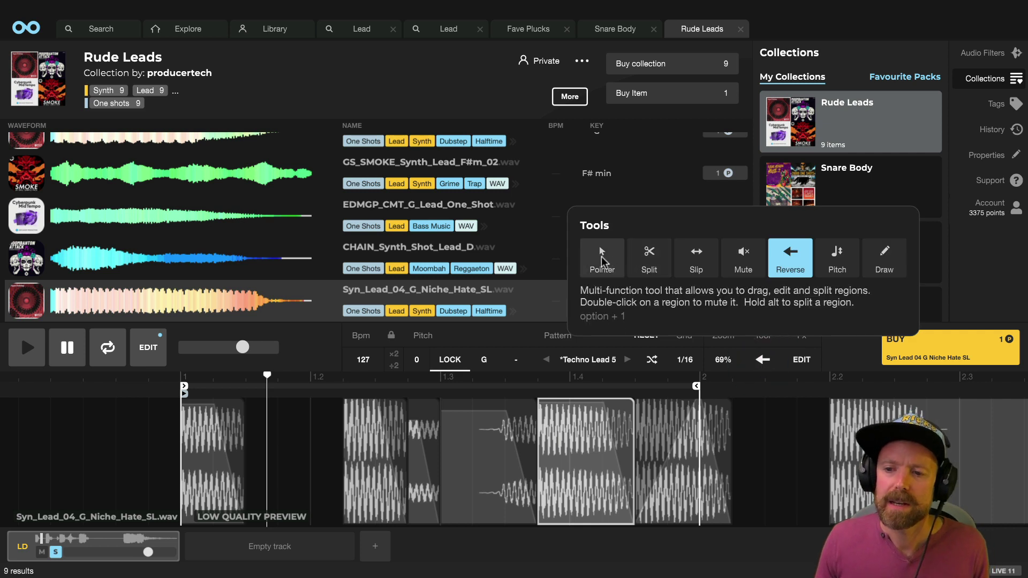
{"action": "left_click", "coordinate": [602, 257]}
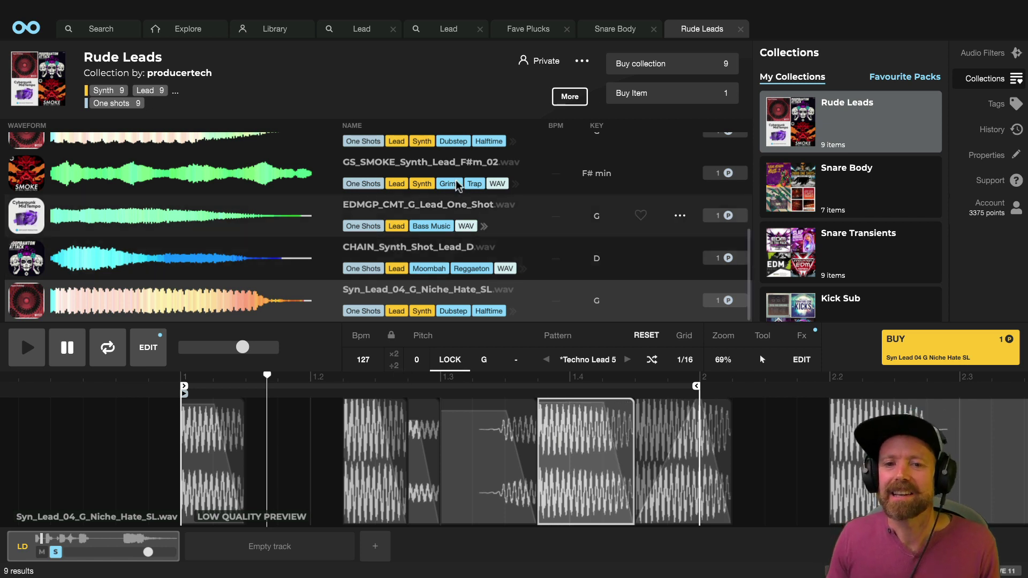
Buy the Syn_Lead_04_G_Niche_Hate_SL sample and keep the export type set to Processed Current Track
{"action": "scroll", "coordinate": [373, 200], "scroll_direction": "up", "scroll_amount": 2}
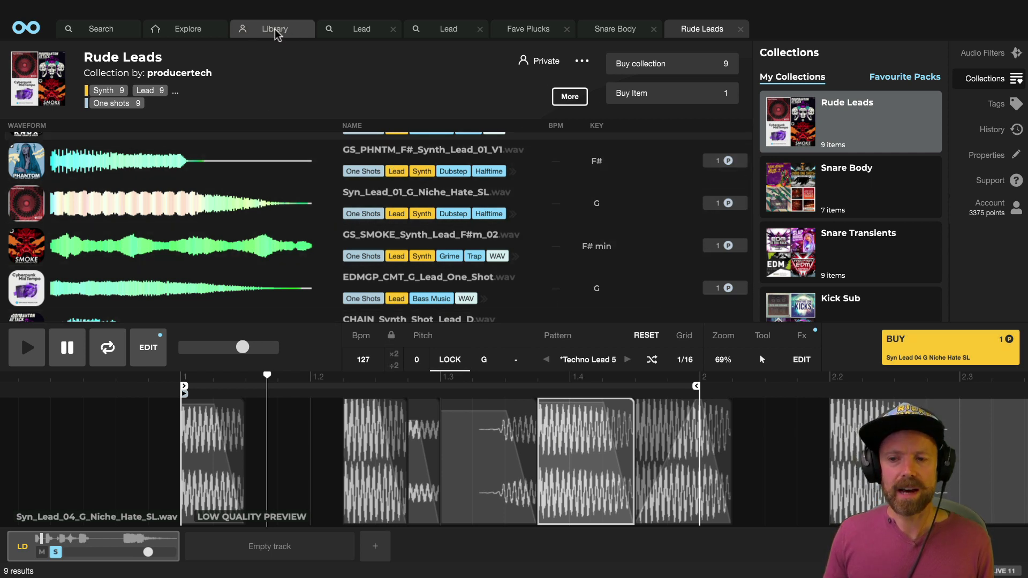
{"action": "left_click", "coordinate": [912, 350]}
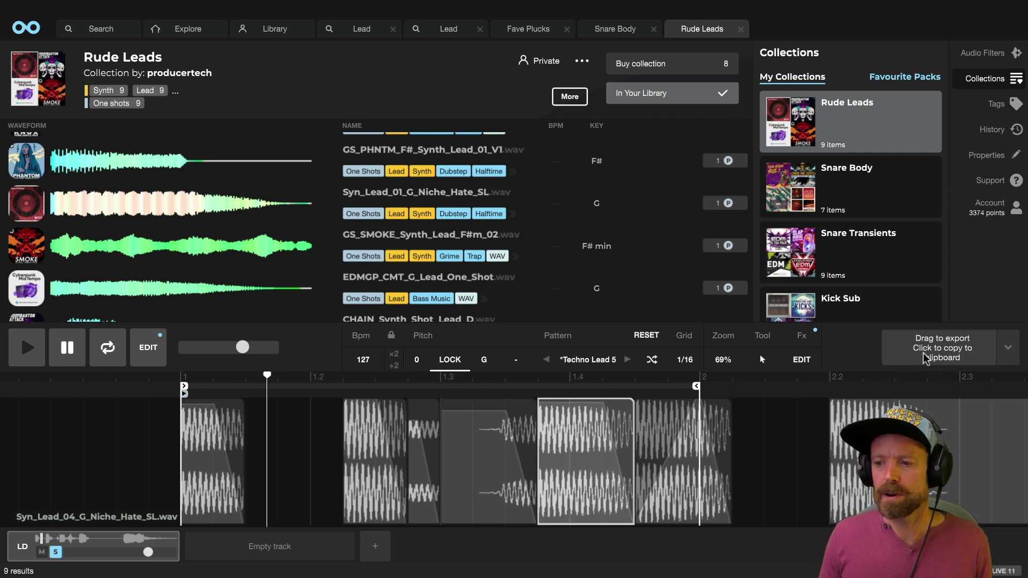
{"action": "left_click", "coordinate": [1007, 354]}
{"action": "left_click", "coordinate": [316, 263]}
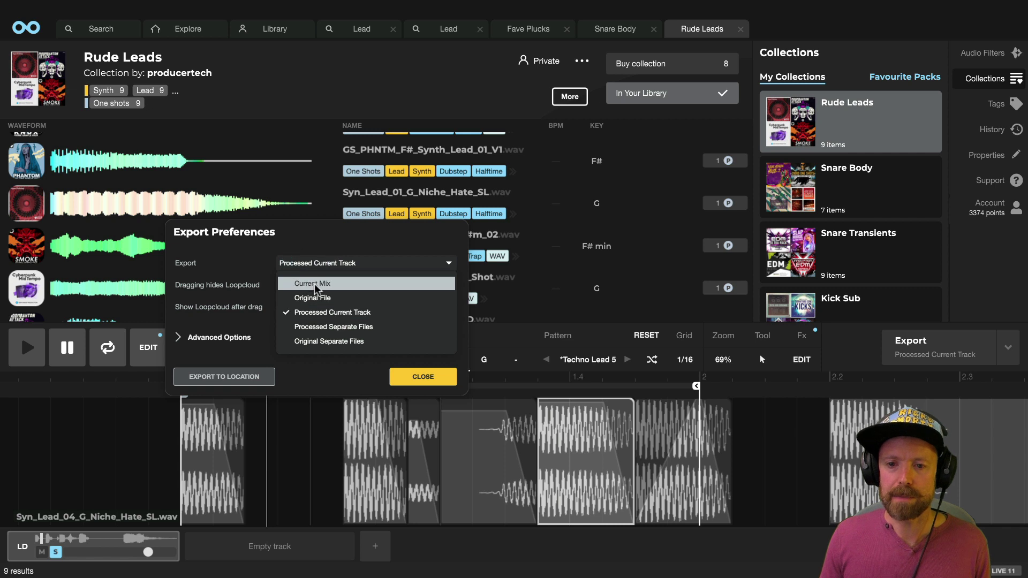
{"action": "left_click", "coordinate": [847, 358]}
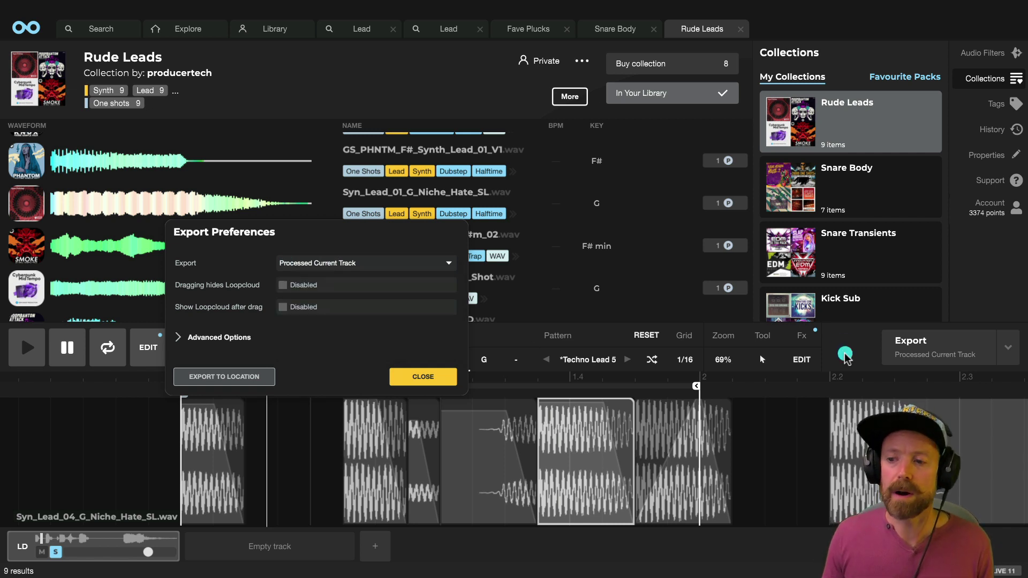
{"action": "left_click", "coordinate": [434, 381]}
Export the processed lead pattern to Ableton Live, placing it on audio track 17 at bar 13
{"action": "left_click", "coordinate": [921, 349]}
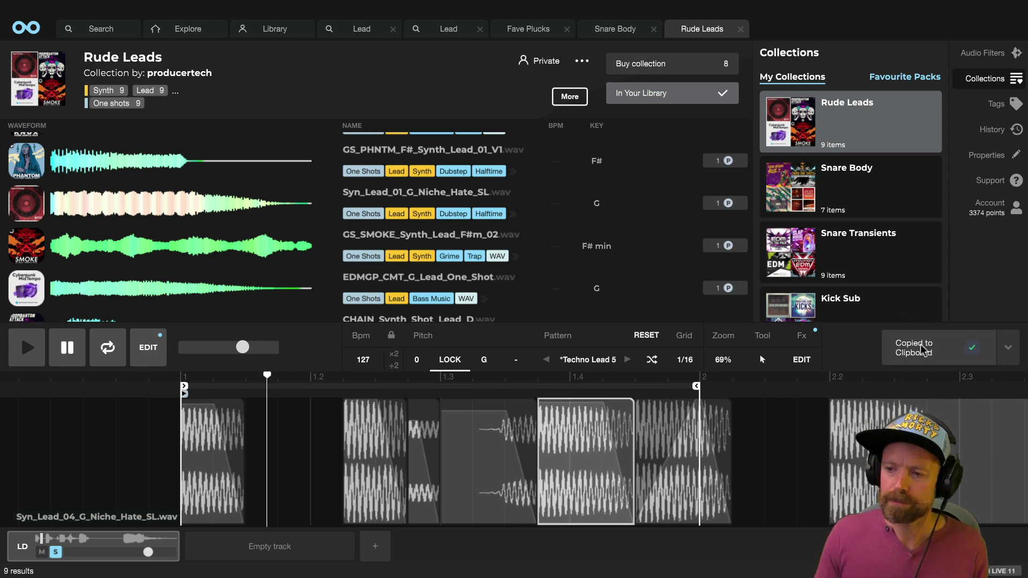
{"action": "left_click_drag", "start_coordinate": [791, 325], "coordinate": [117, 357]}
{"action": "key", "text": "super+Tab"}
{"action": "scroll", "coordinate": [140, 332], "scroll_direction": "down", "scroll_amount": 3}
Turn off warping for the imported lead clip and lower its track volume to -5.6 dB
{"action": "double_click", "coordinate": [172, 274]}
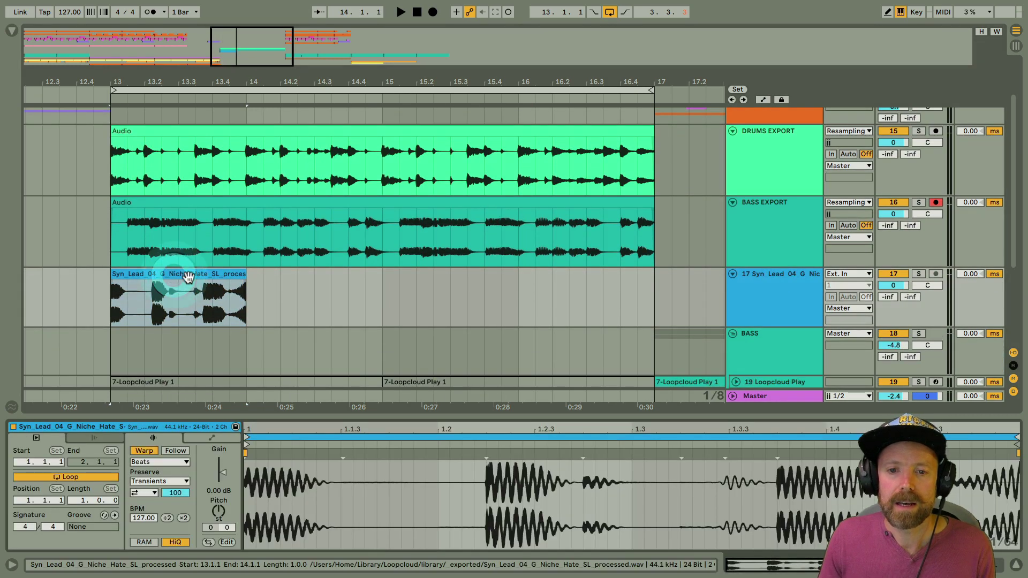
{"action": "left_click", "coordinate": [144, 451]}
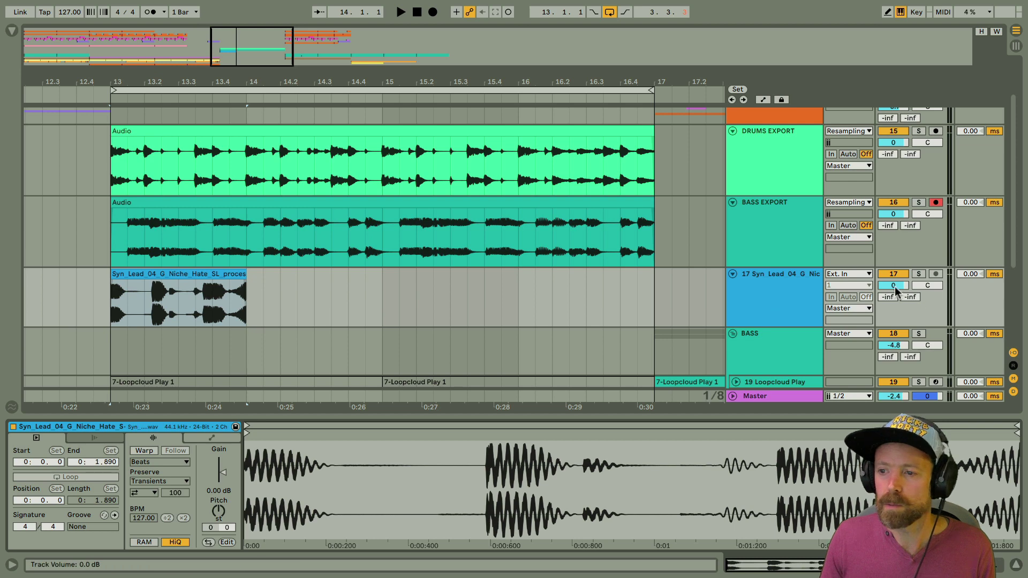
{"action": "left_click_drag", "start_coordinate": [895, 287], "coordinate": [894, 303]}
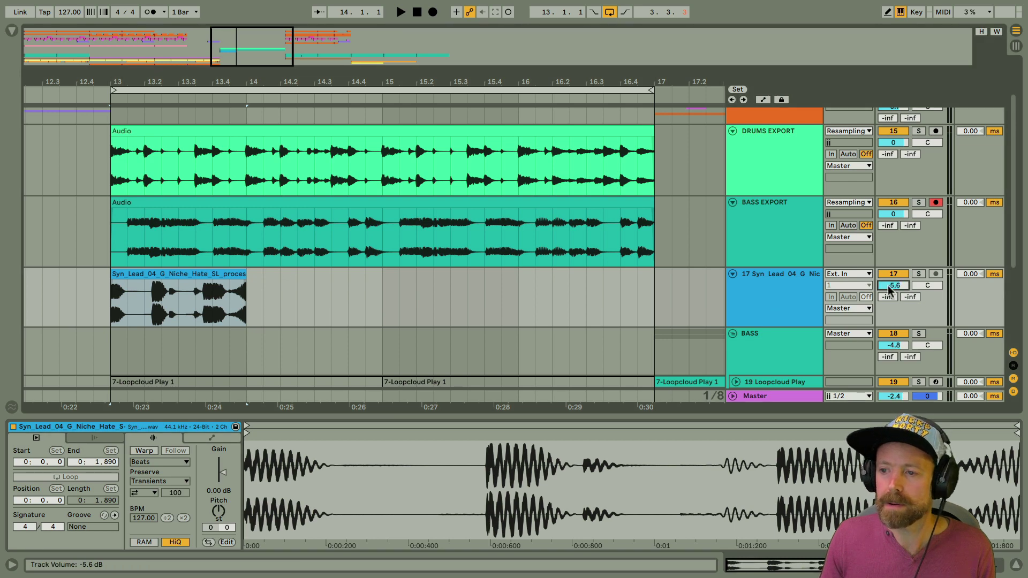
Duplicate the one-bar lead clip three times so it fills bars 13 to 17
{"action": "left_click", "coordinate": [210, 274]}
{"action": "key", "text": "ctrl+d"}
{"action": "key", "text": "ctrl+d"}
{"action": "key", "text": "ctrl+d"}
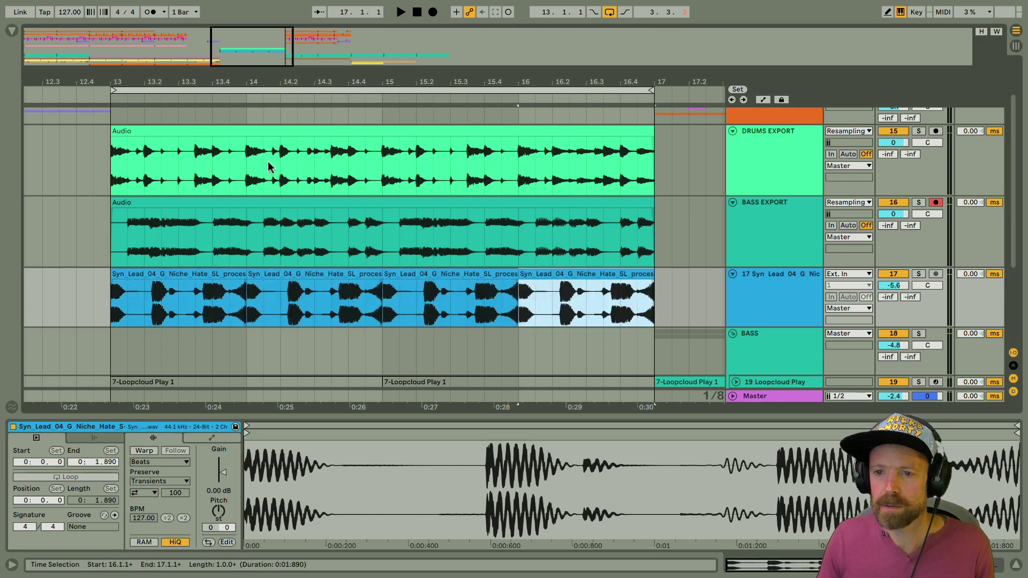
Play the loop from bar 13 to 17 to hear the lead together with the drums and bass
{"action": "left_click", "coordinate": [310, 91]}
{"action": "key", "text": "z"}
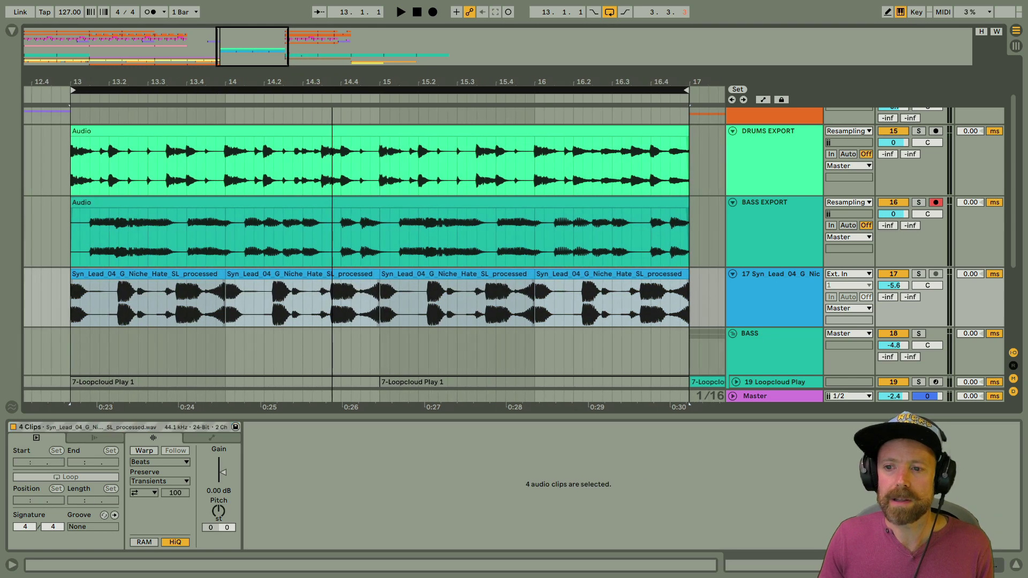
{"action": "key", "text": "space"}
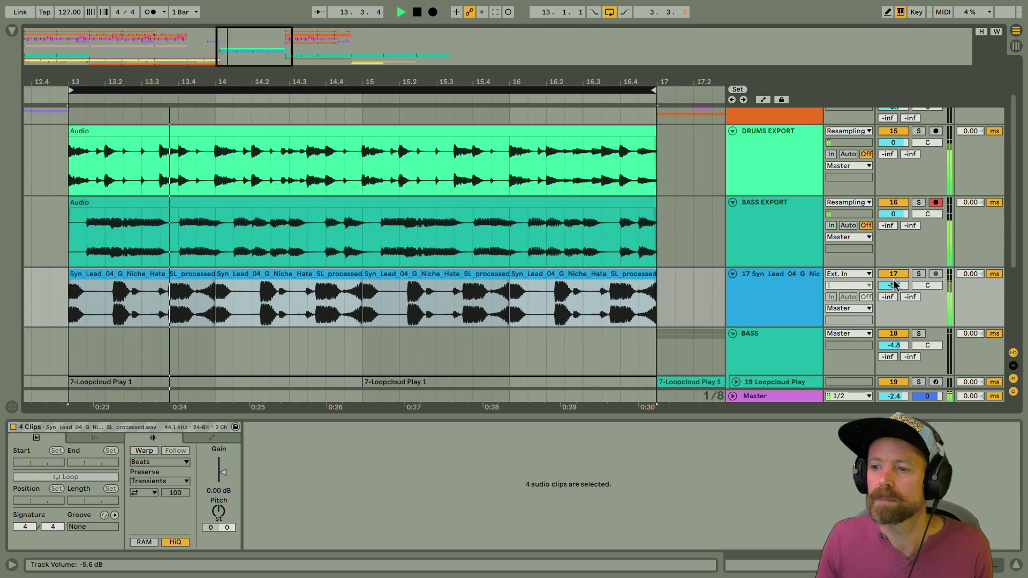
{"action": "left_click_drag", "start_coordinate": [948, 310], "coordinate": [948, 314]}
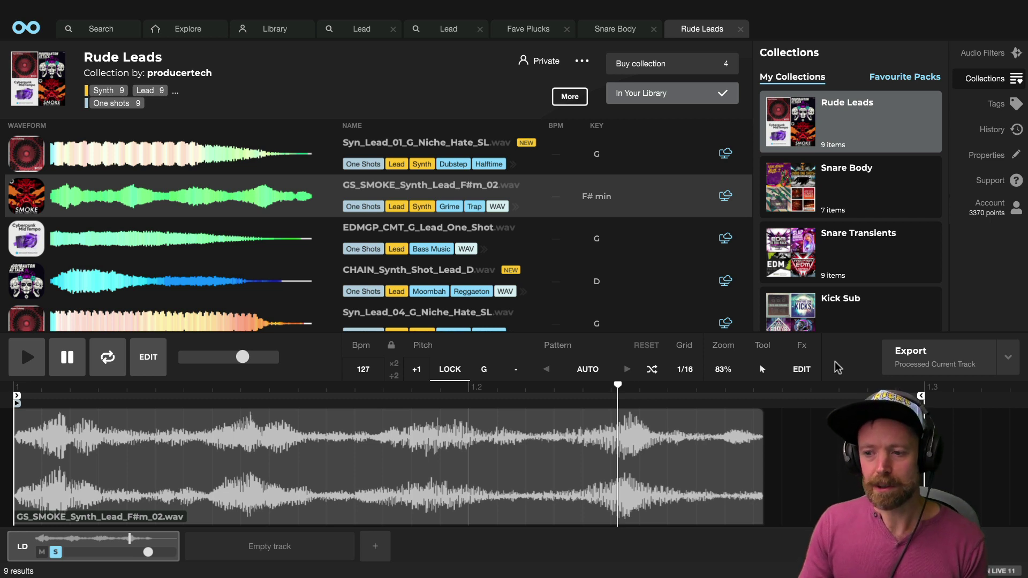
In Loopcloud, look through the pattern presets without choosing one, and load the EDMGP_CMT_G_Lead_One_Shot sample
{"action": "mouse_move", "coordinate": [348, 411]}
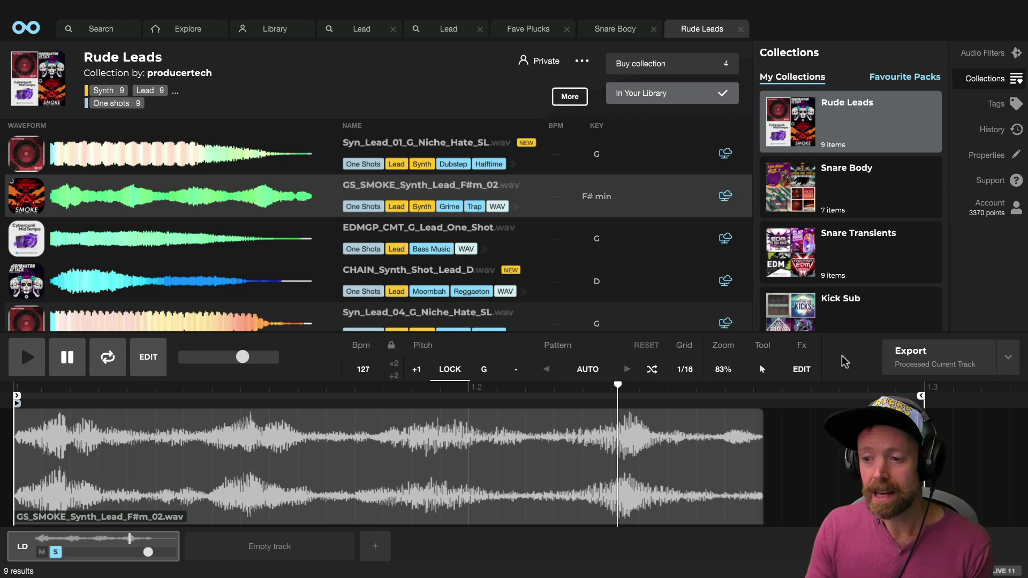
{"action": "left_click", "coordinate": [586, 372]}
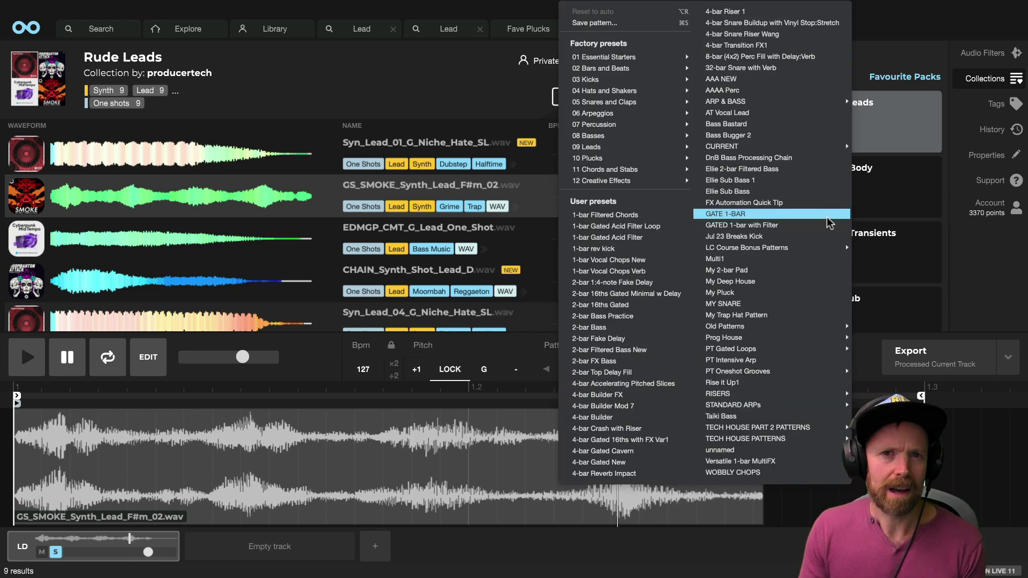
{"action": "mouse_move", "coordinate": [803, 149]}
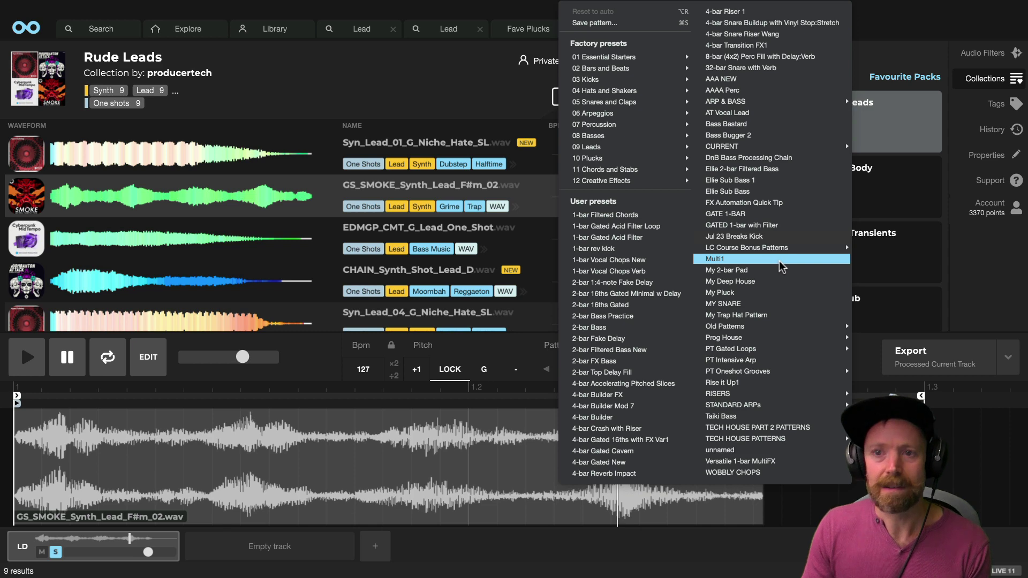
{"action": "key", "text": "Escape"}
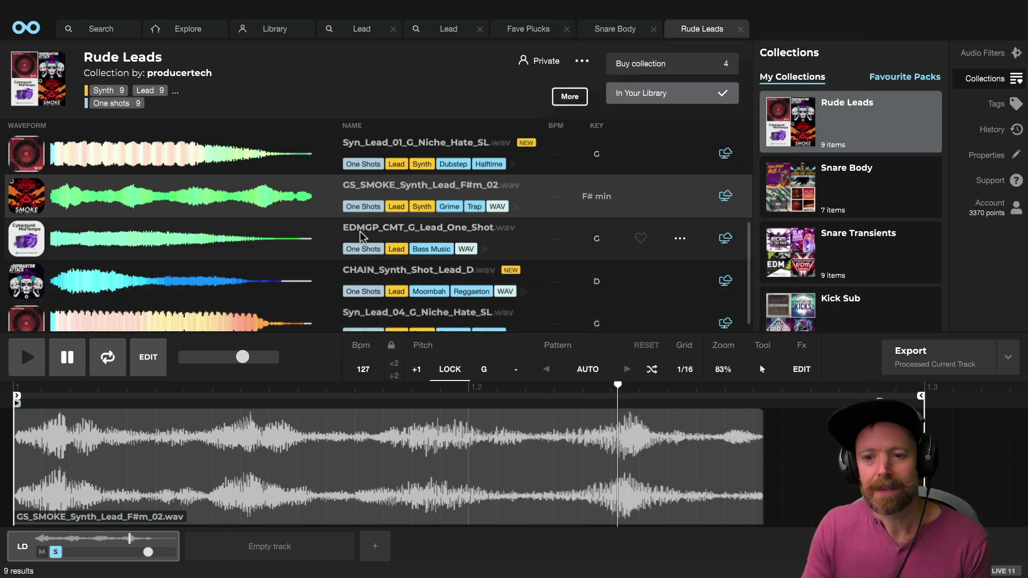
{"action": "left_click", "coordinate": [405, 238]}
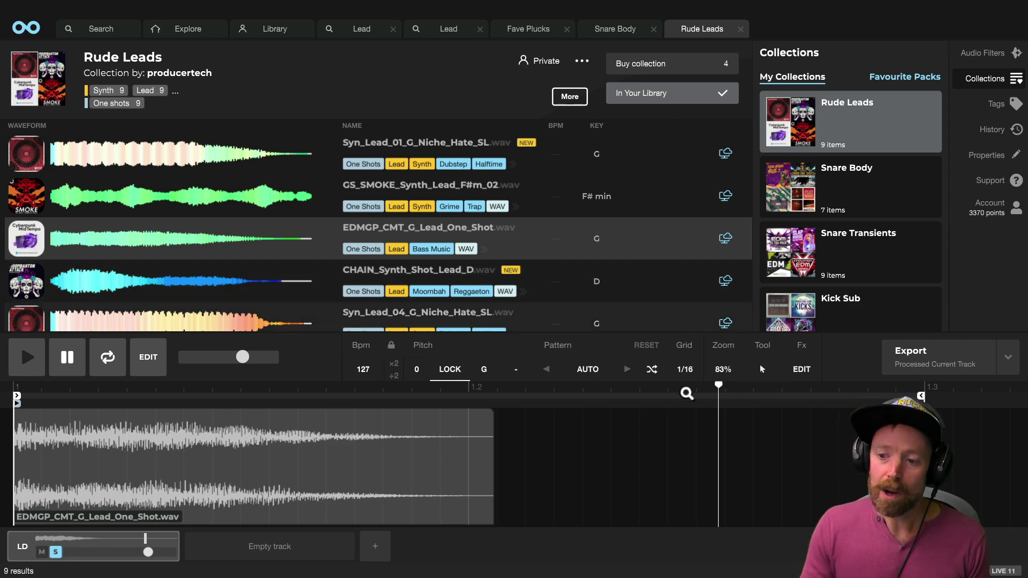
Audition the 1-bar Bass 1, 1-bar Bass 2 and 1-bar Bass 3 patterns from LC Course Bonus Patterns on the lead one shot
{"action": "left_click", "coordinate": [587, 369]}
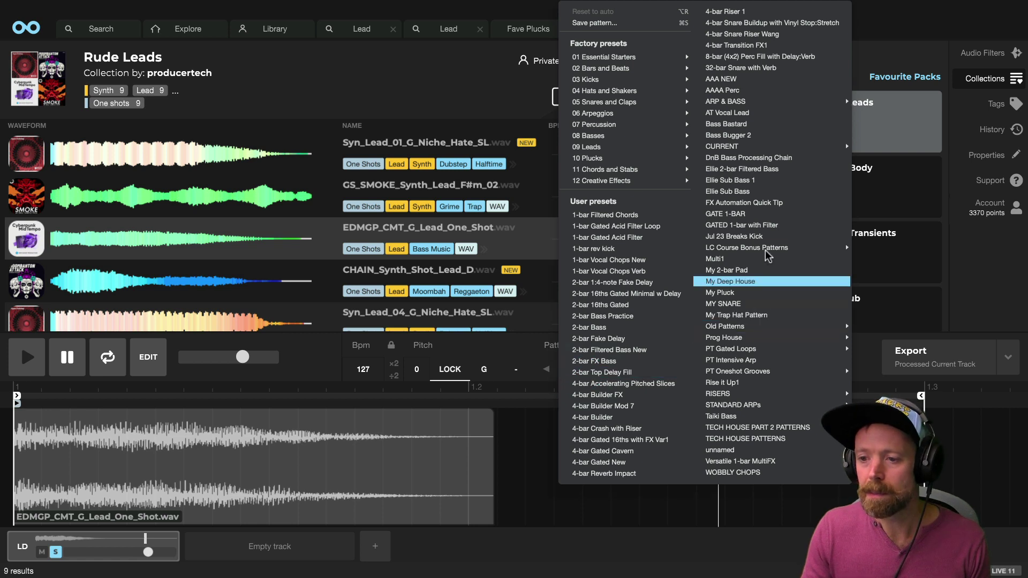
{"action": "mouse_move", "coordinate": [762, 256]}
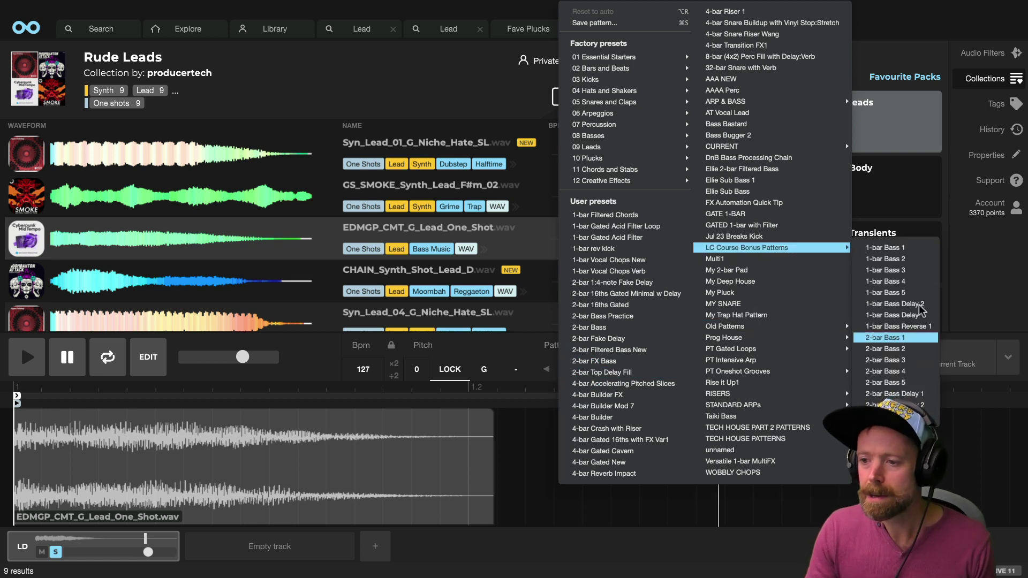
{"action": "left_click", "coordinate": [891, 248]}
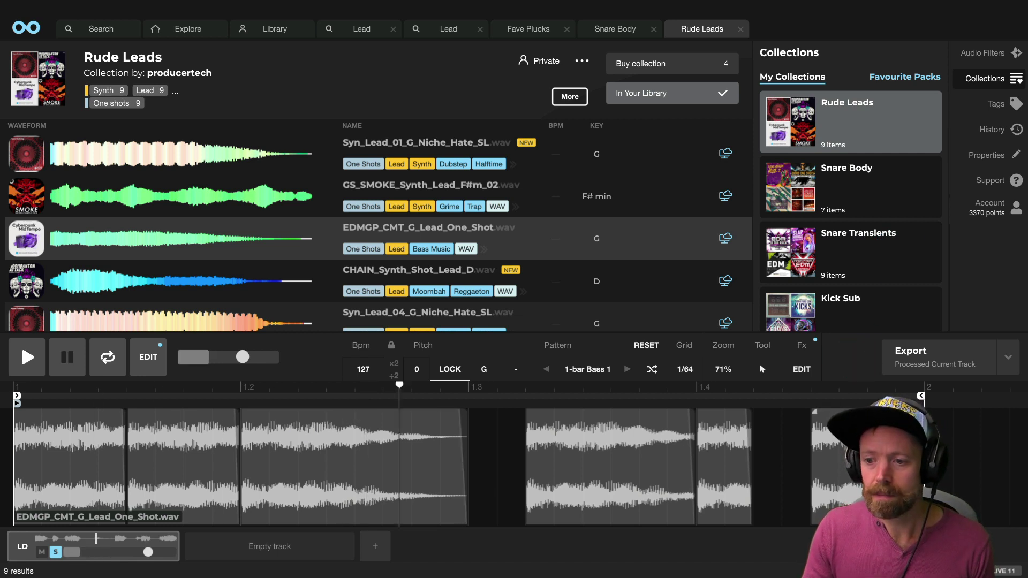
{"action": "left_click", "coordinate": [627, 369]}
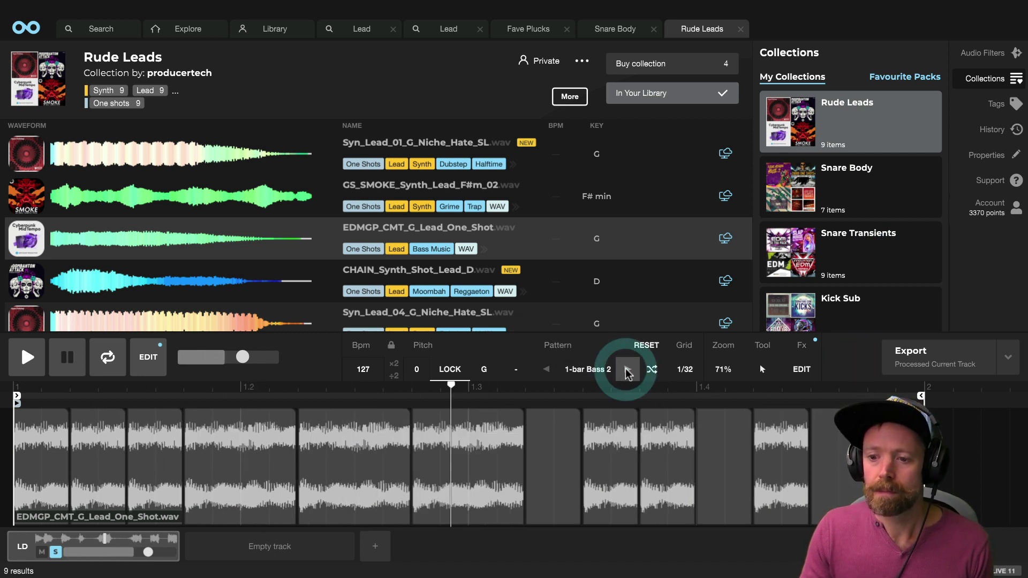
{"action": "left_click", "coordinate": [628, 370]}
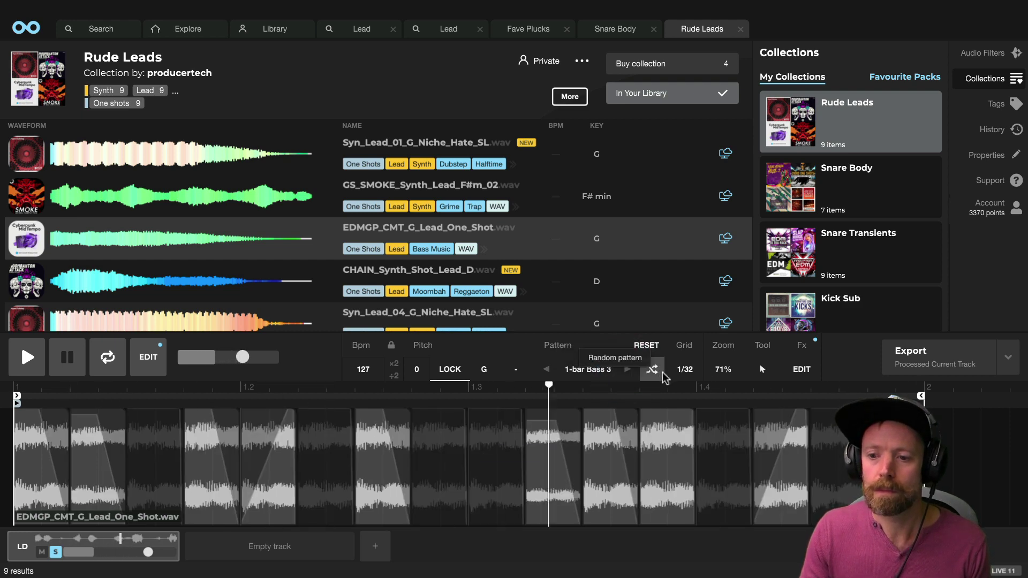
Apply 2-bar Bass Delay 1 from LC Course Bonus Patterns to the lead, advance two patterns further during playback, and stop
{"action": "left_click", "coordinate": [599, 373]}
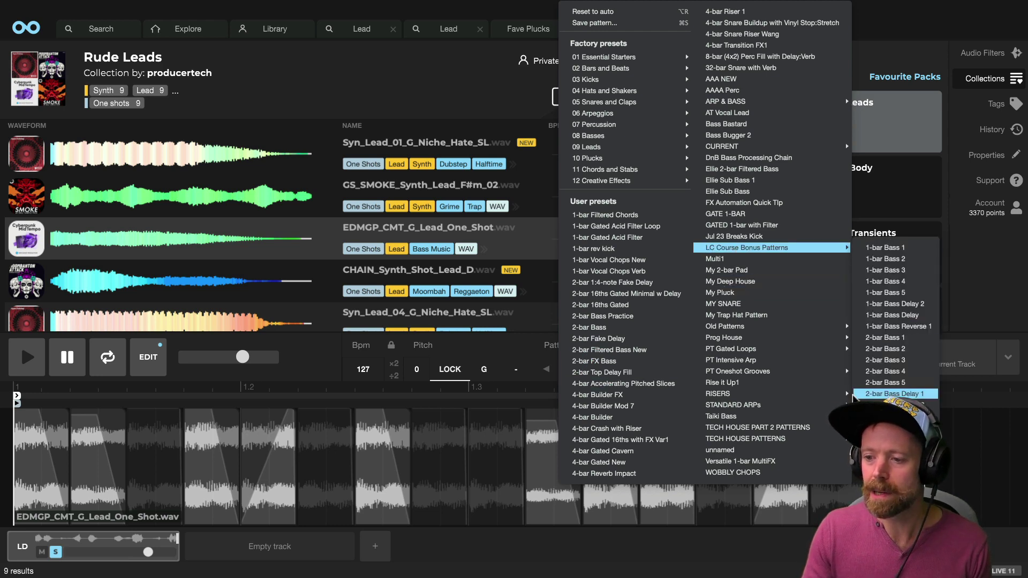
{"action": "left_click", "coordinate": [893, 394]}
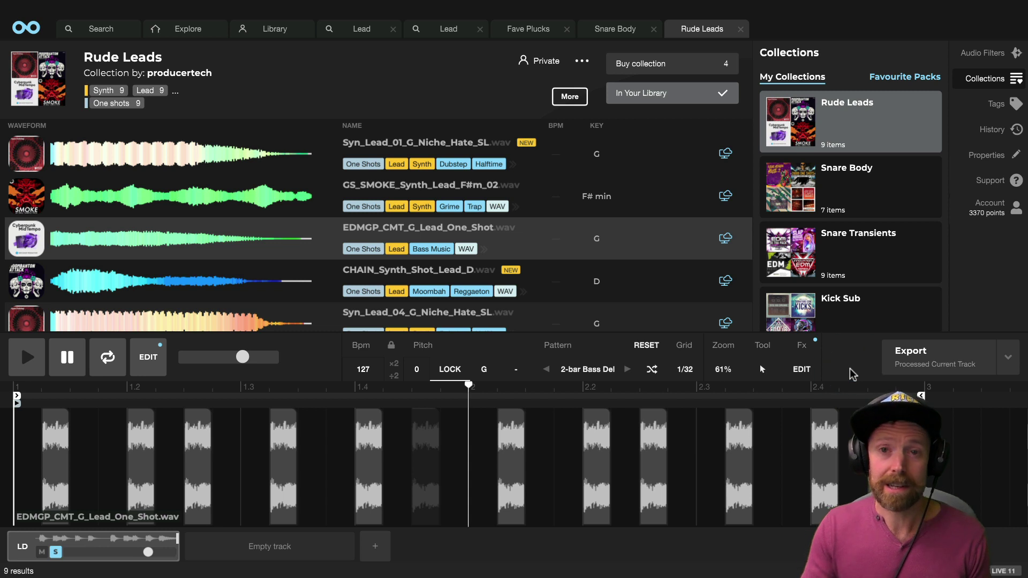
{"action": "key", "text": "space"}
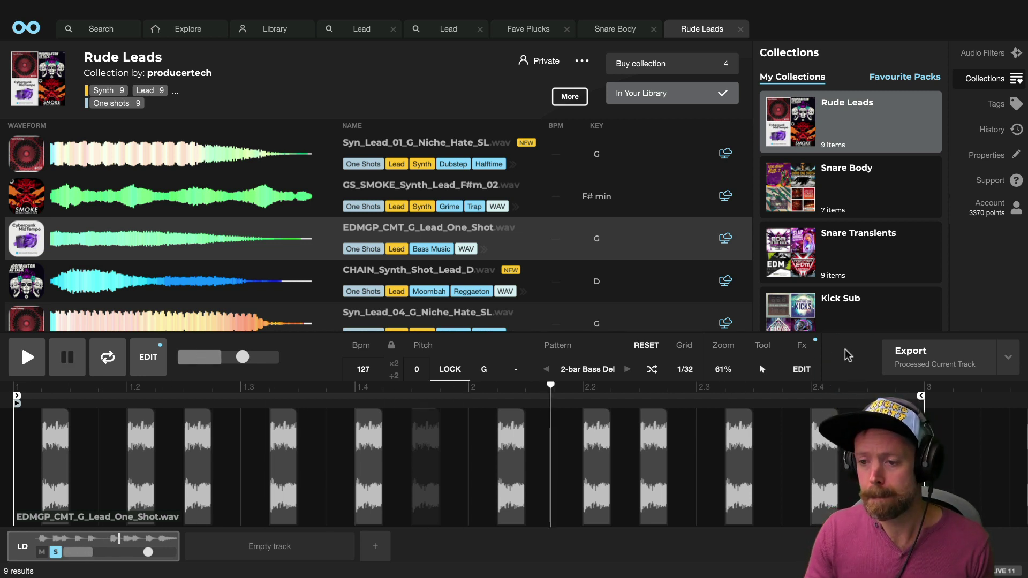
{"action": "left_click", "coordinate": [628, 374]}
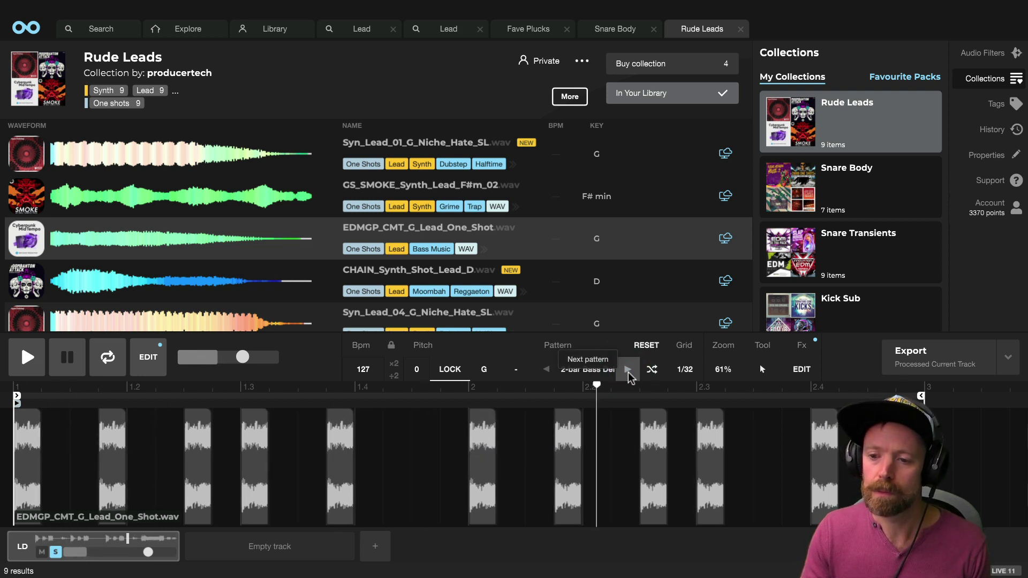
{"action": "left_click", "coordinate": [626, 370]}
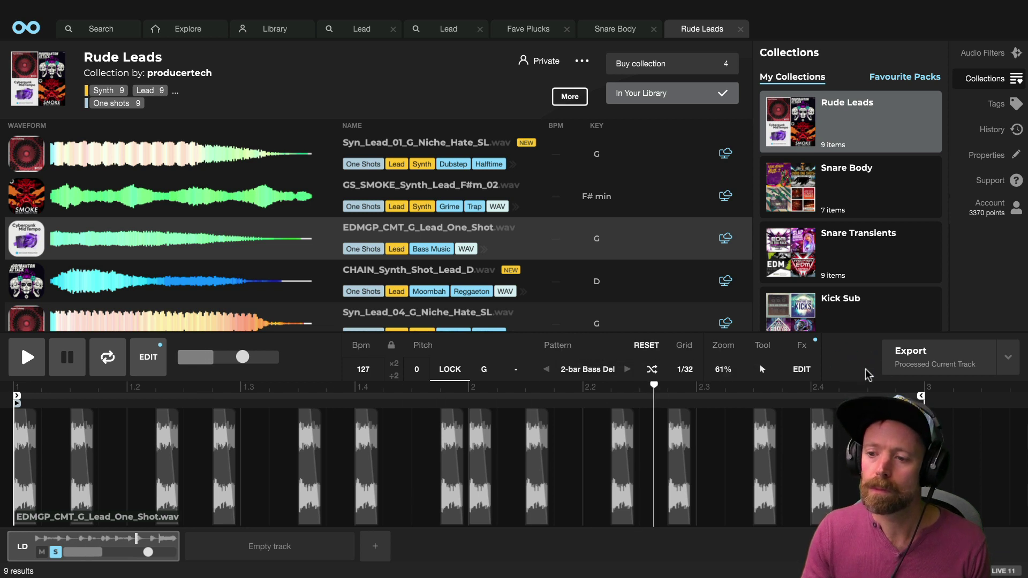
{"action": "key", "text": "space"}
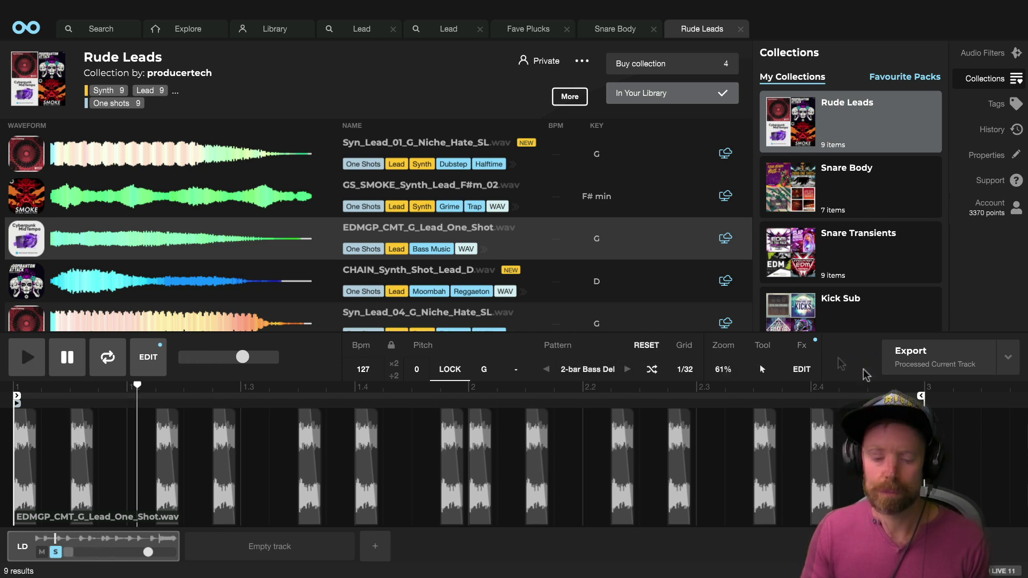